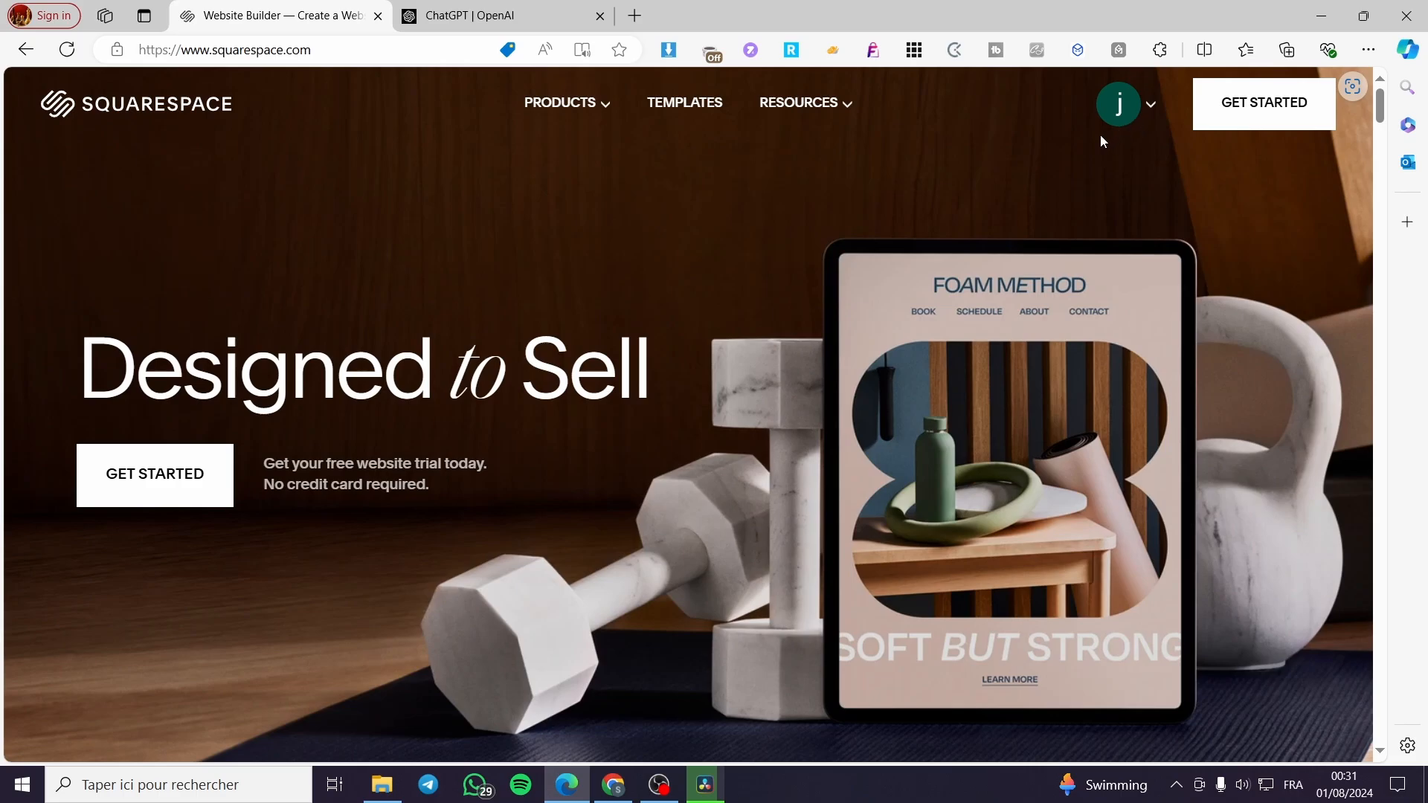
Open the account dashboard, look over the existing websites and dismiss the two-factor authentication notice
click(1150, 113)
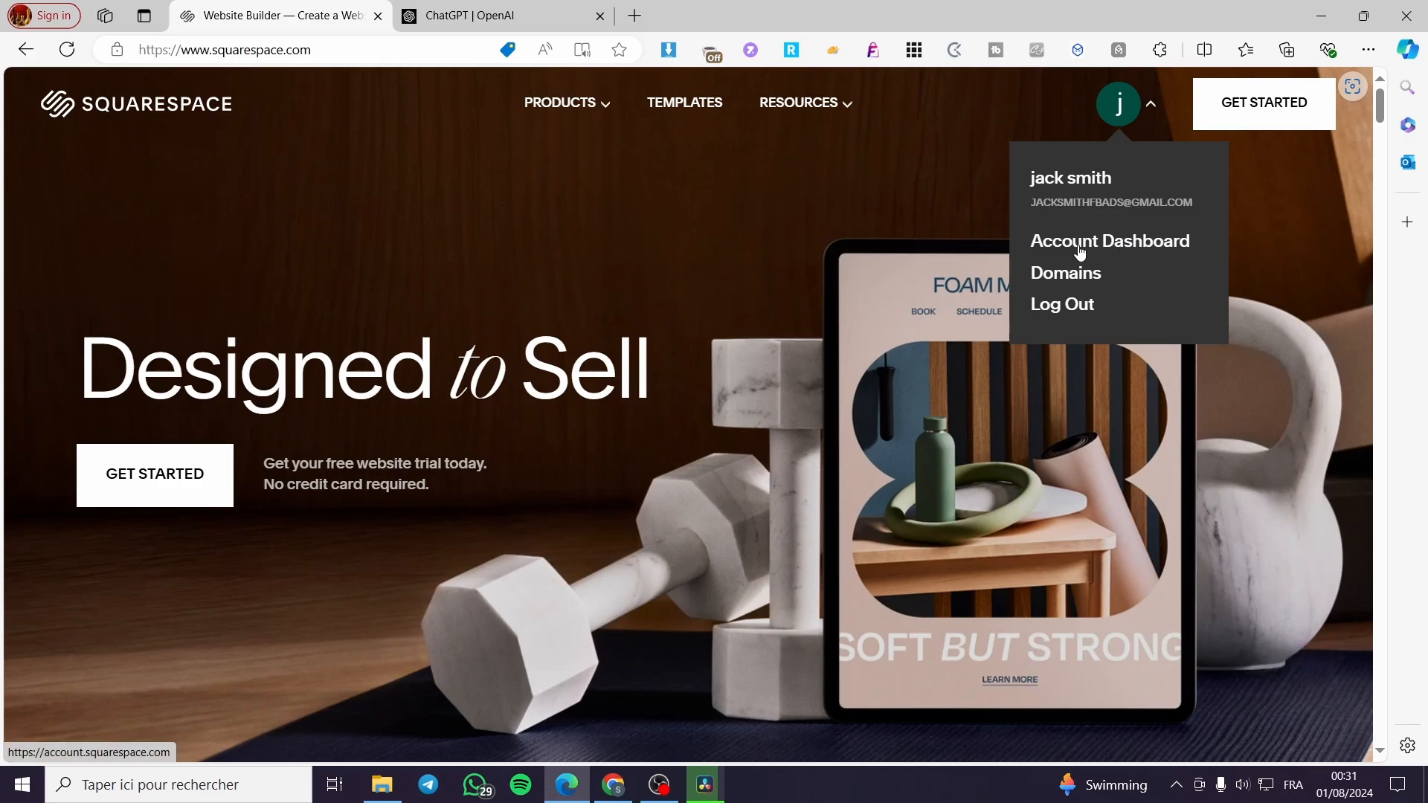
click(1138, 244)
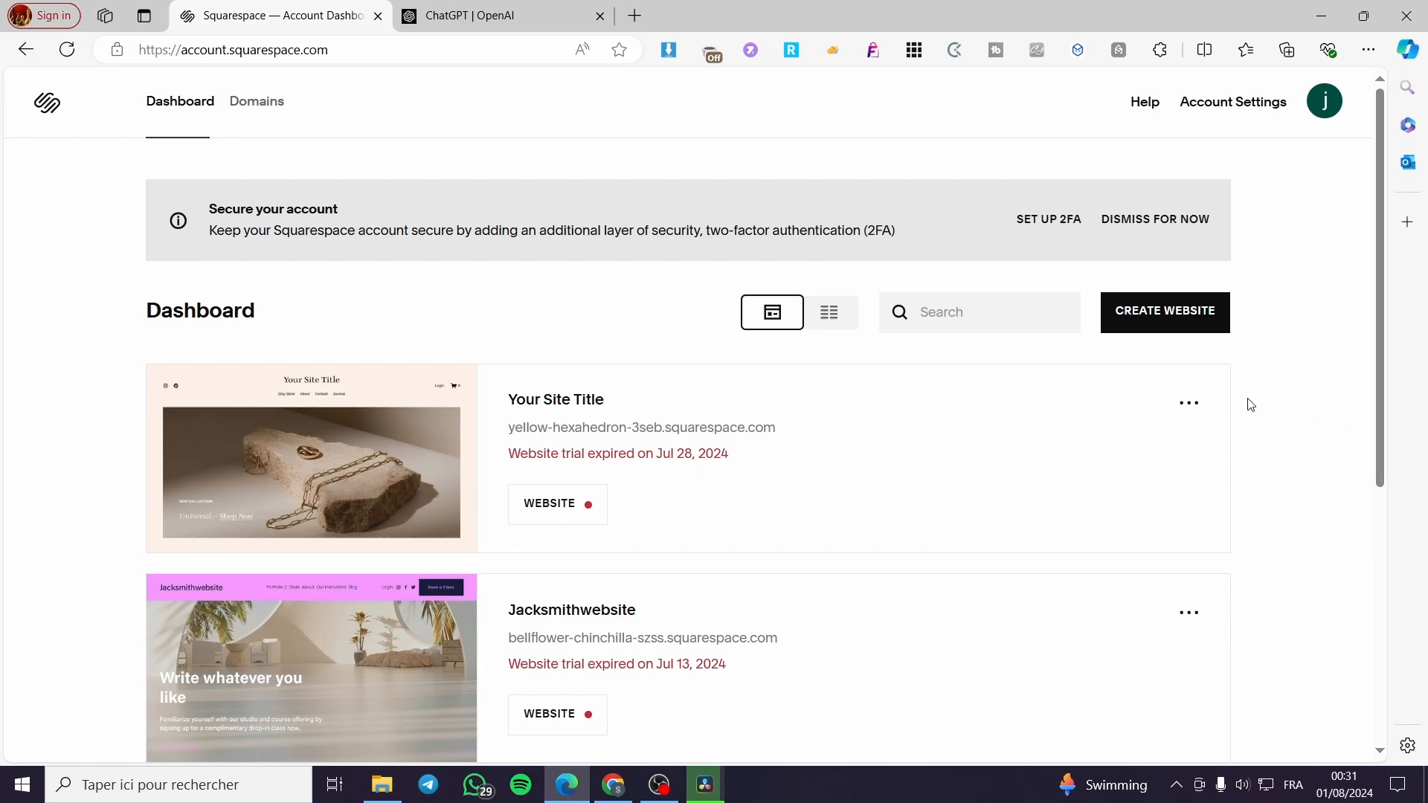
scroll(1195, 446, down, 5)
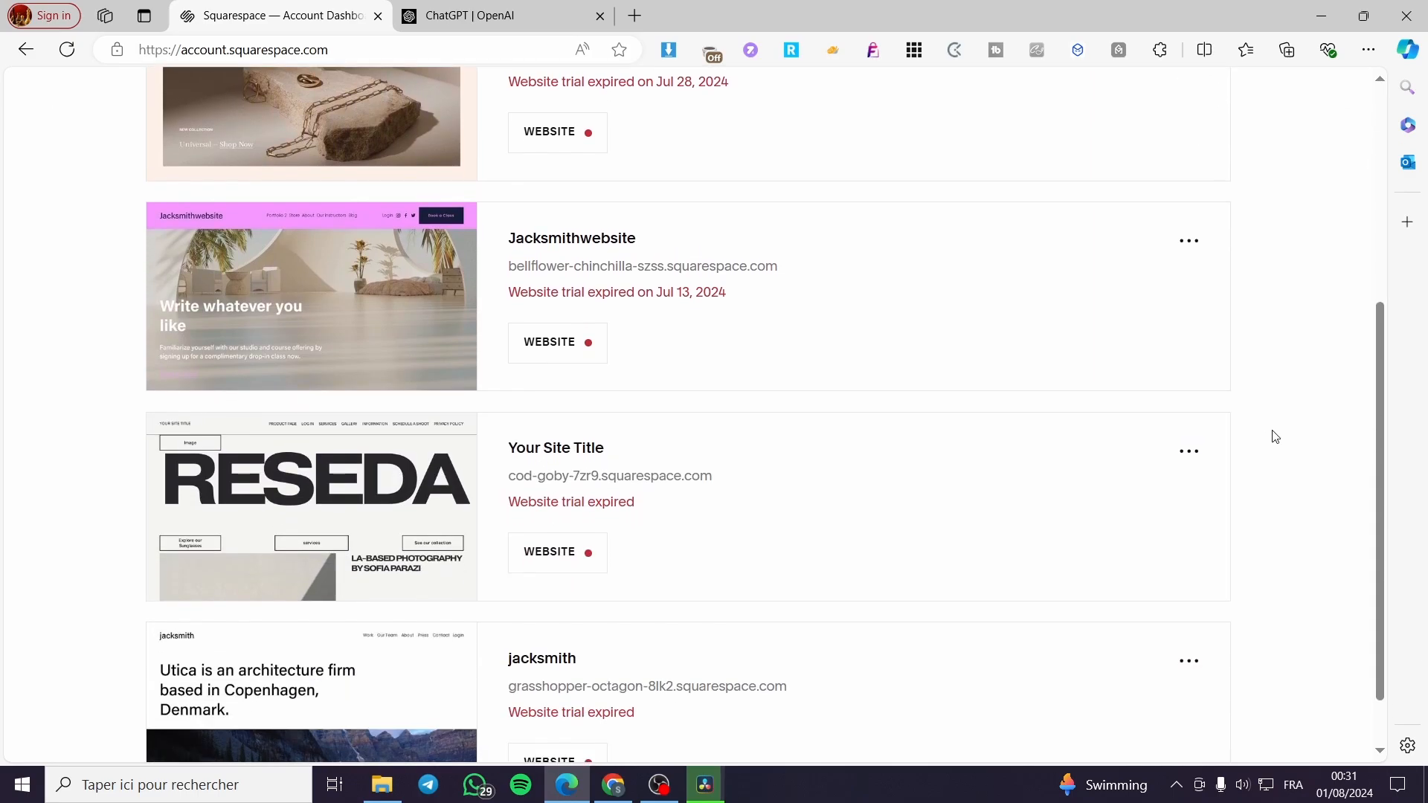
scroll(1274, 438, up, 4)
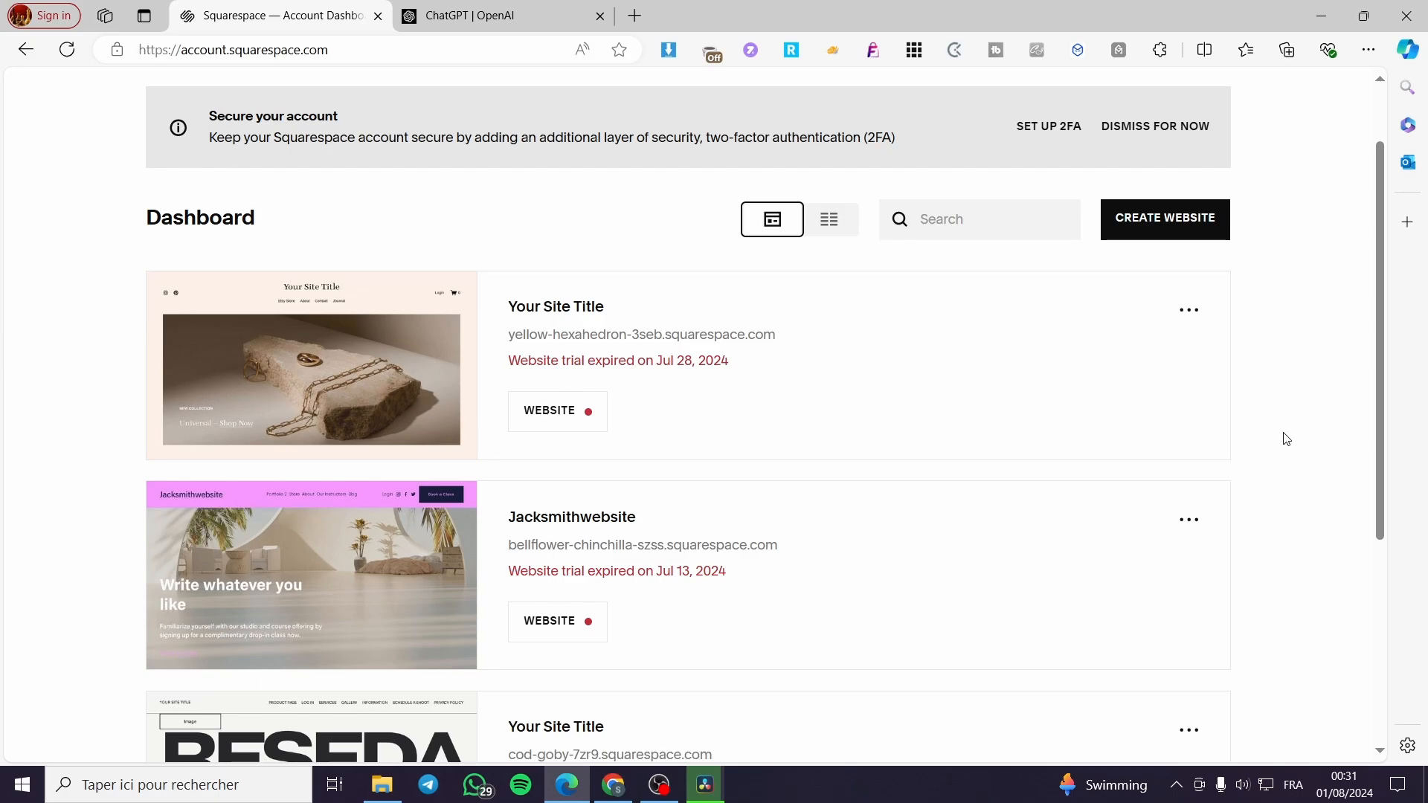
scroll(1287, 439, up, 1)
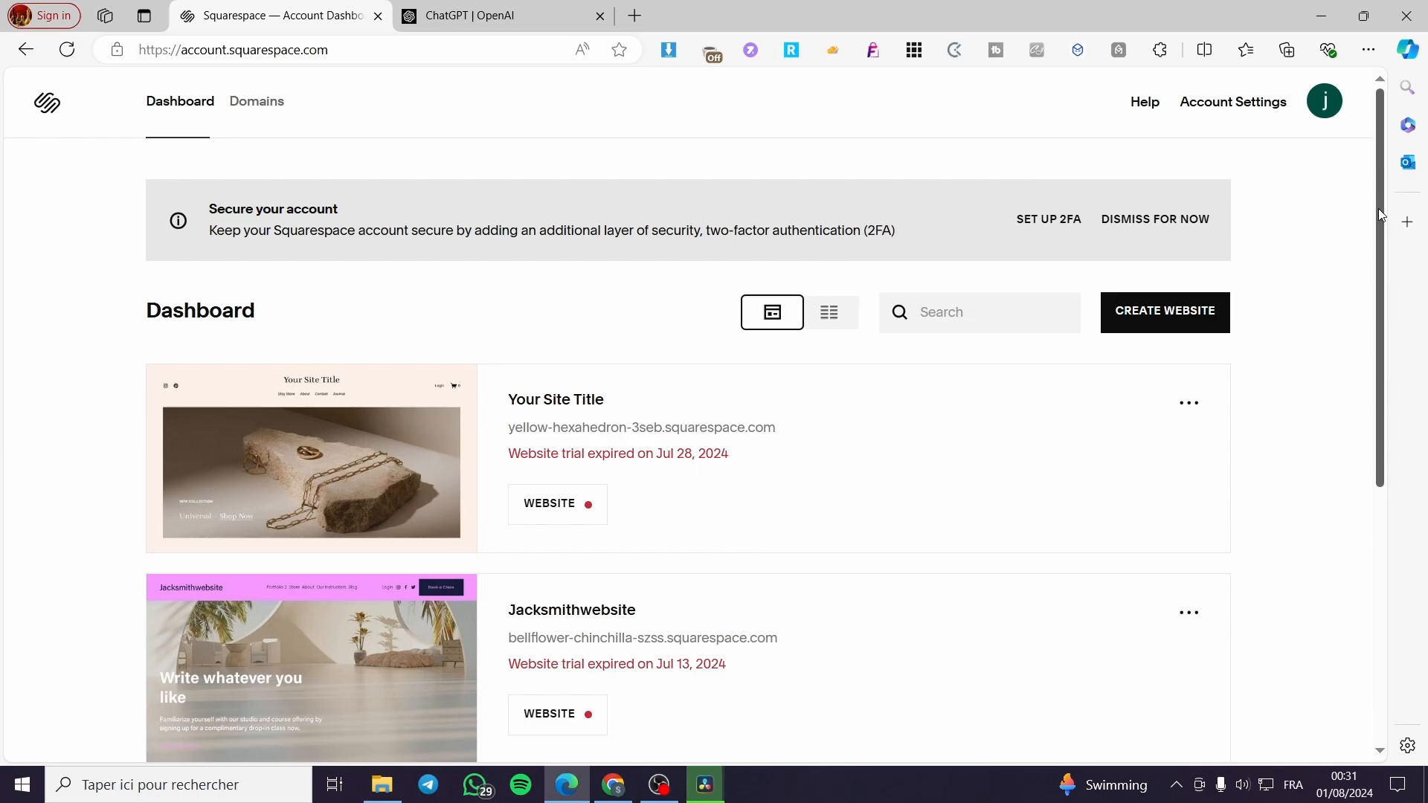
click(1176, 222)
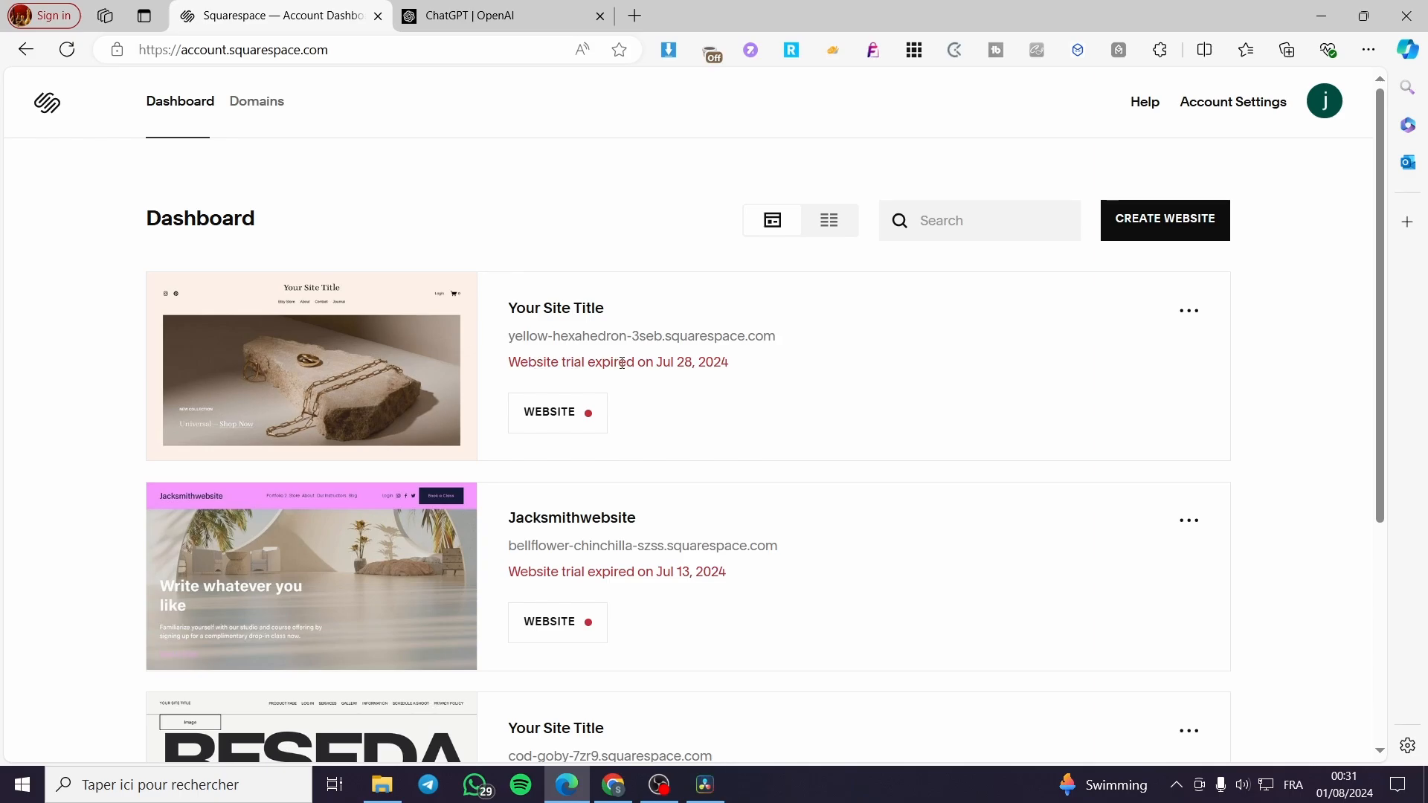
Start a new website on the topic Design, skip the question about its purpose and choose to browse templates
click(1166, 223)
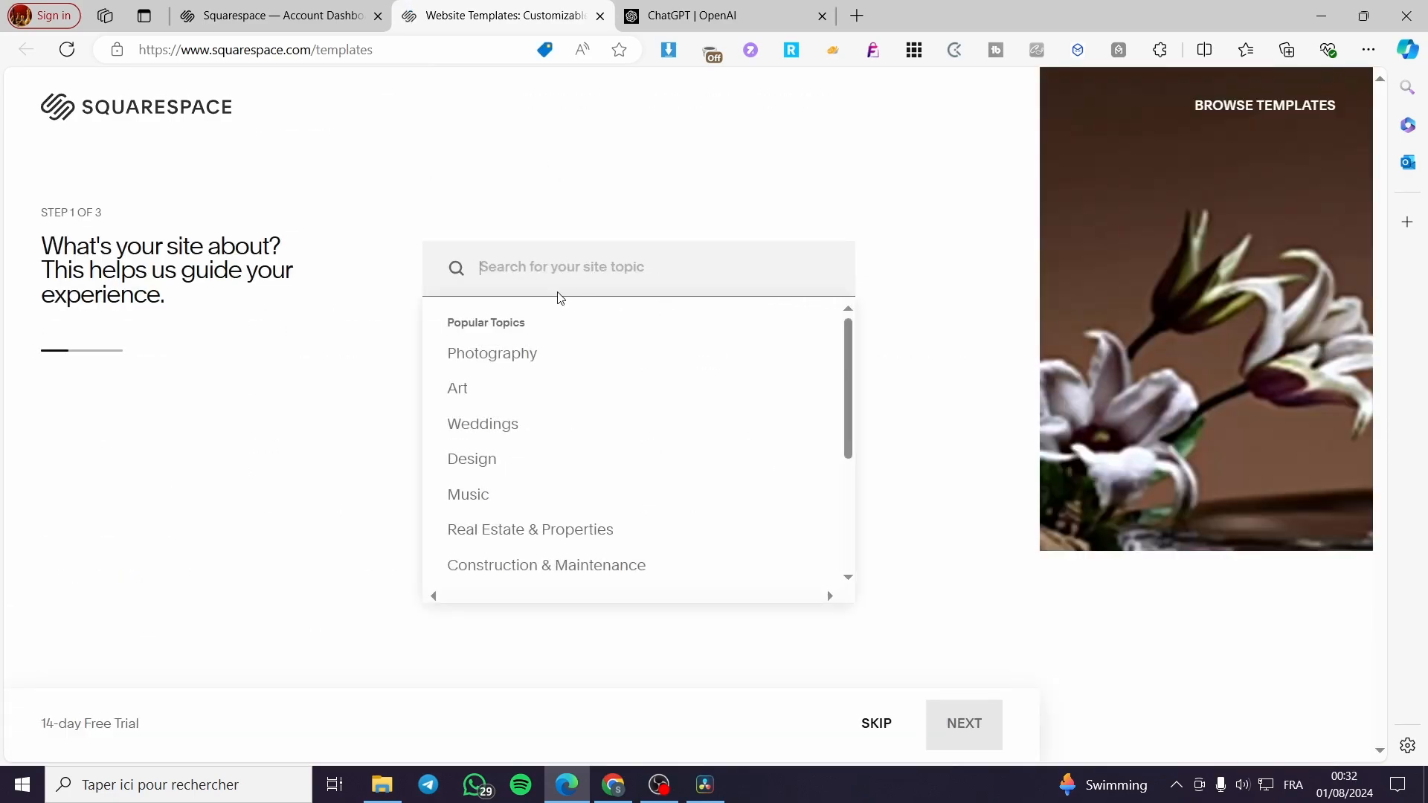
click(642, 456)
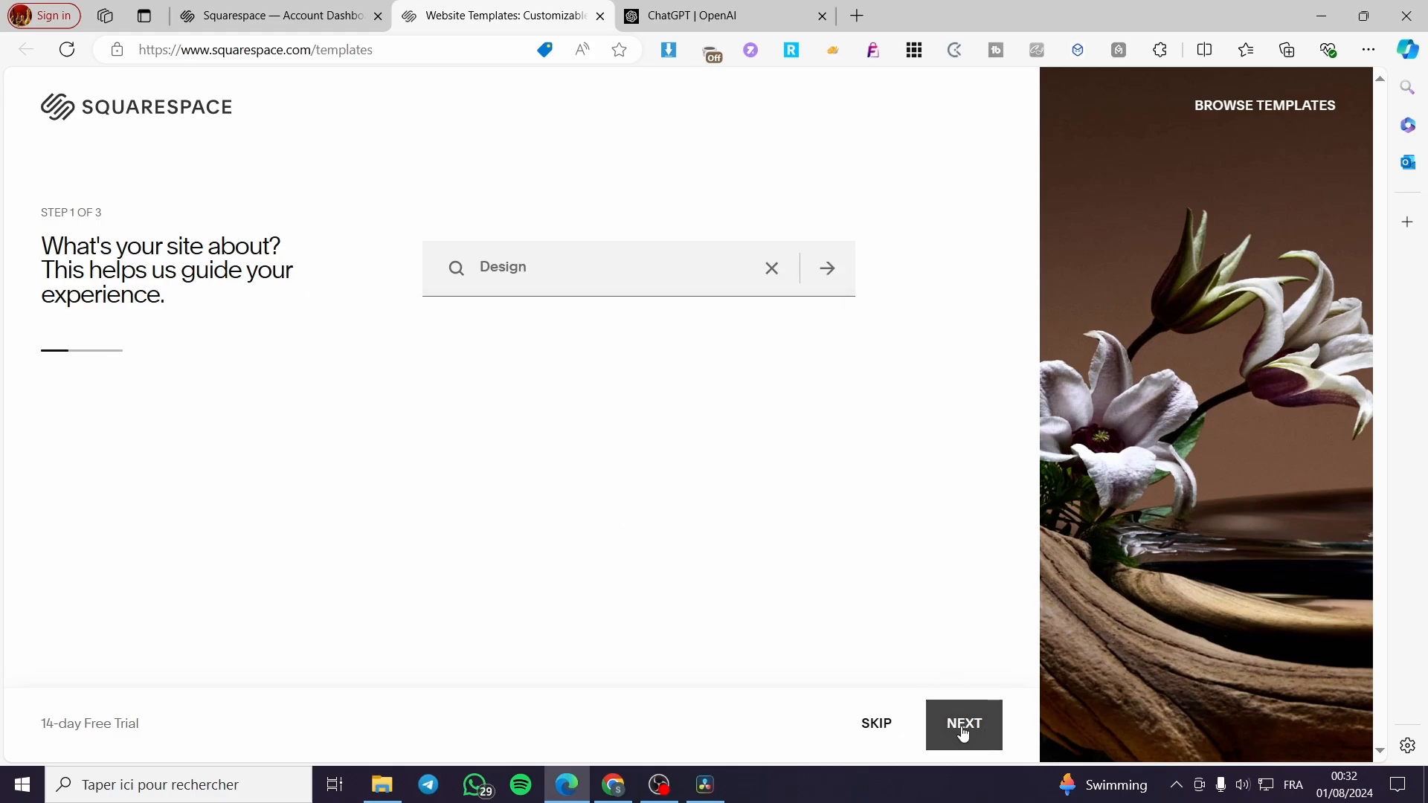
click(875, 725)
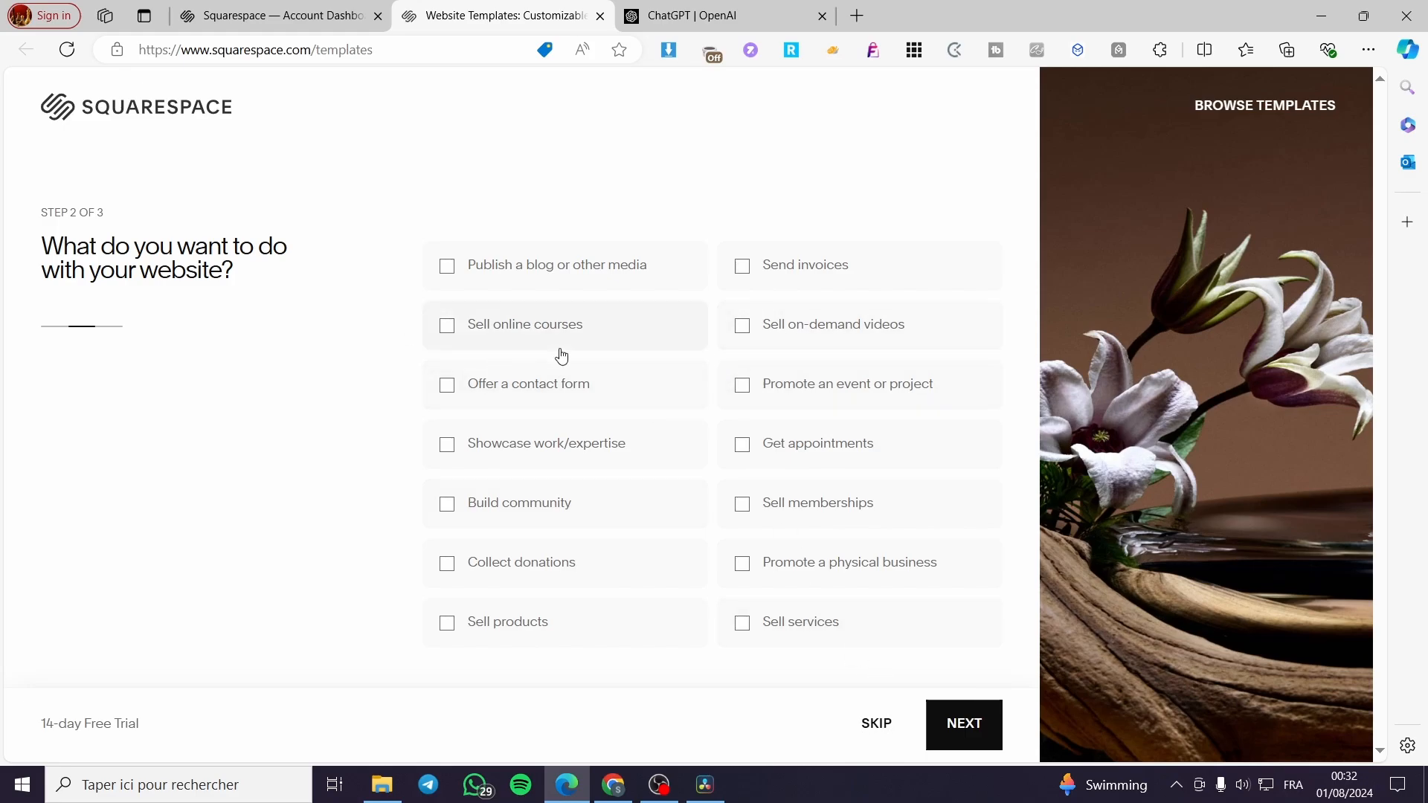
click(877, 730)
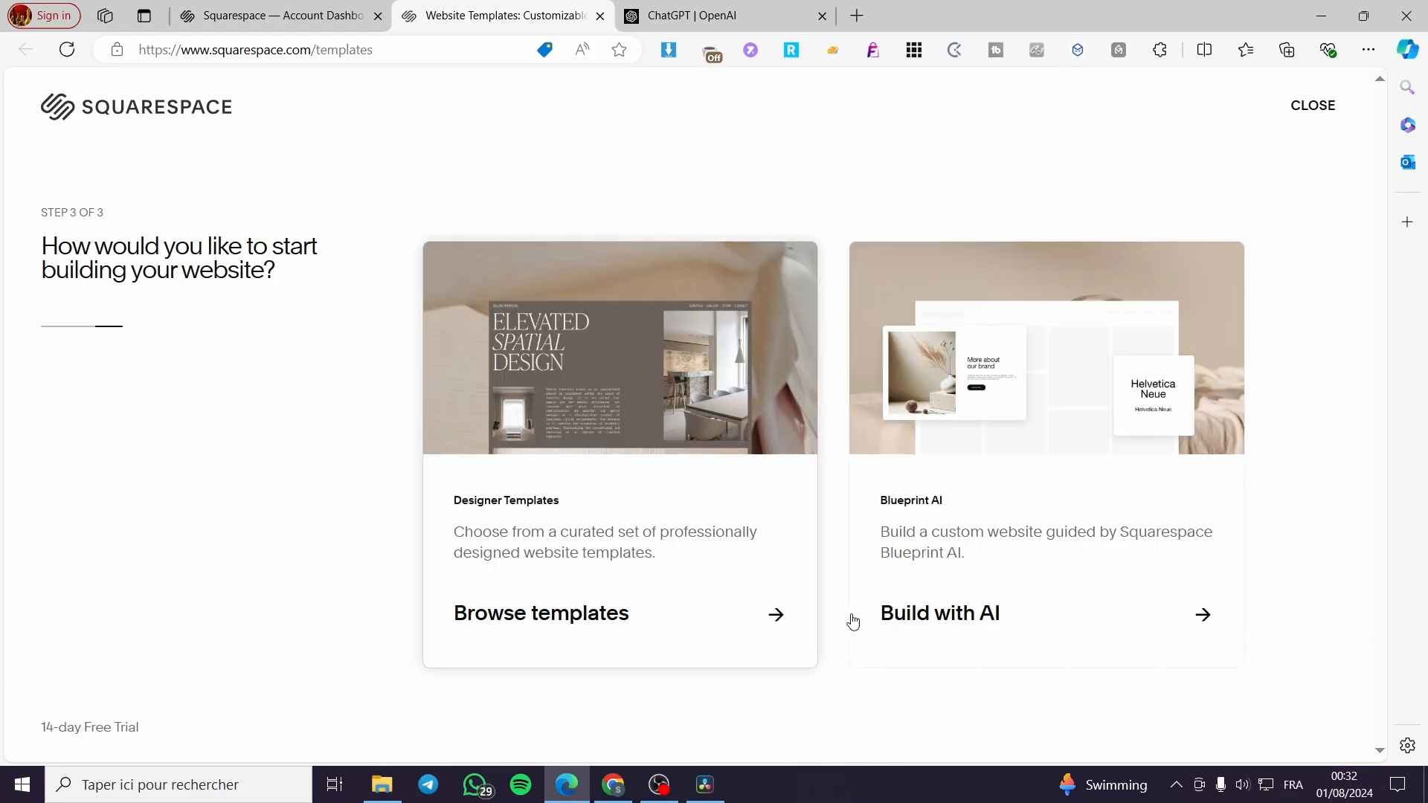
click(670, 603)
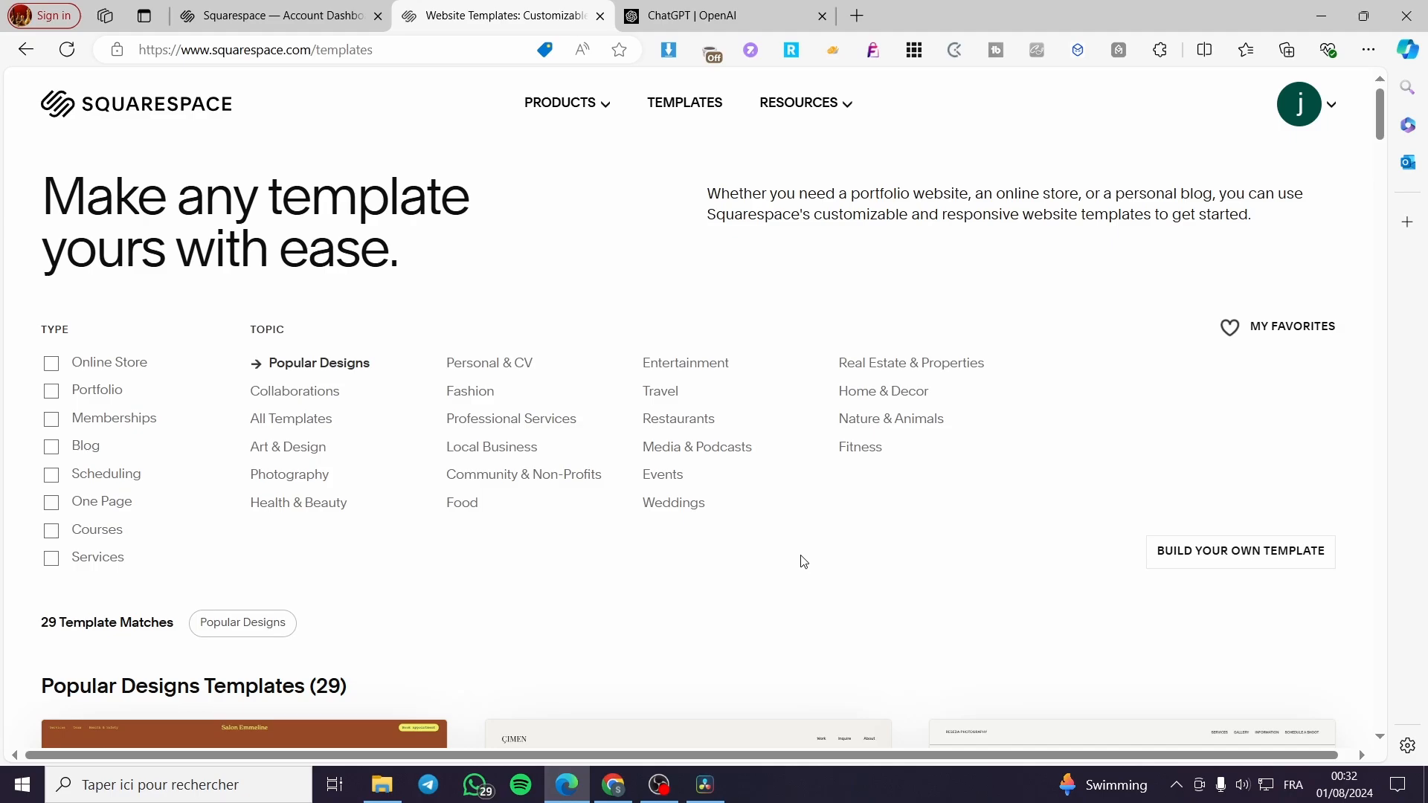
Open the Reseda template from Popular Designs and apply the cream, coral and navy color preset
scroll(476, 439, down, 7)
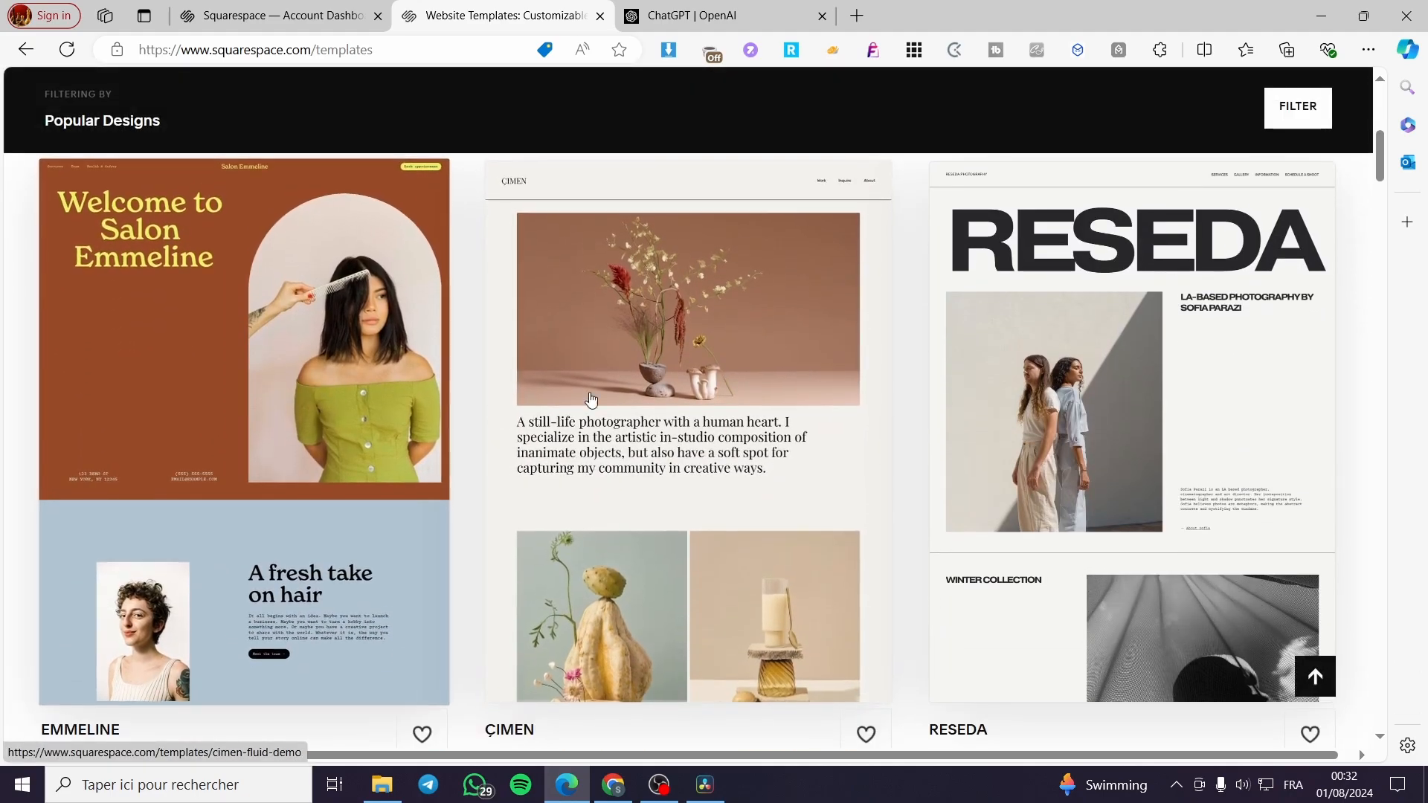
click(1081, 459)
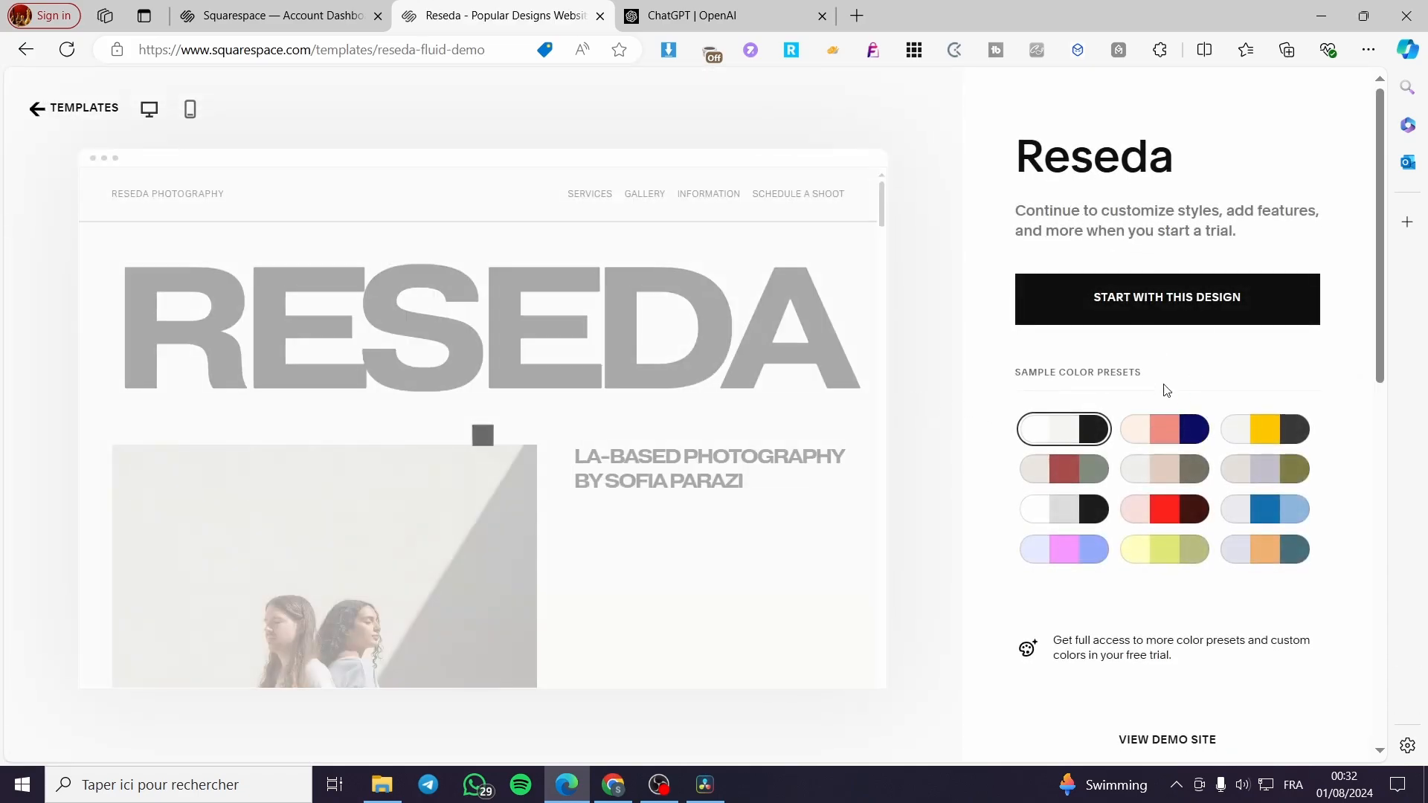
click(1189, 444)
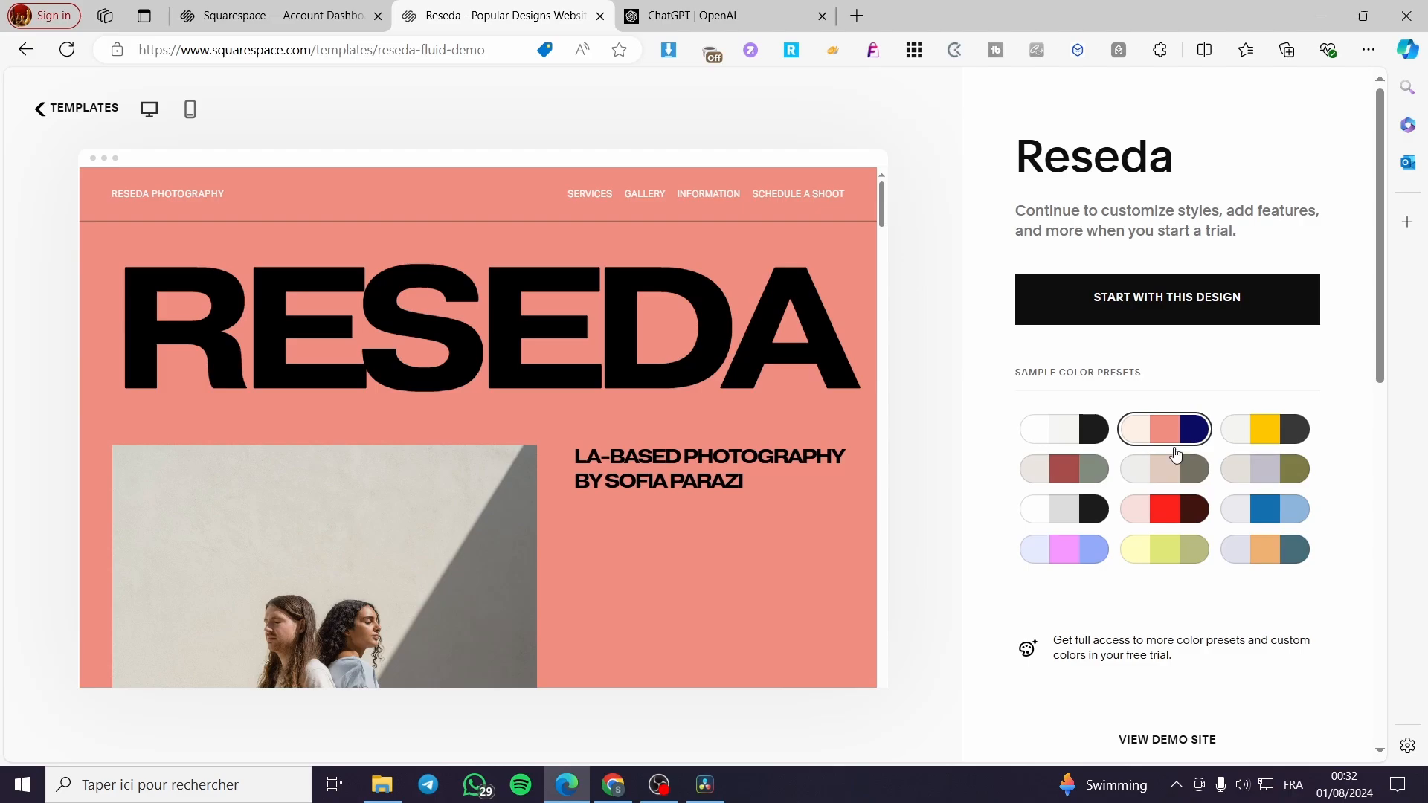
click(1170, 473)
click(1174, 436)
Create the new site from the recolored Reseda design, repeating the attempt if an error dialog appears
click(1205, 300)
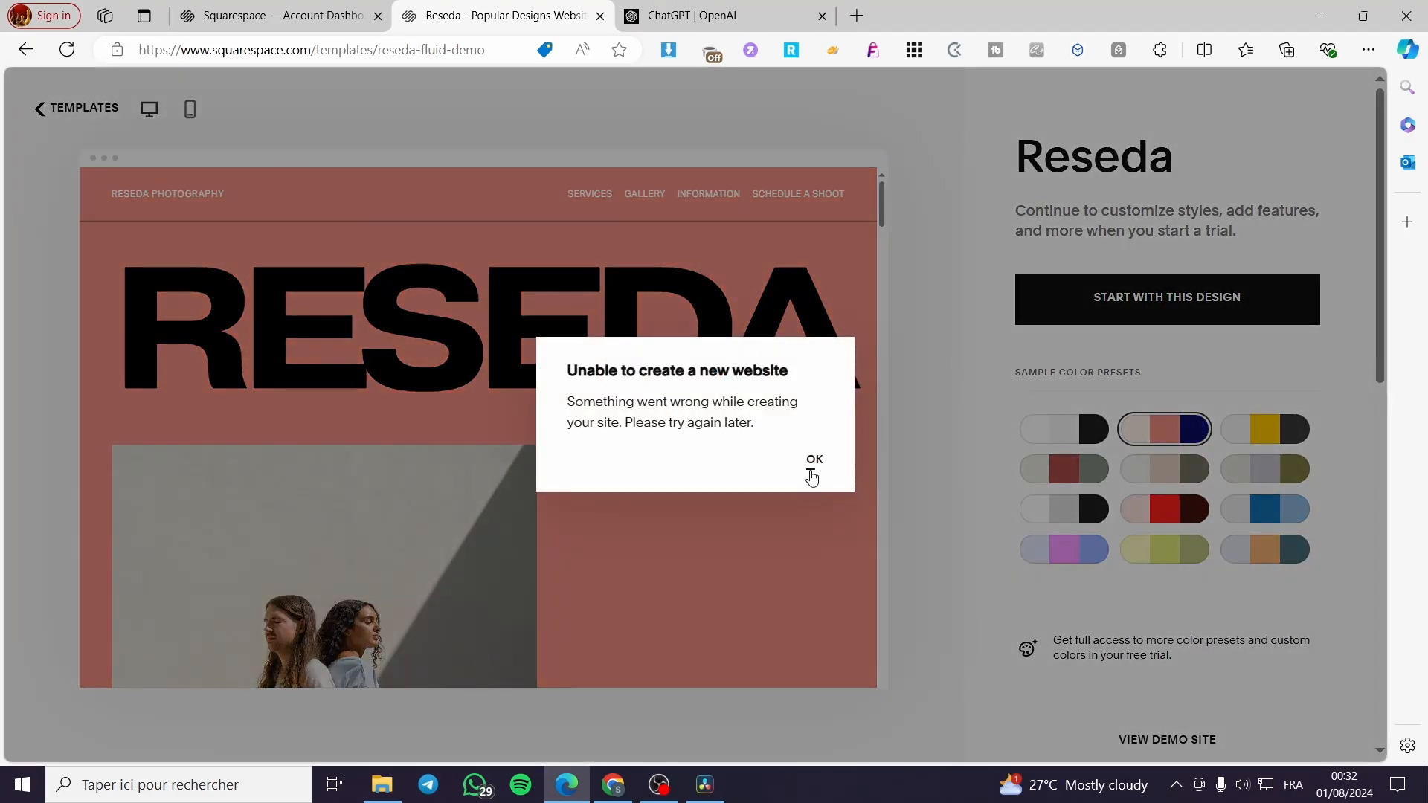
click(811, 476)
click(1150, 296)
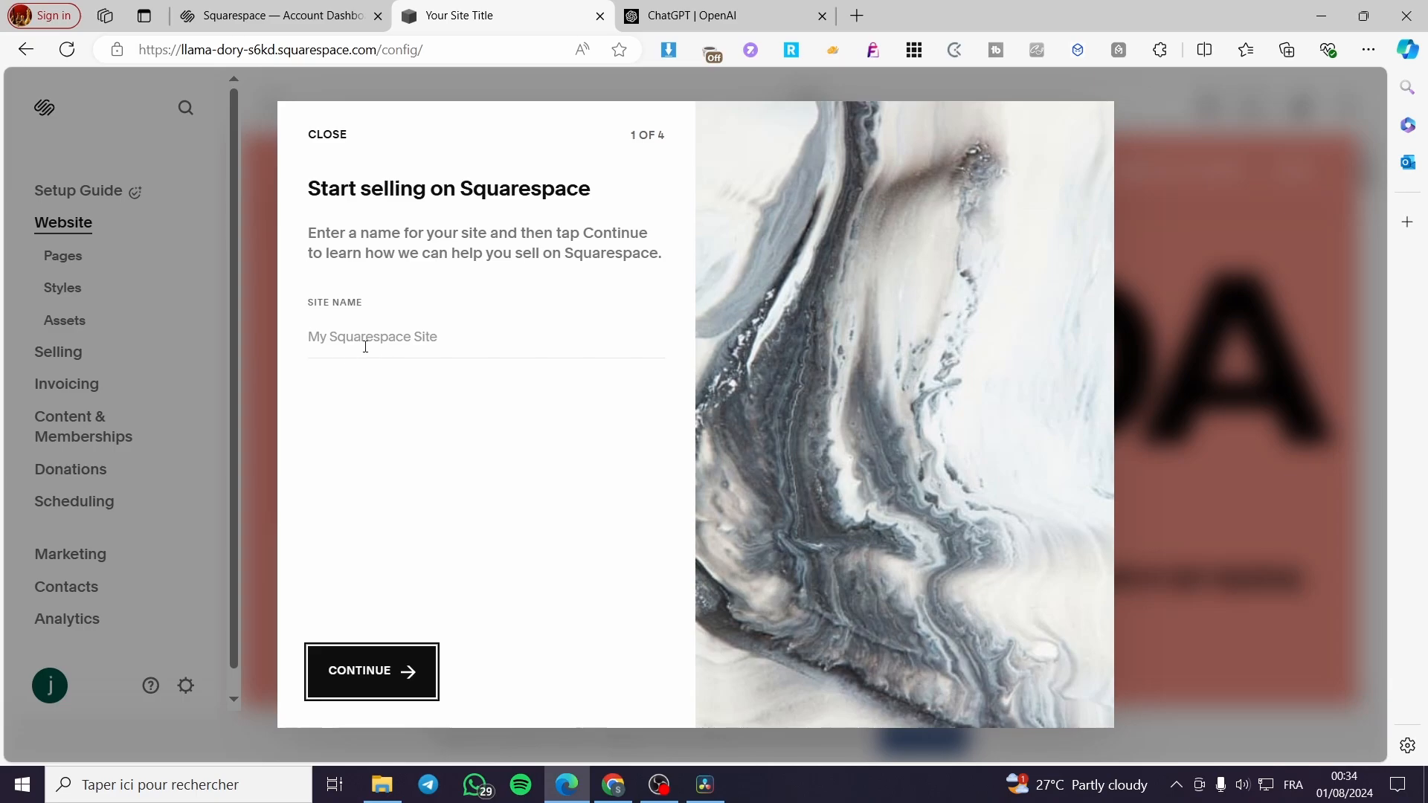
Name the site Jackstesting and go through the remaining screens of the introductory selling setup
click(365, 347)
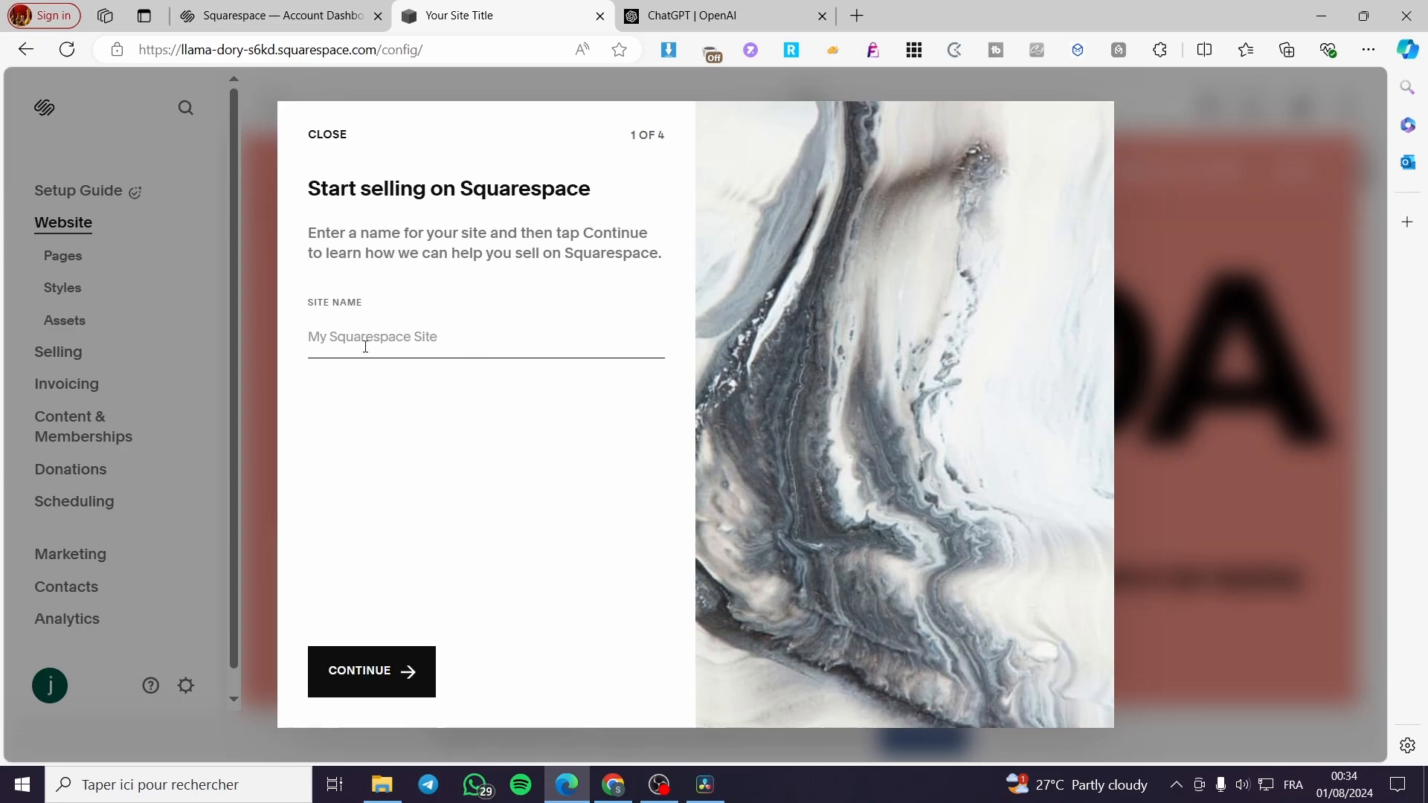
text(Jackstesting)
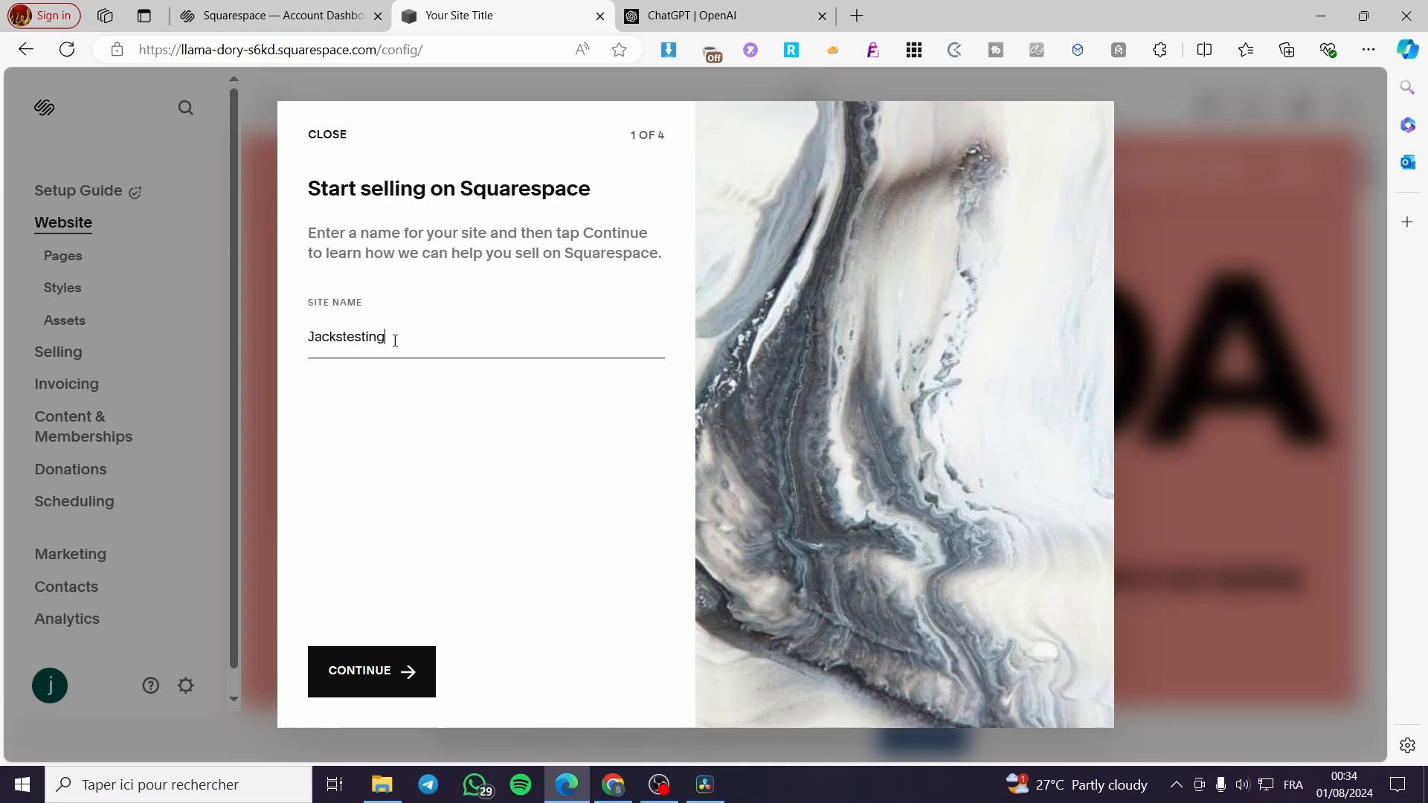
click(388, 652)
click(626, 684)
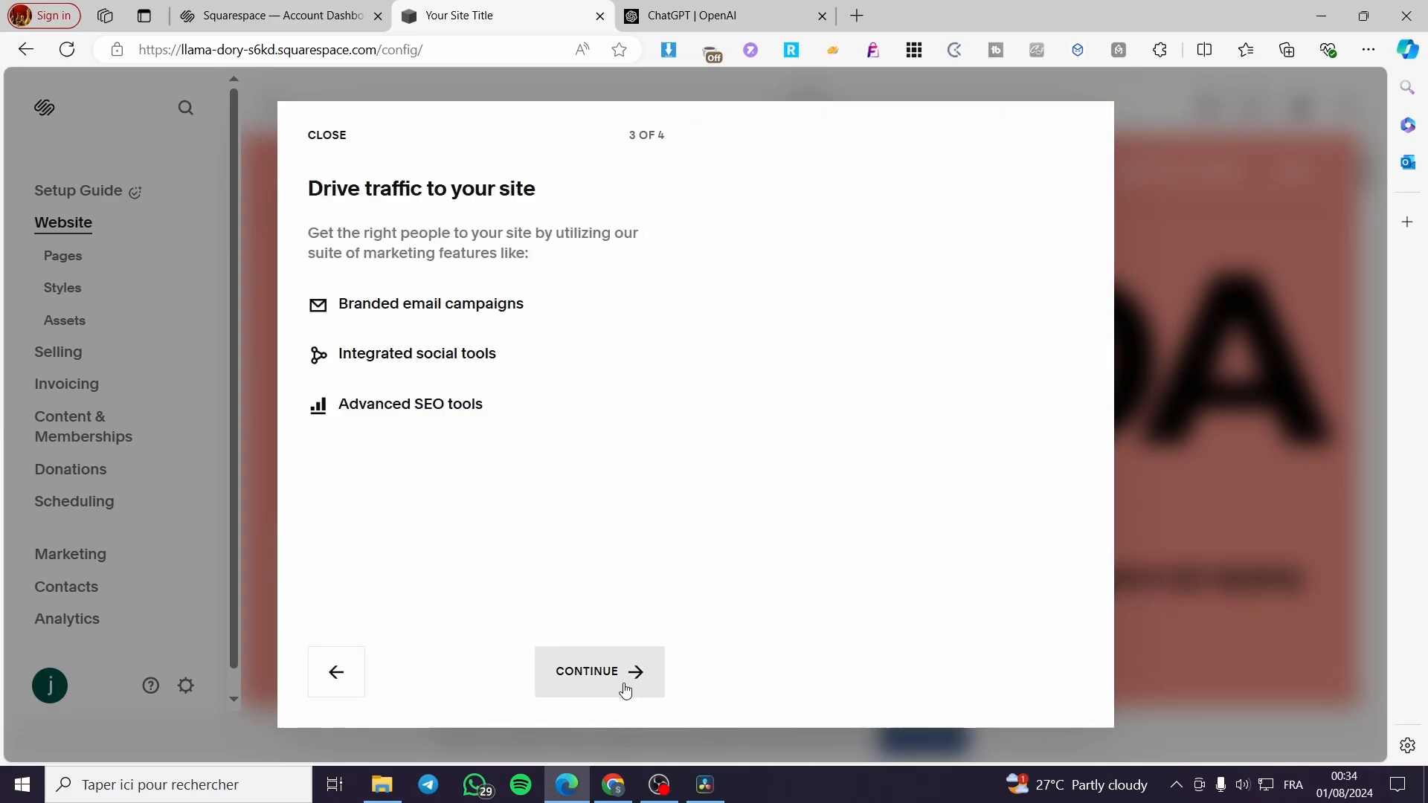
click(623, 680)
click(625, 683)
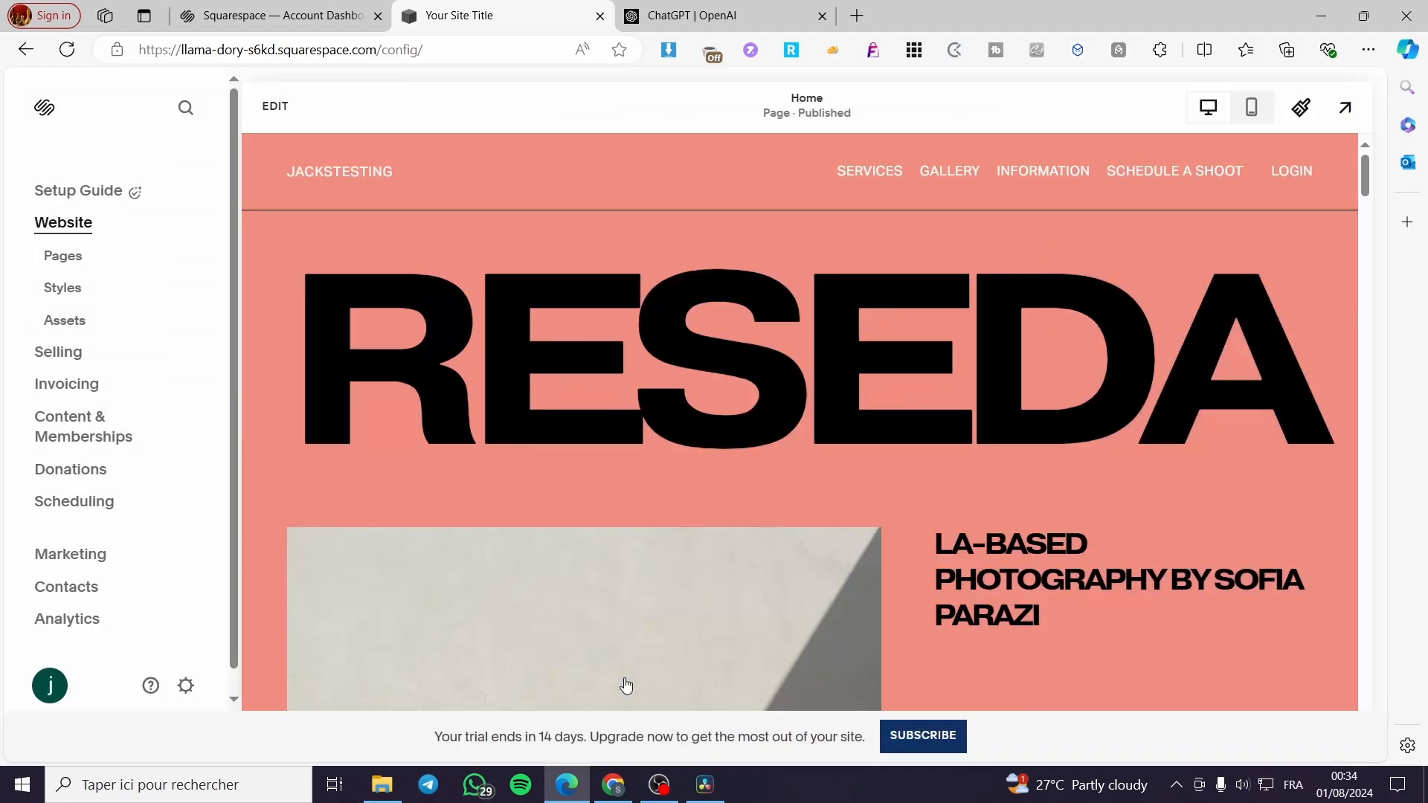
Look over the home page preview and open the website's Pages section
click(451, 255)
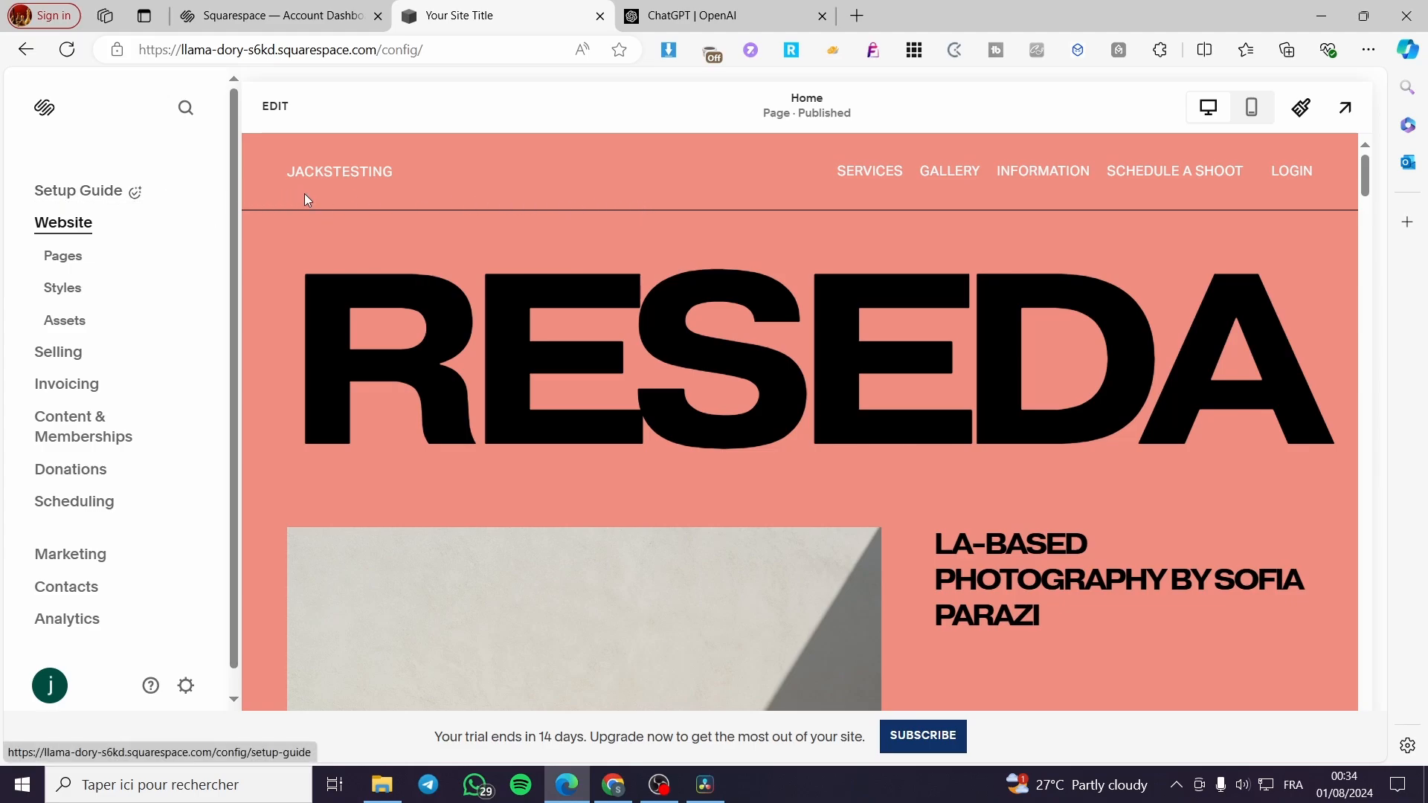
scroll(985, 235, down, 1)
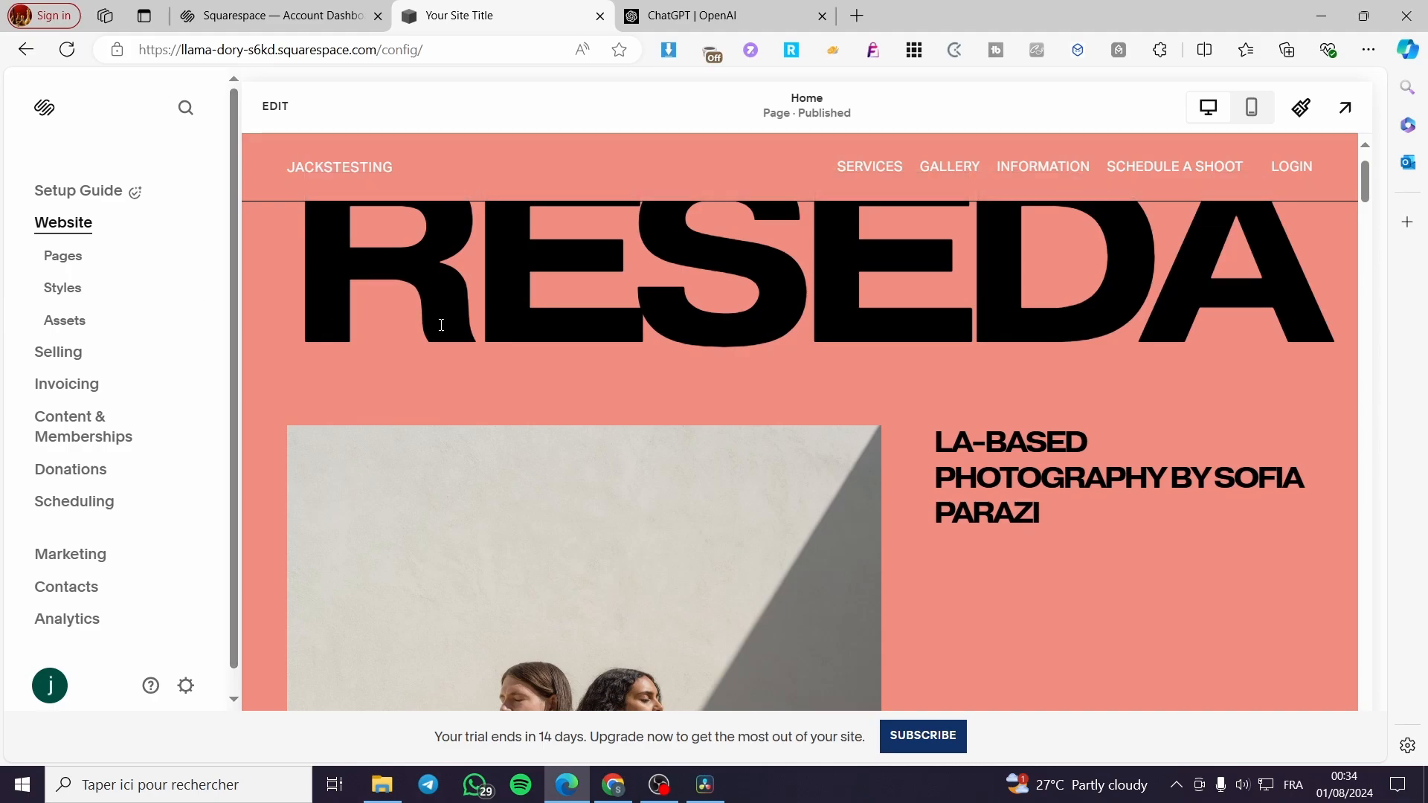
scroll(440, 323, down, 1)
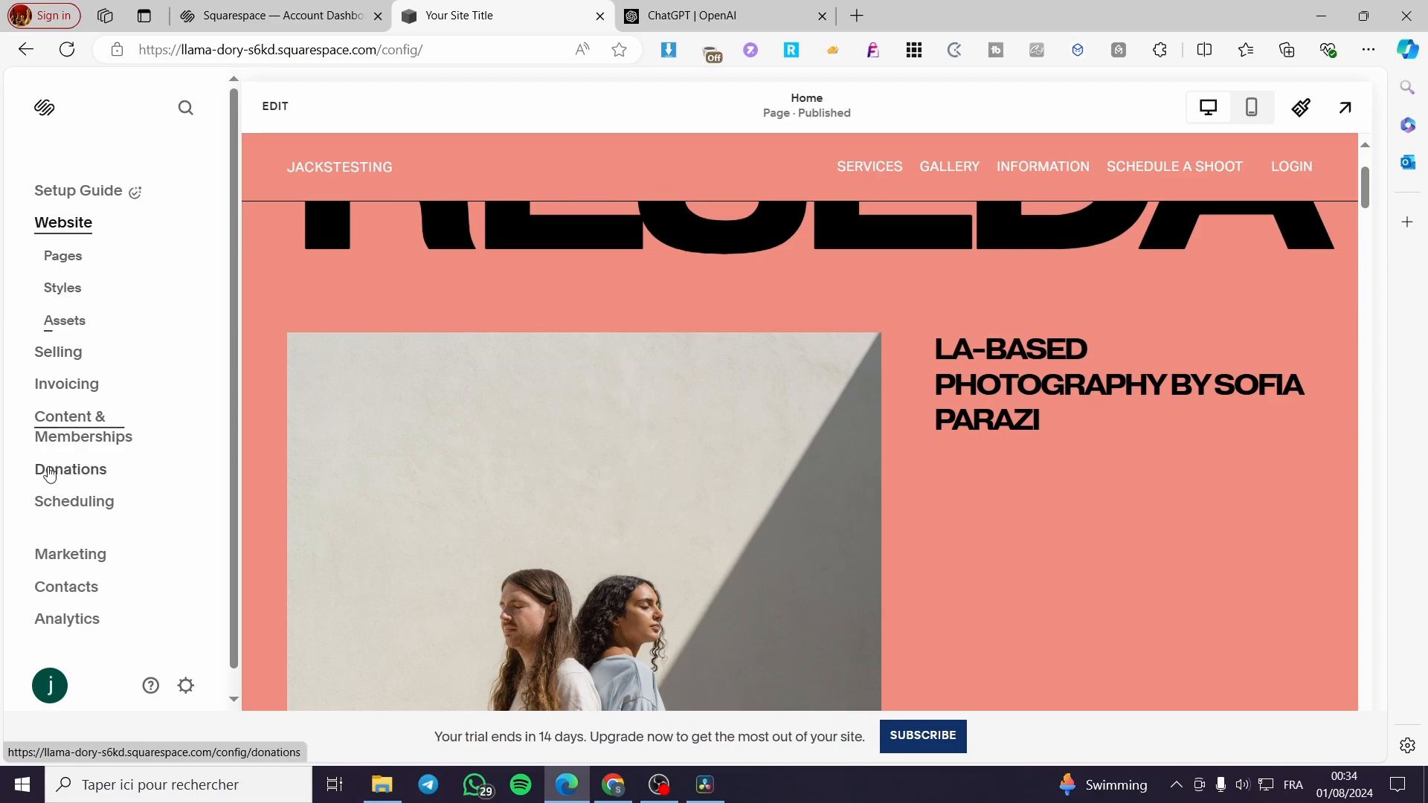
click(63, 256)
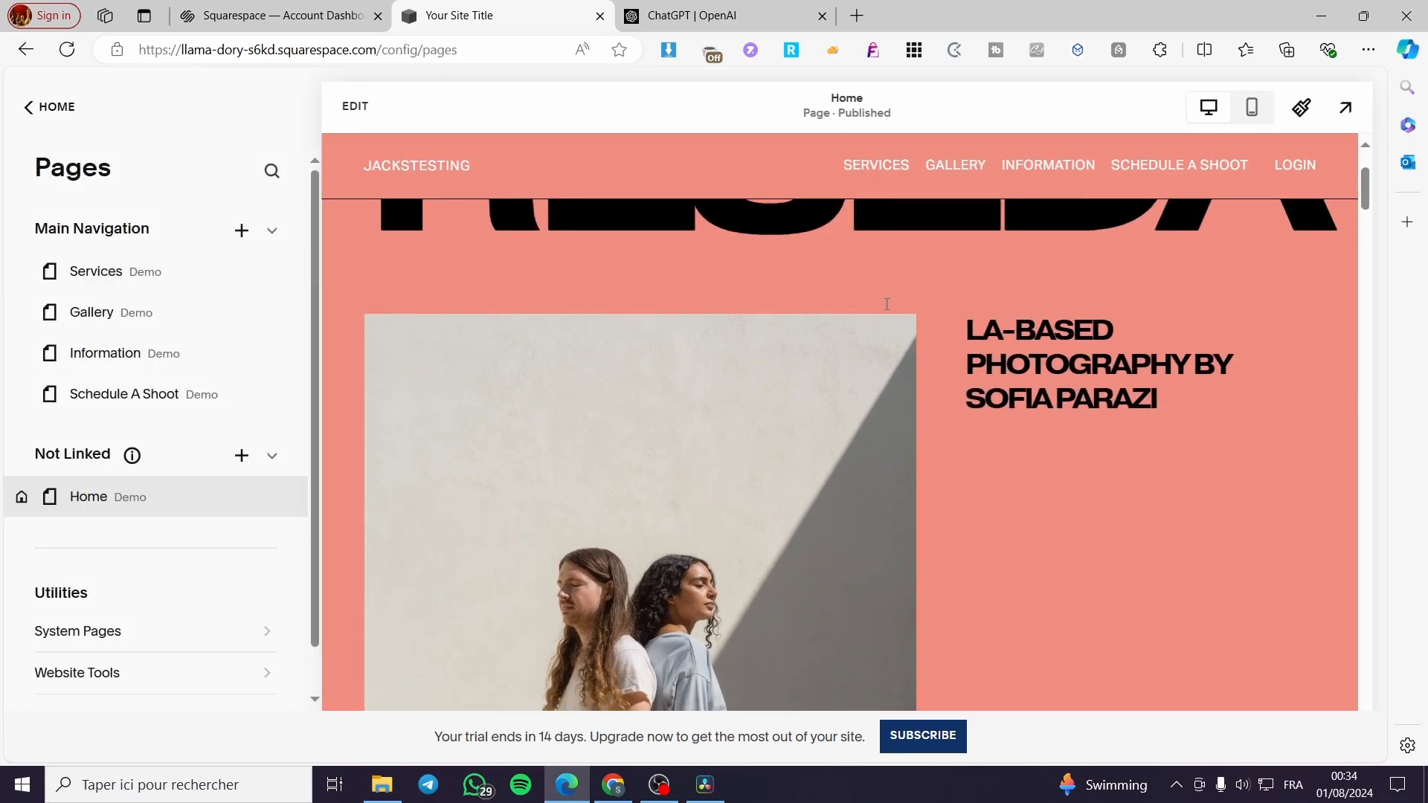
scroll(804, 284, up, 3)
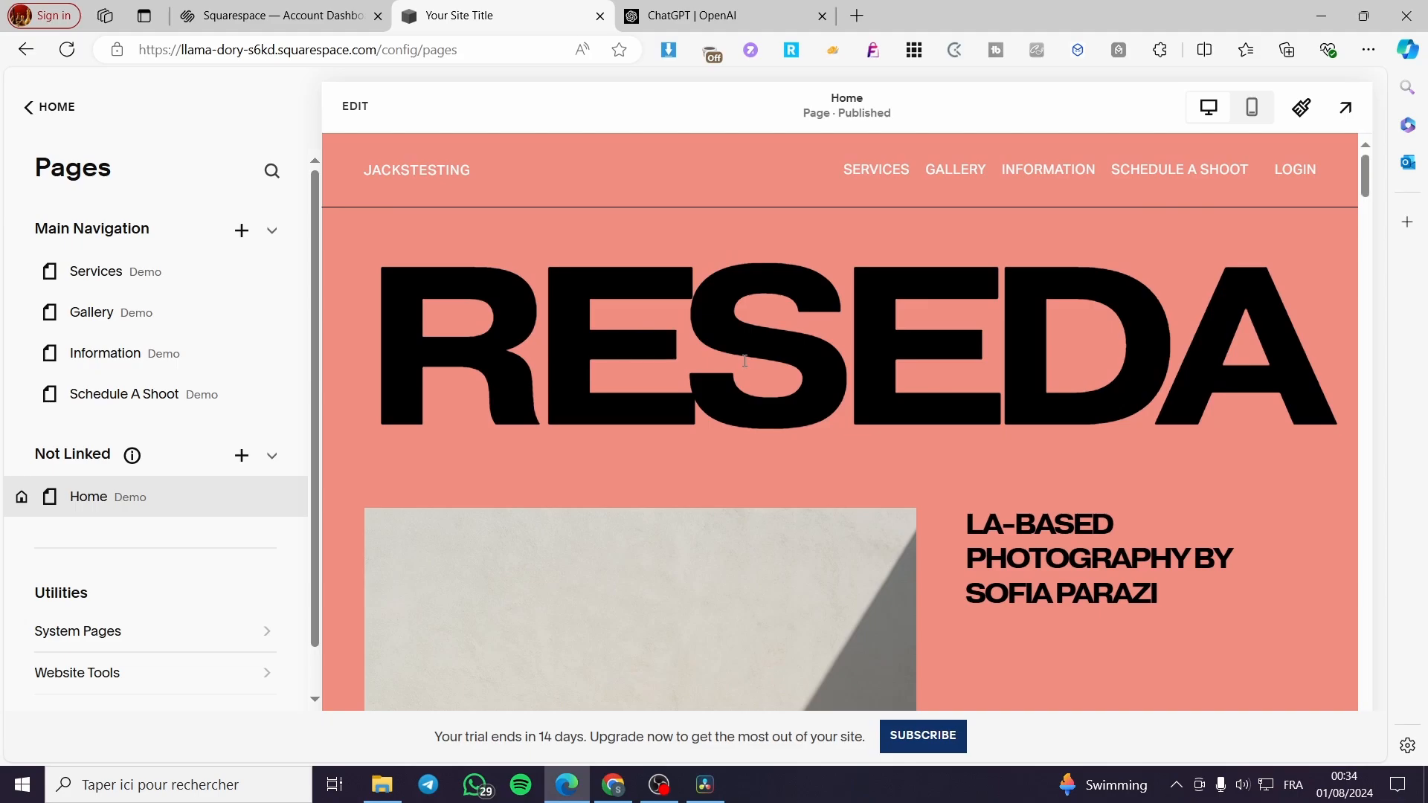
Review the page types that can be added to the Main Navigation and choose the Blog collection
mouse_move(279, 350)
click(242, 237)
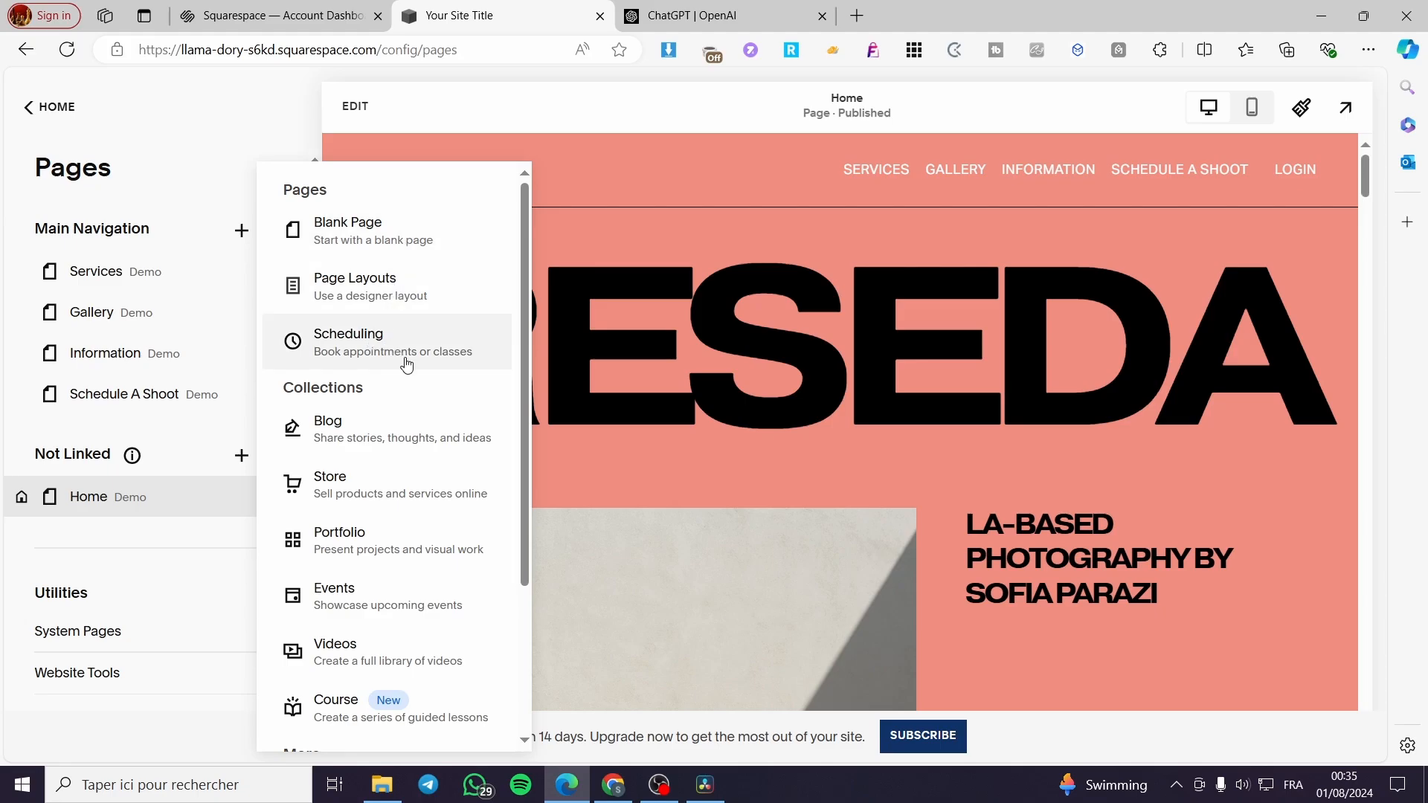
scroll(391, 433, down, 3)
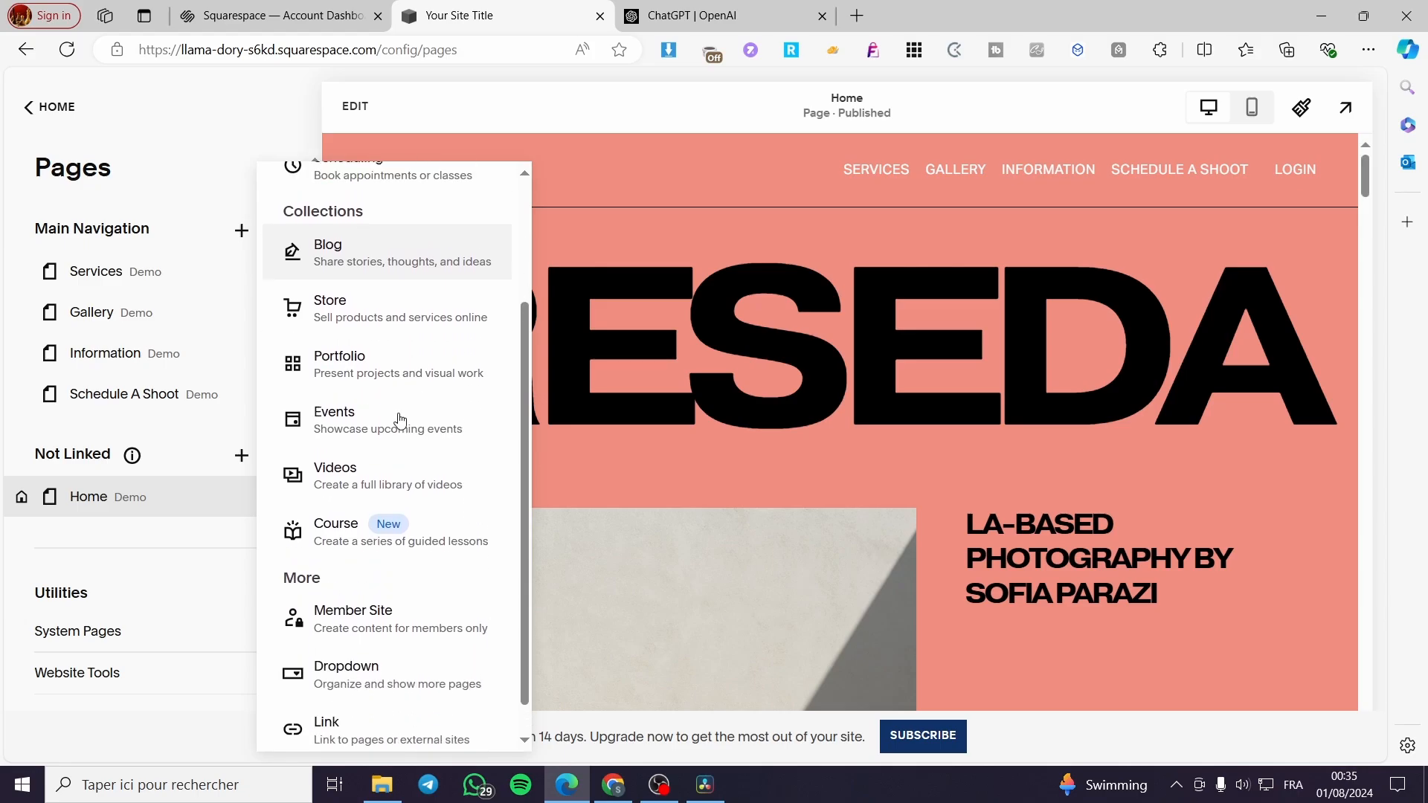
scroll(328, 435, up, 3)
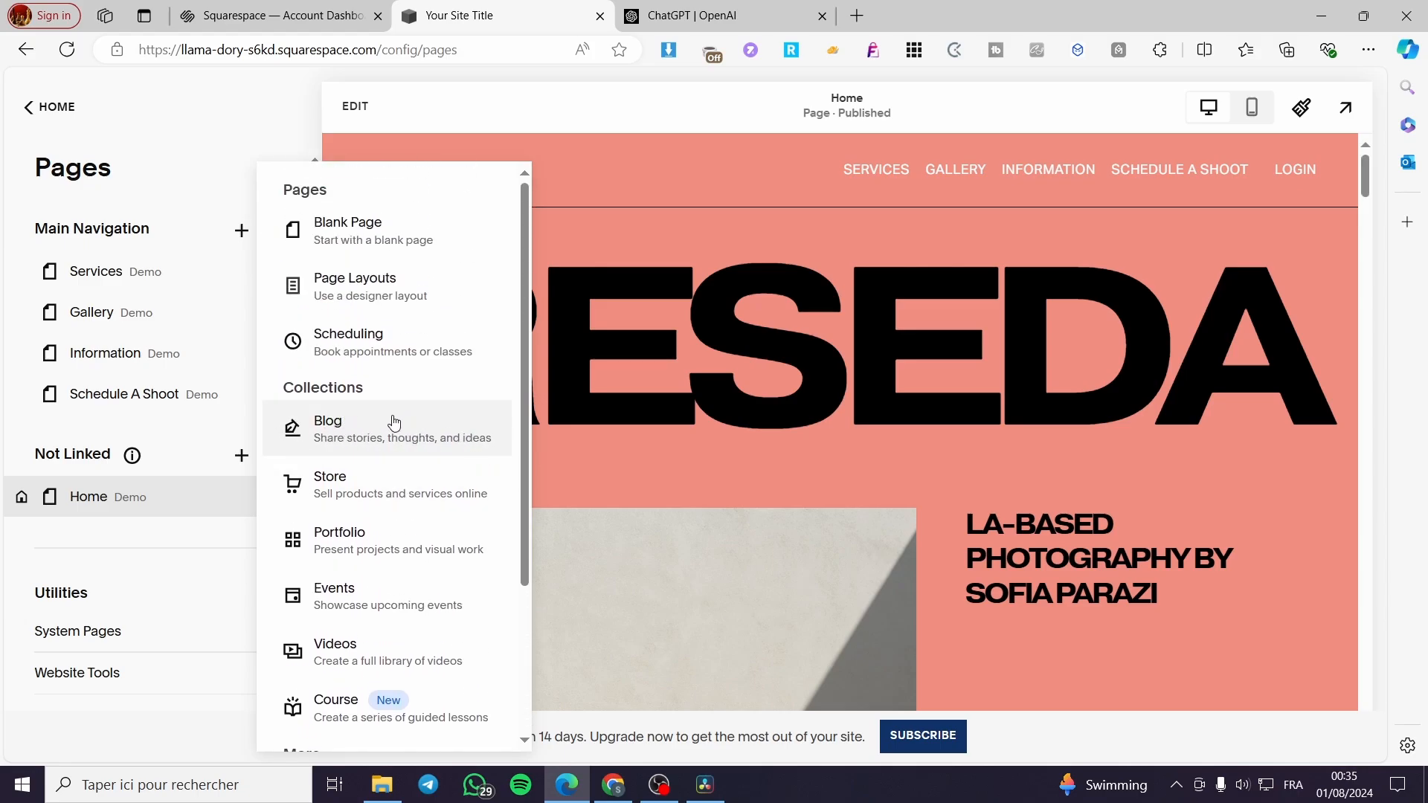
scroll(408, 476, down, 3)
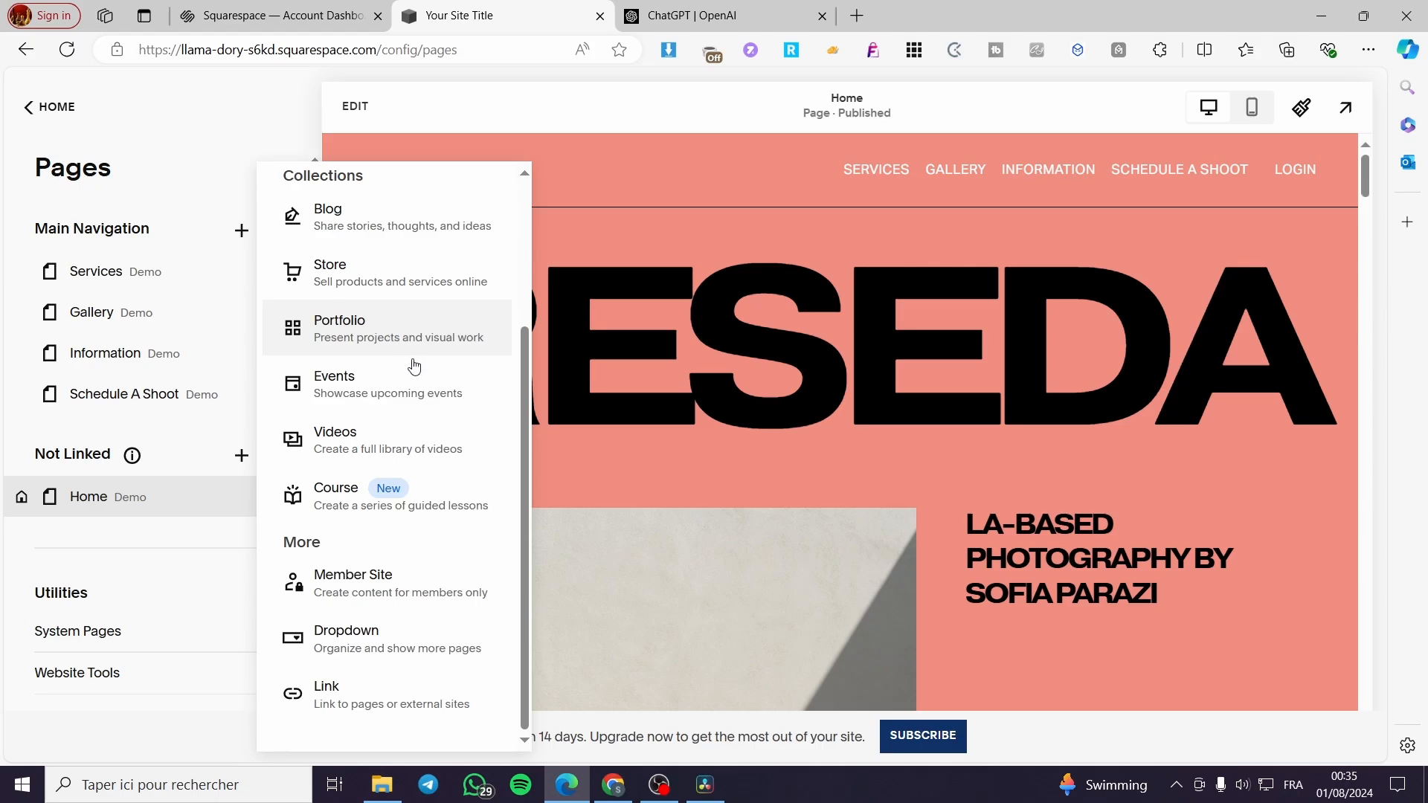
scroll(425, 543, up, 3)
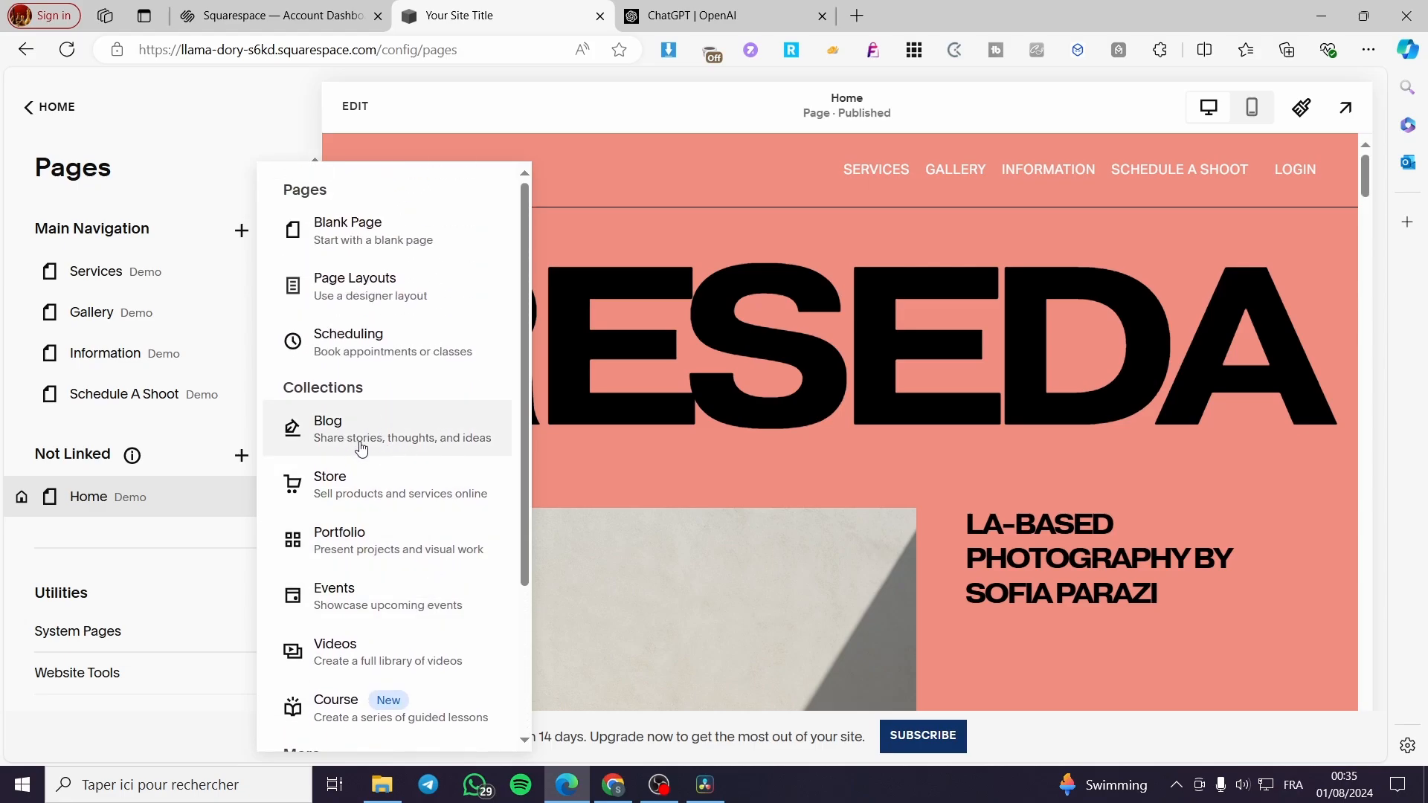
click(415, 437)
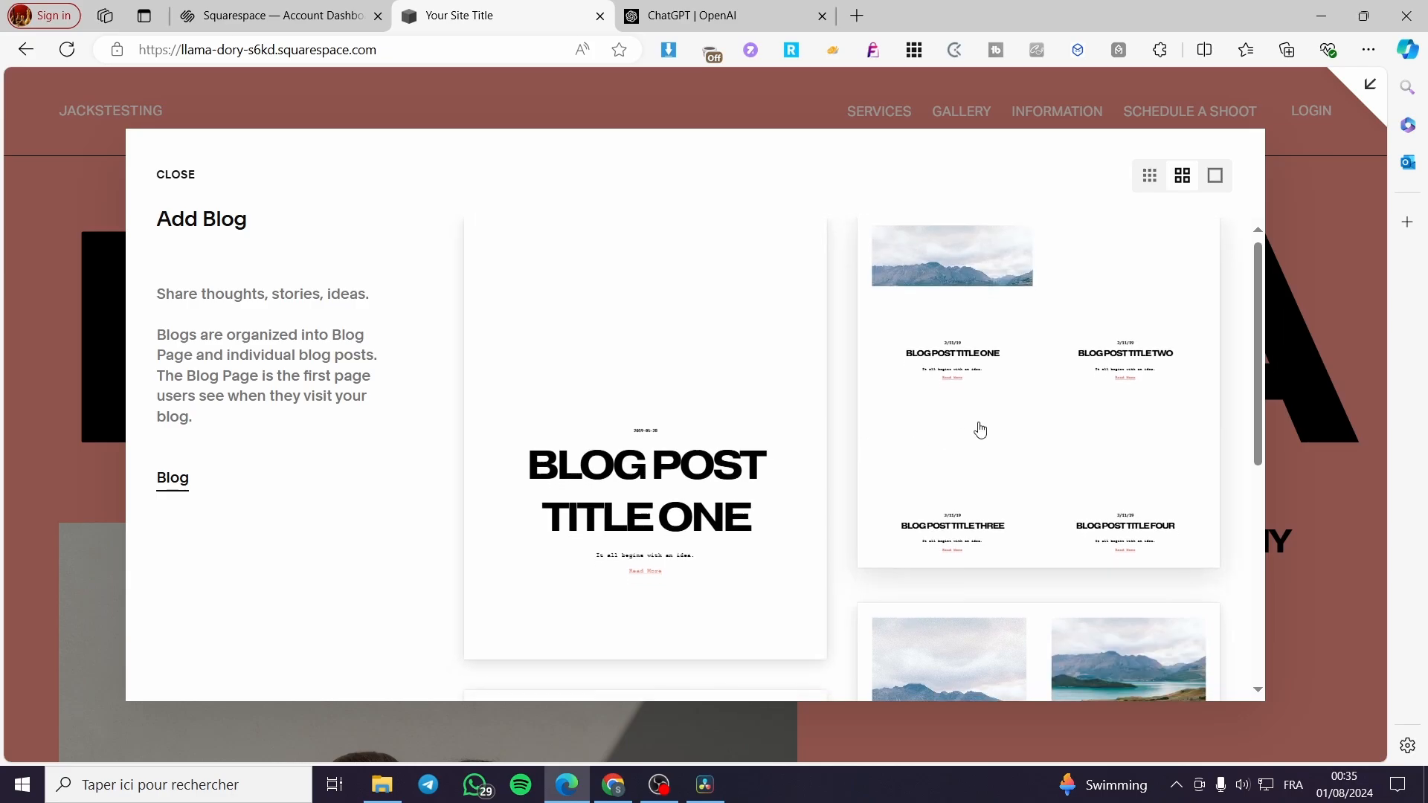
Add the blog with the large single-column layout of image above title, and name its page "Jack blog's"
scroll(979, 427, down, 5)
scroll(966, 452, up, 6)
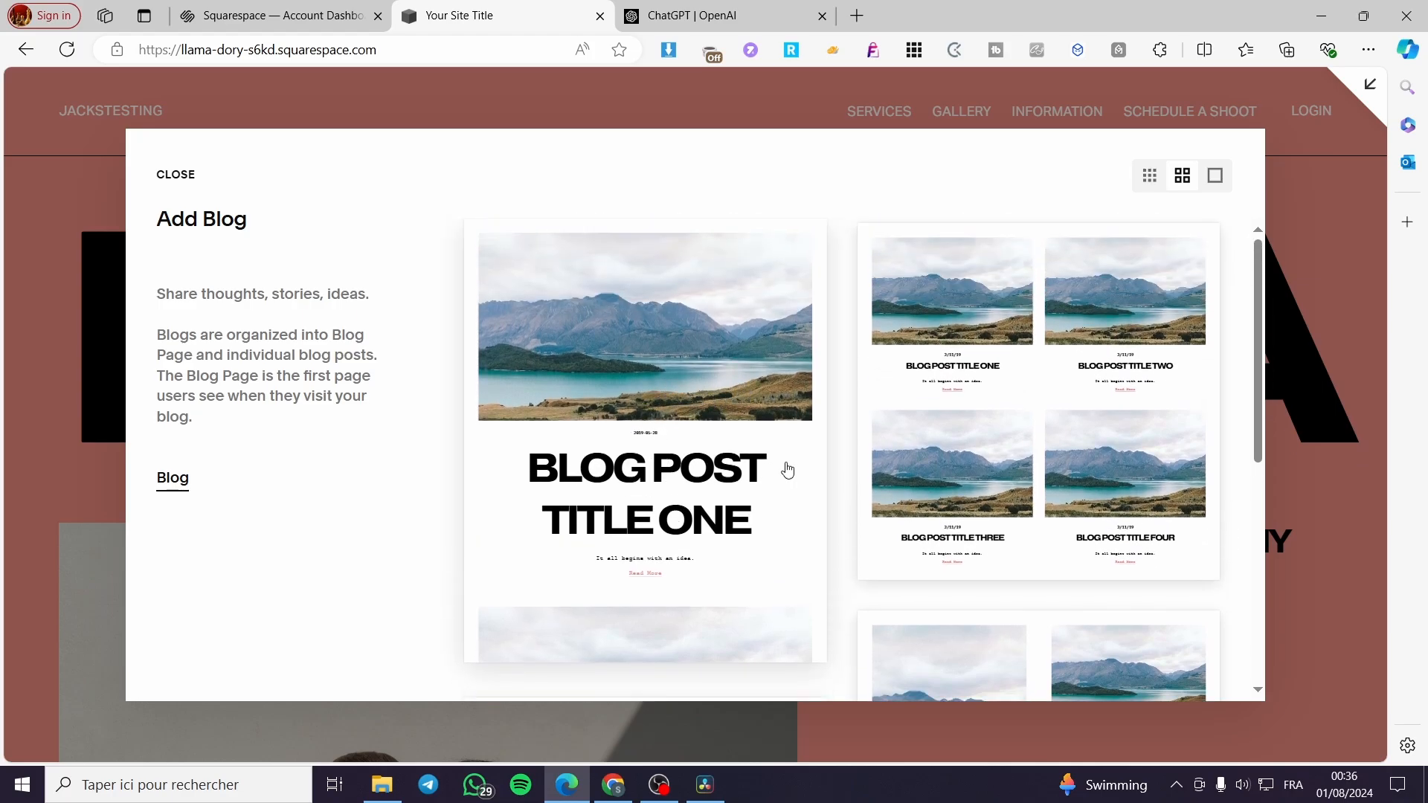
click(659, 344)
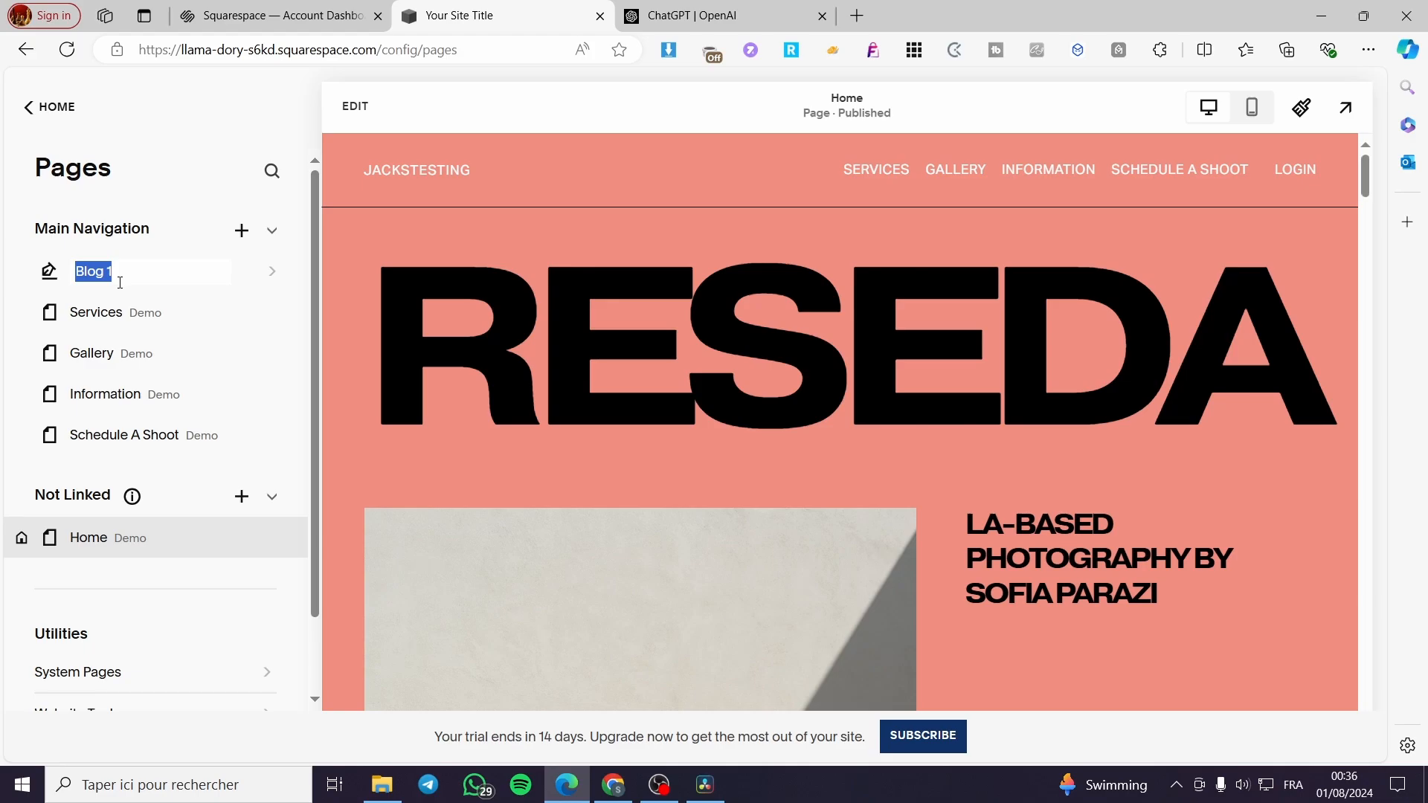
text(Jack b)
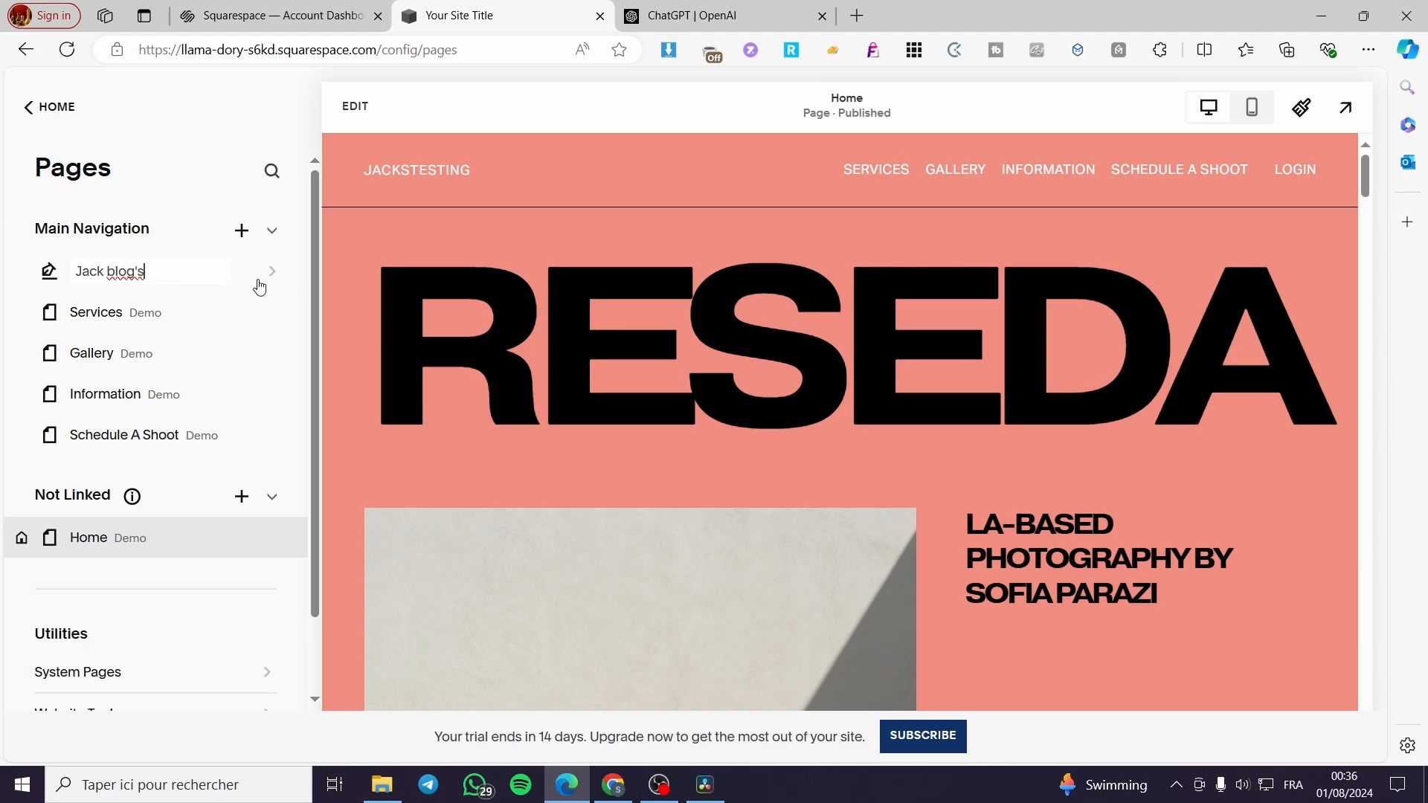
click(48, 277)
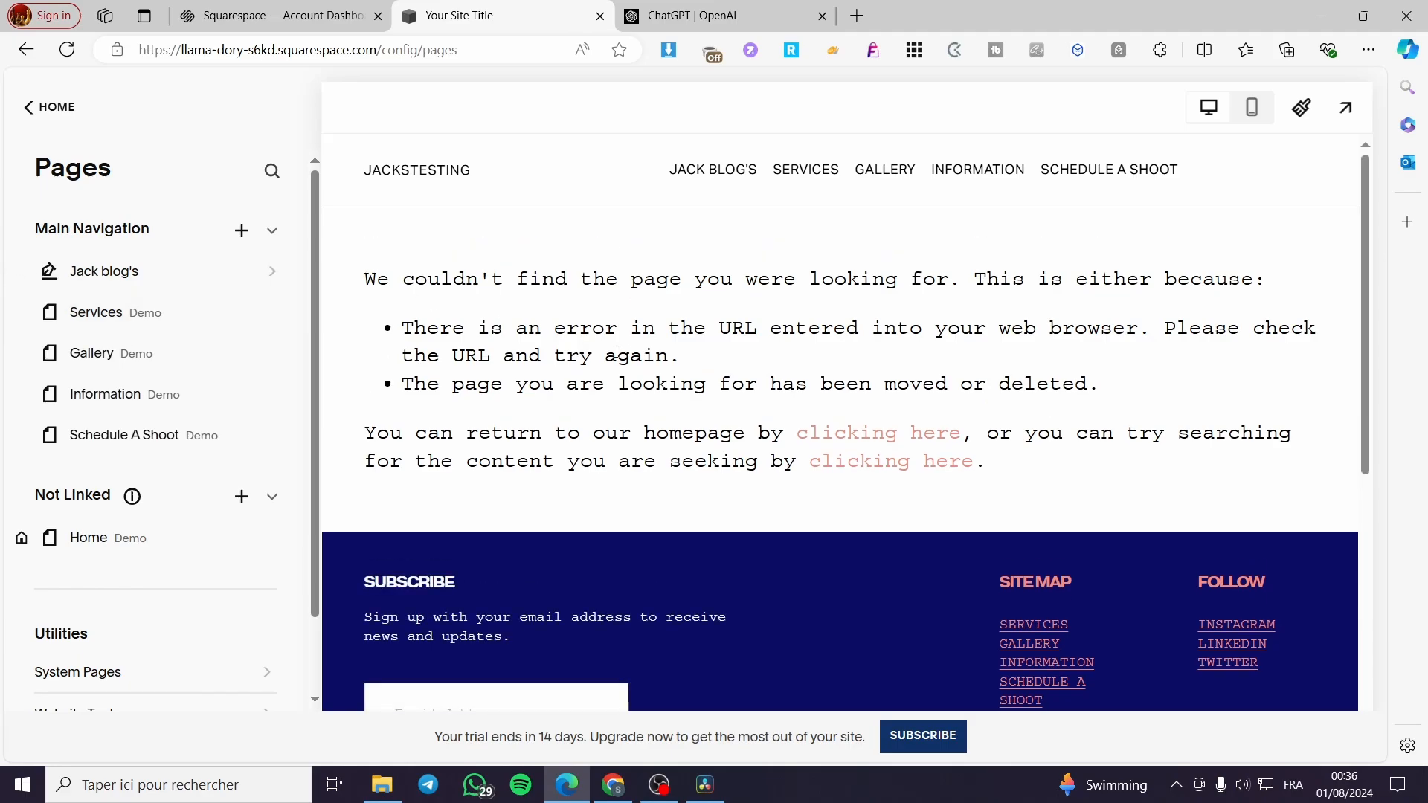
Open the Jack blog's page from the Main Navigation and dismiss its suggestion to monetize the blog
scroll(667, 355, down, 2)
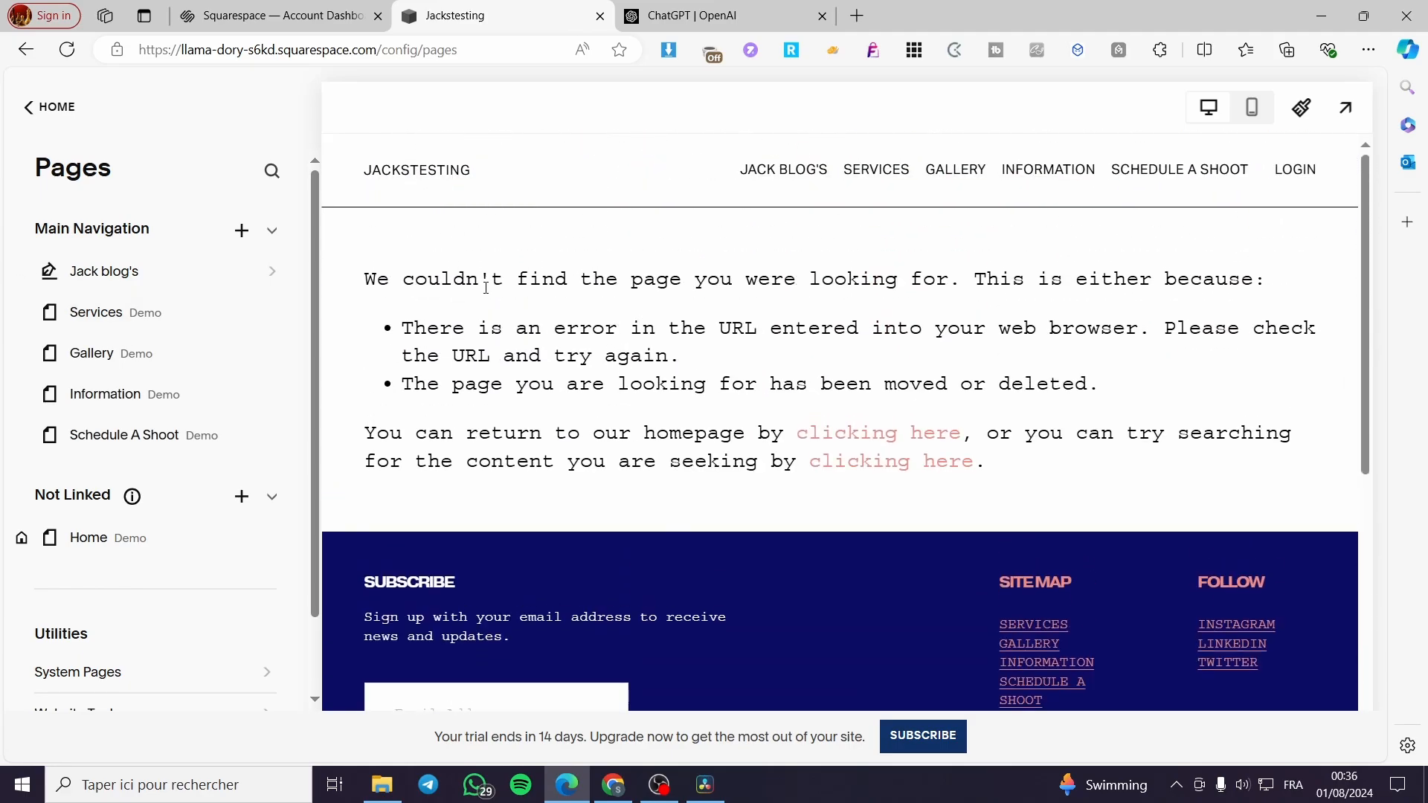
click(159, 277)
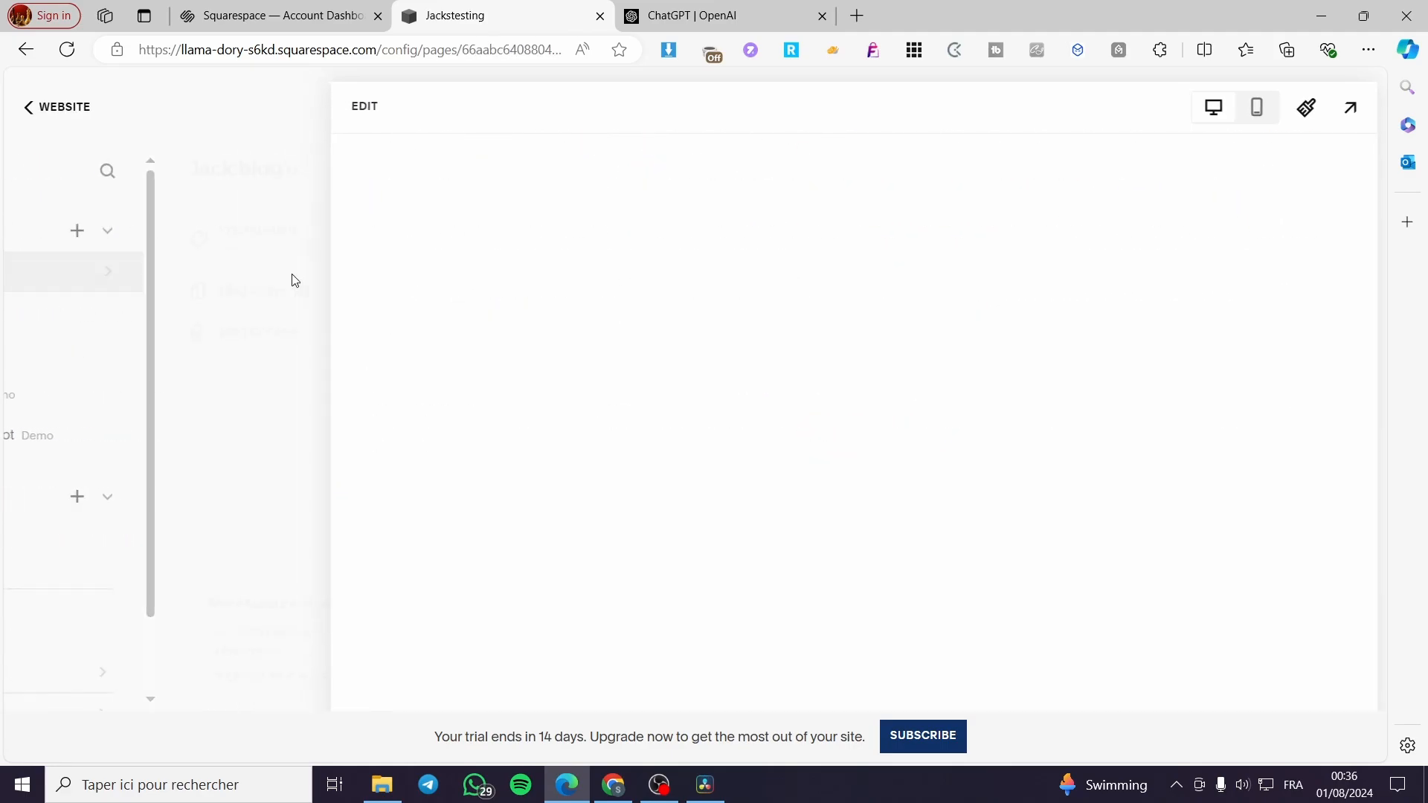
click(814, 450)
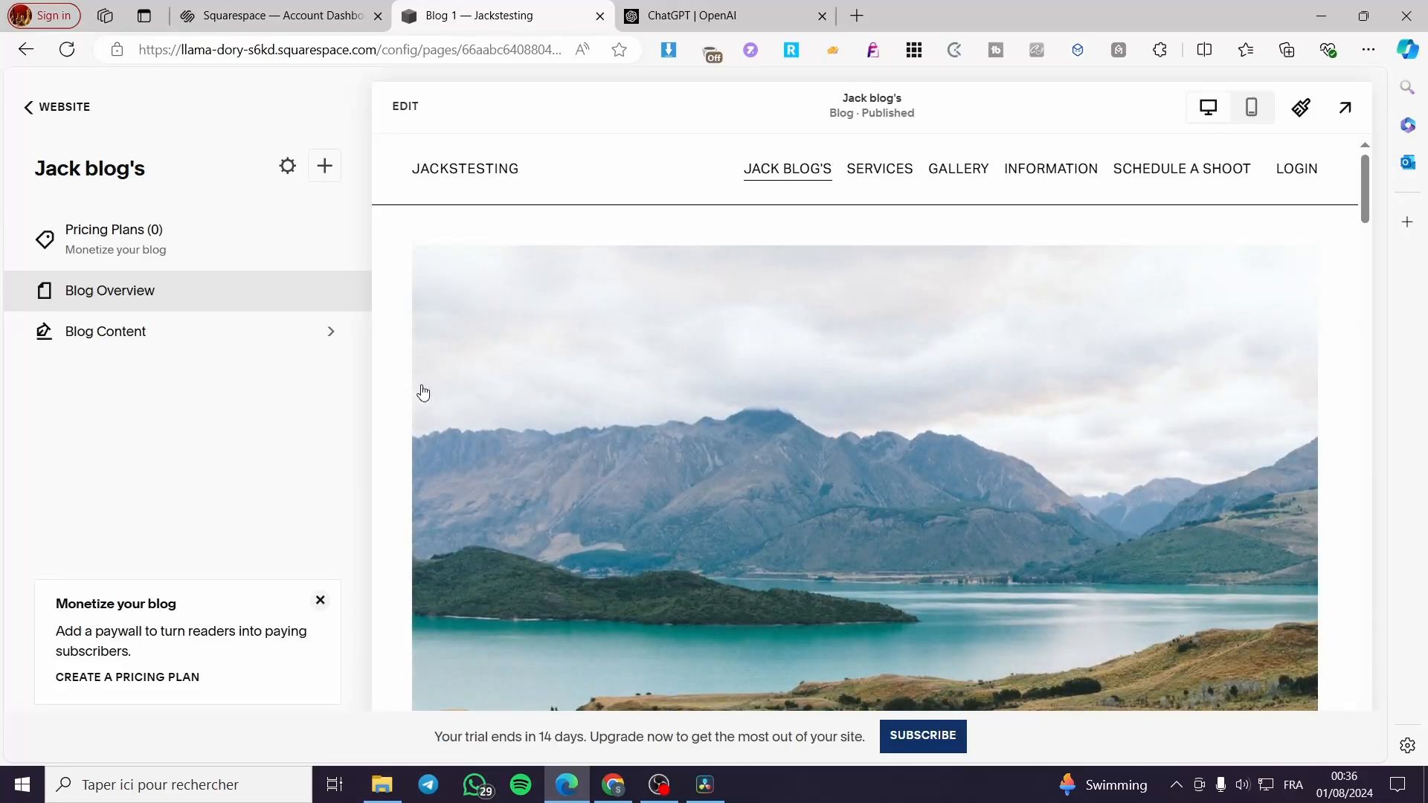
click(320, 600)
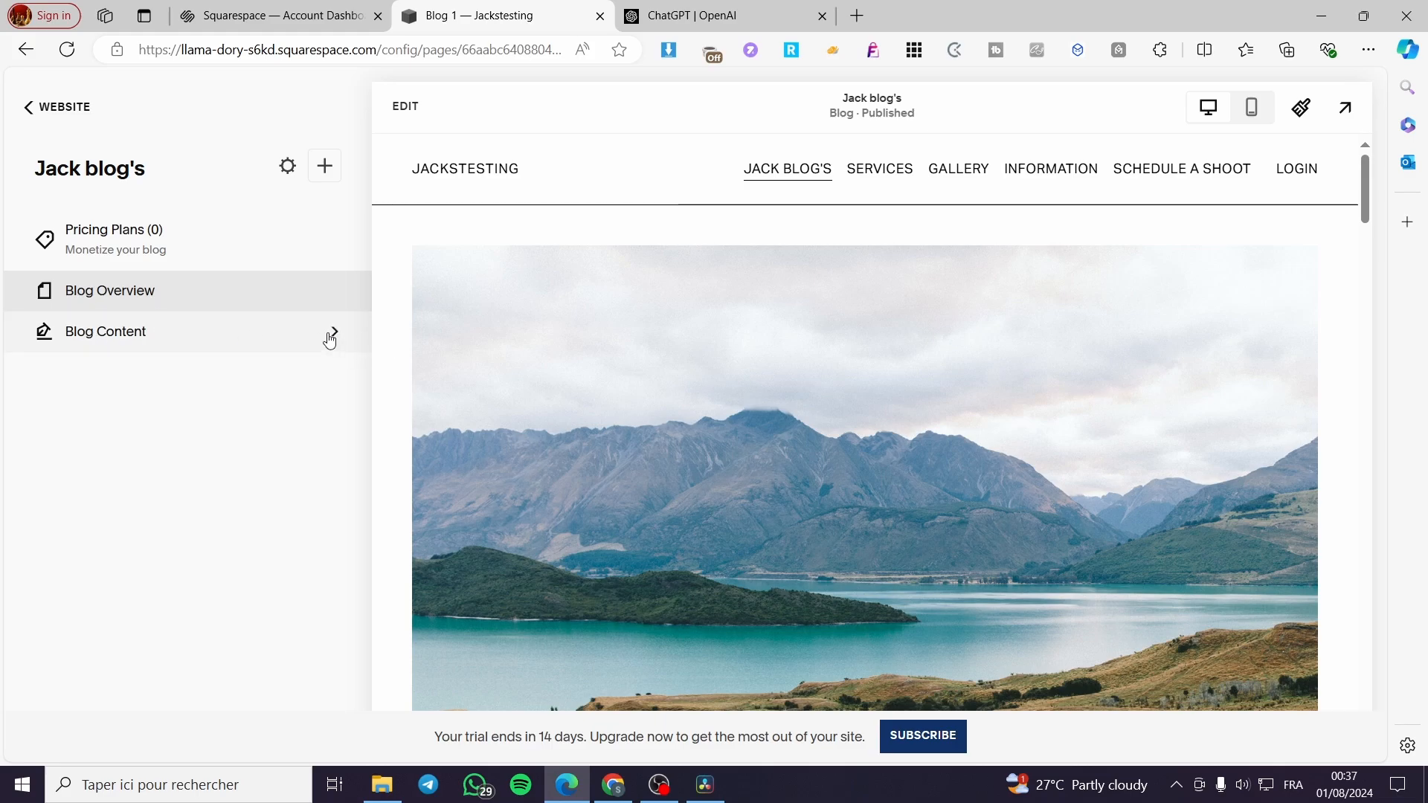
Examine the sample posts in the blog content list and return to the blog overview
click(235, 338)
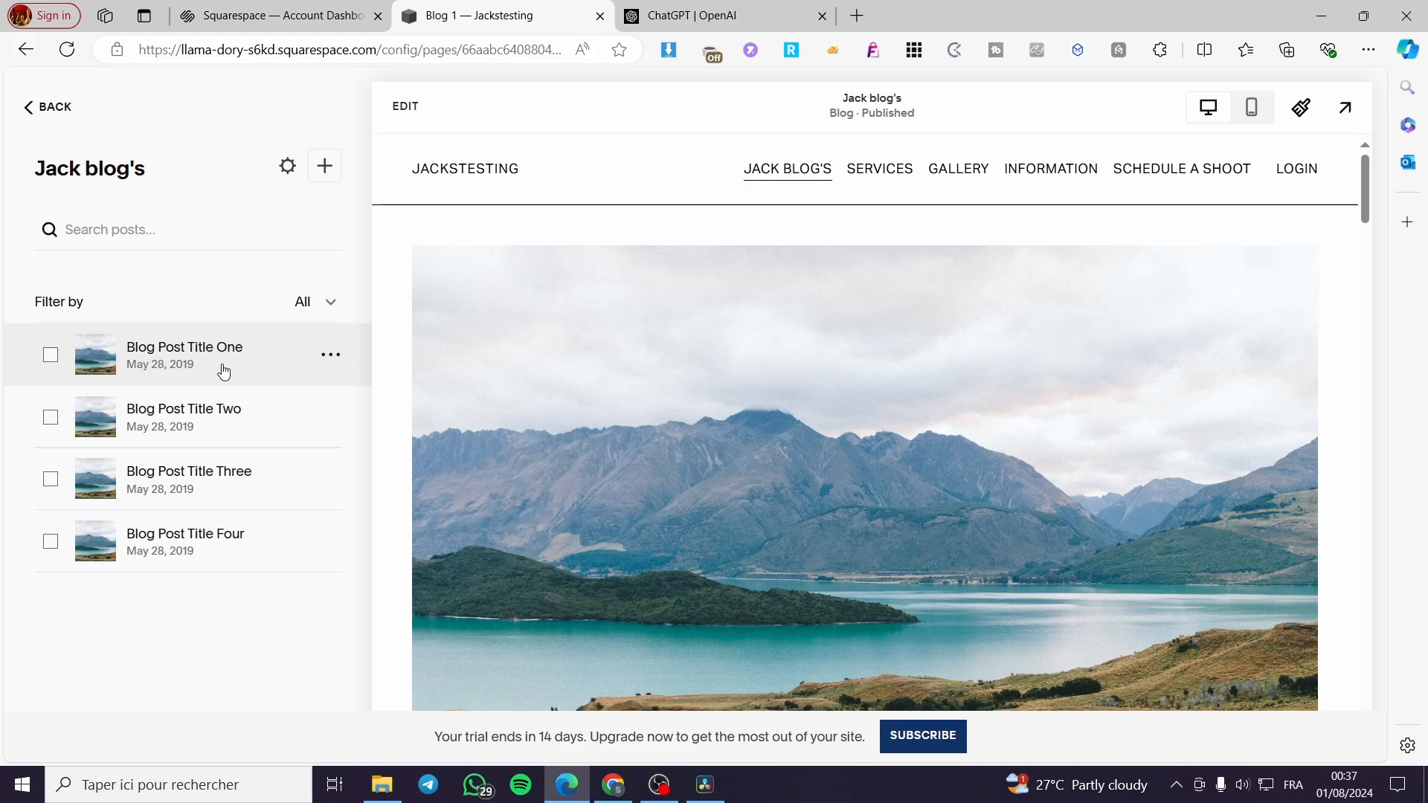
scroll(417, 378, down, 3)
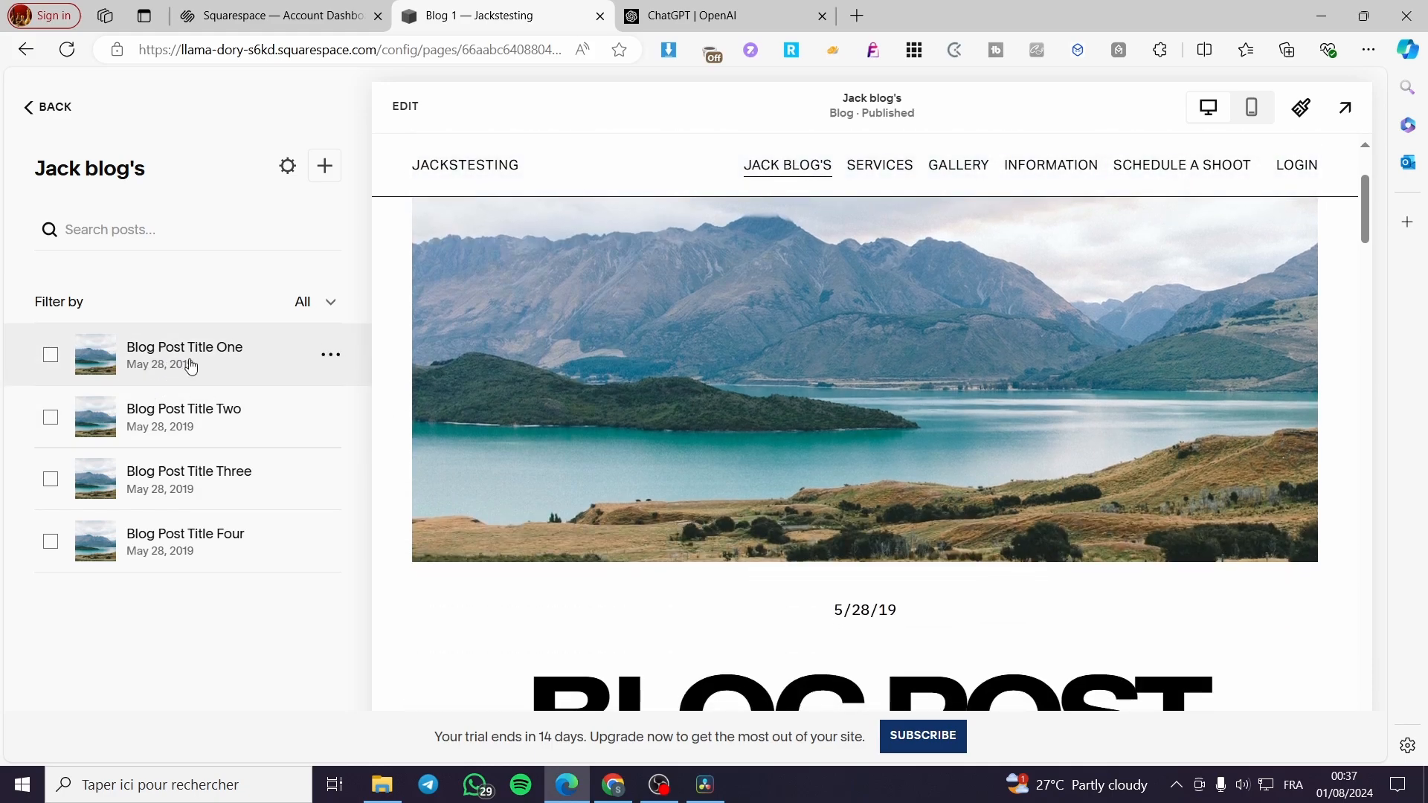
click(192, 364)
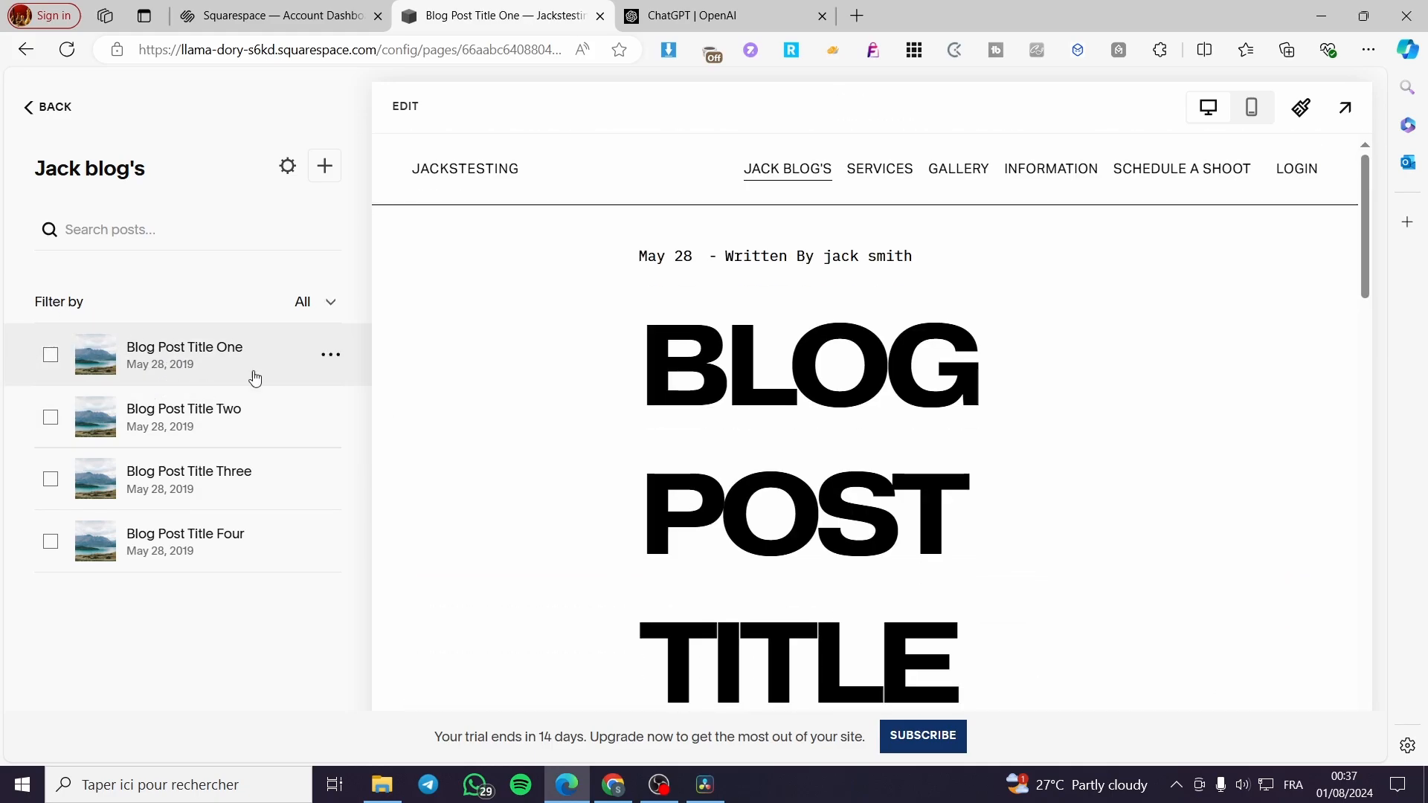
click(176, 434)
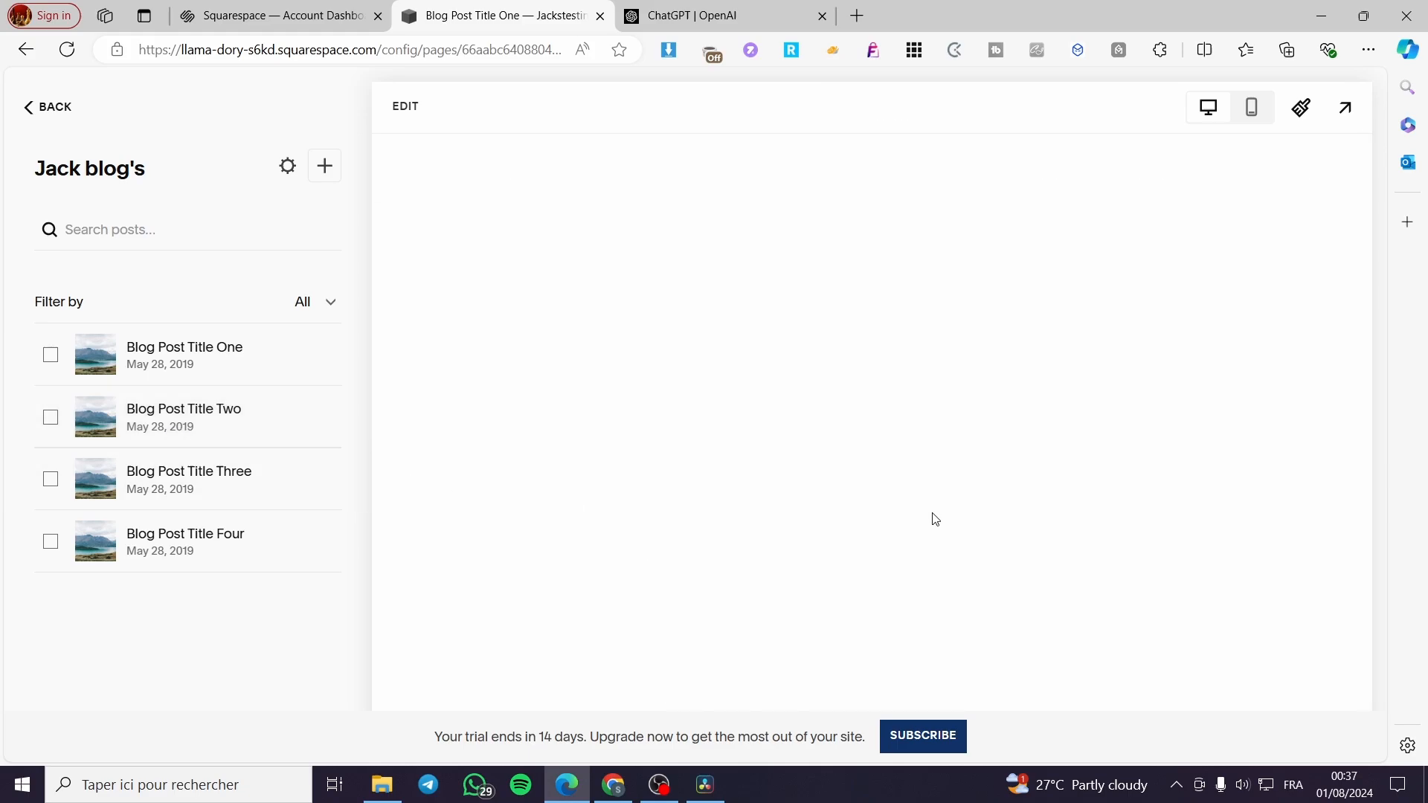
click(191, 550)
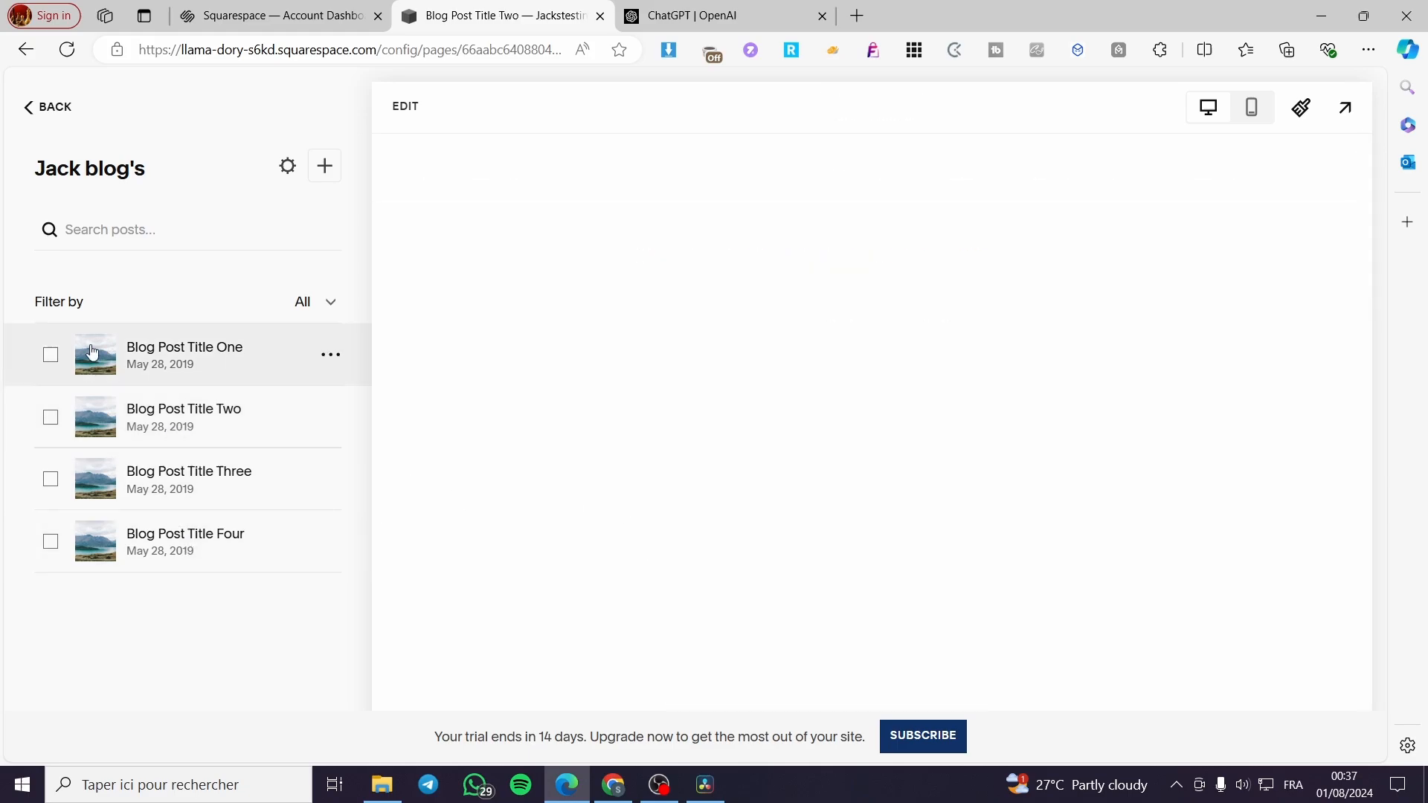
click(47, 113)
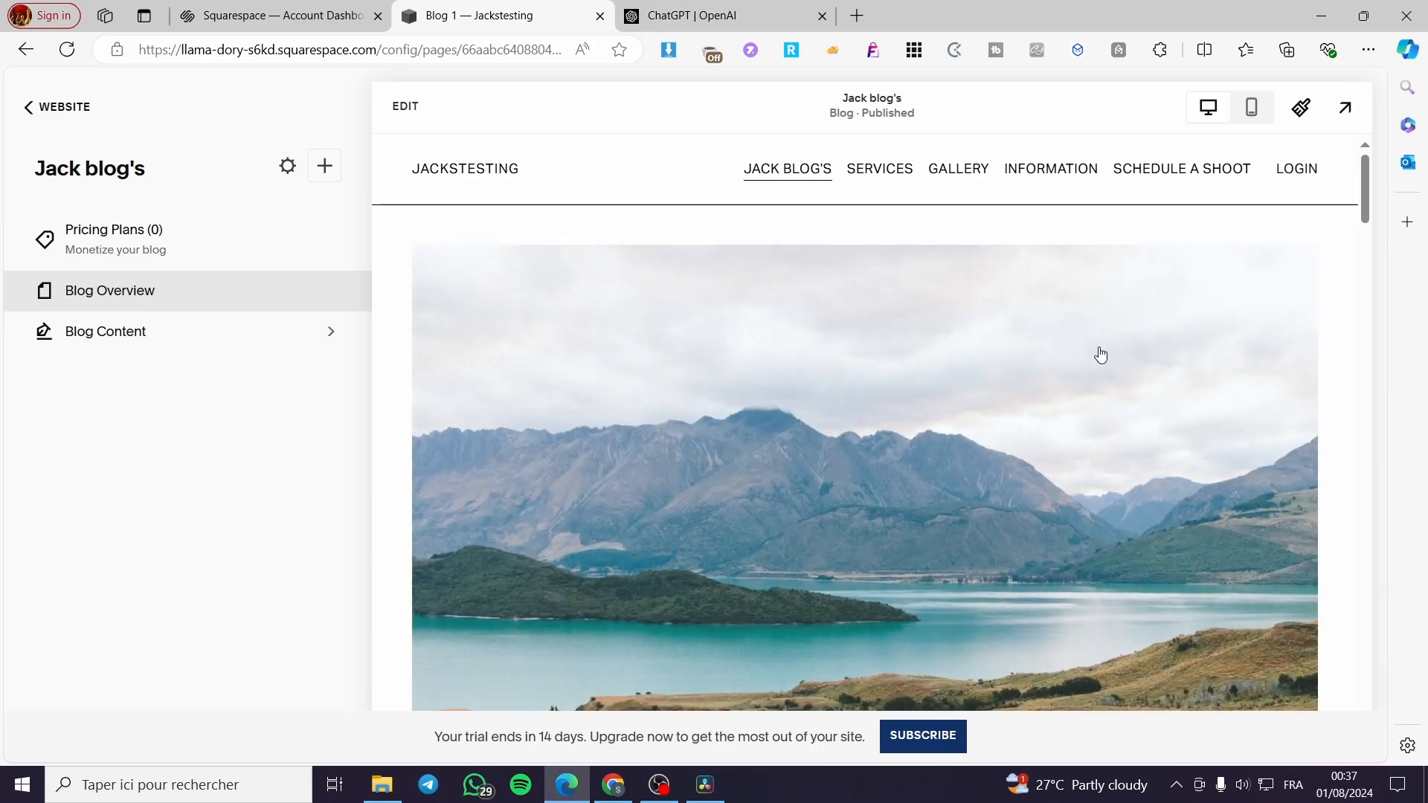
Look over the blog overview preview and its first sample post, and go back to the overview
scroll(1101, 355, down, 10)
drag(1366, 257, 1367, 163)
right_click(1043, 365)
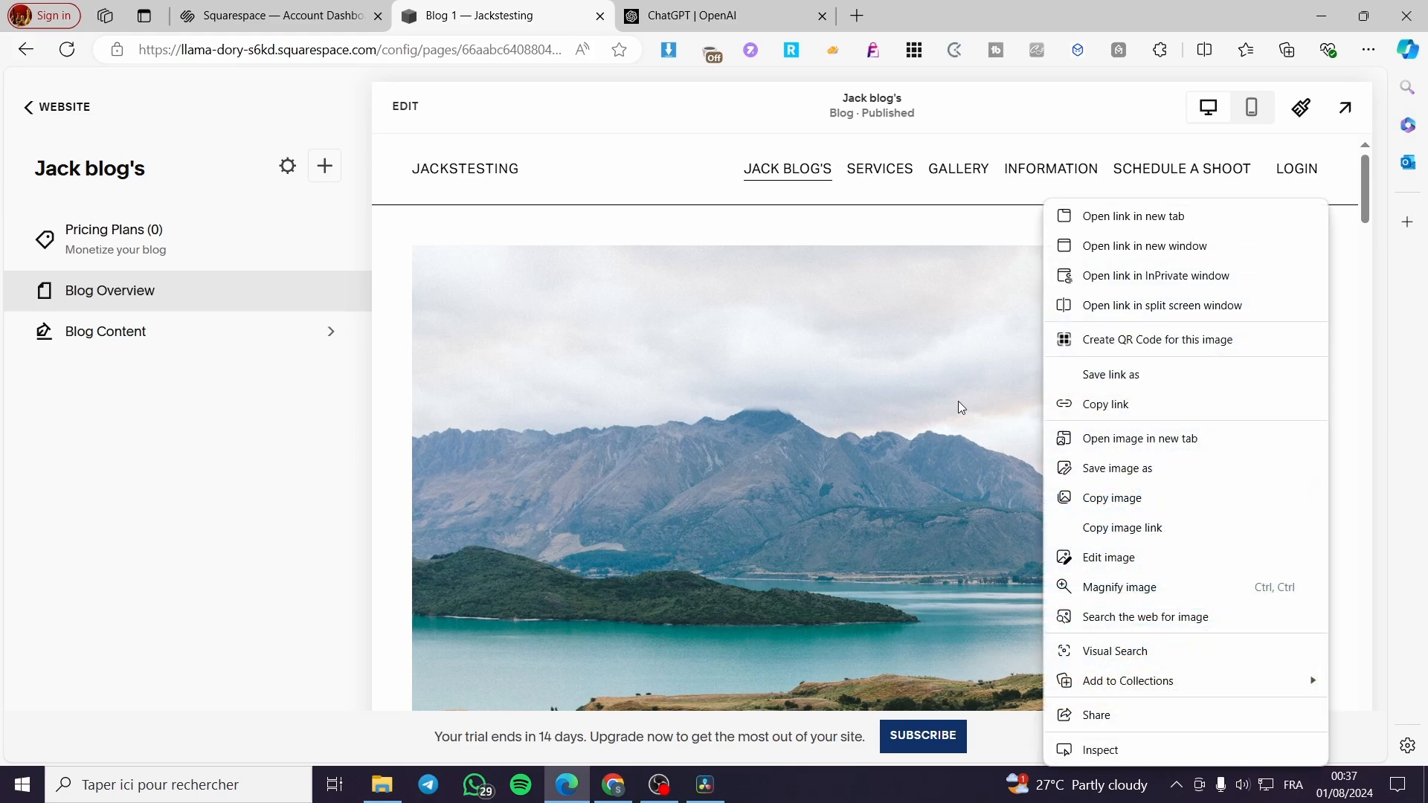
click(792, 209)
double_click(793, 211)
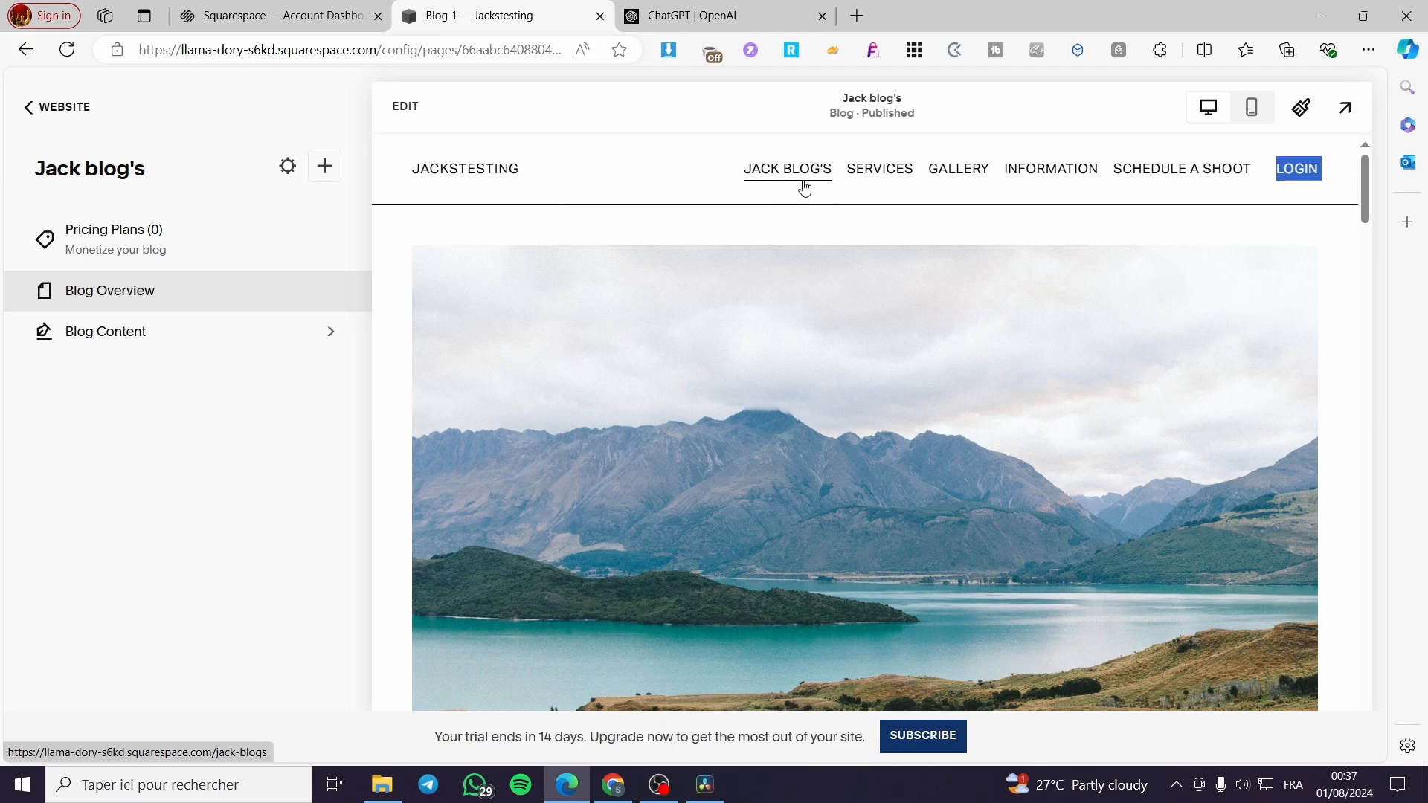
scroll(870, 351, down, 6)
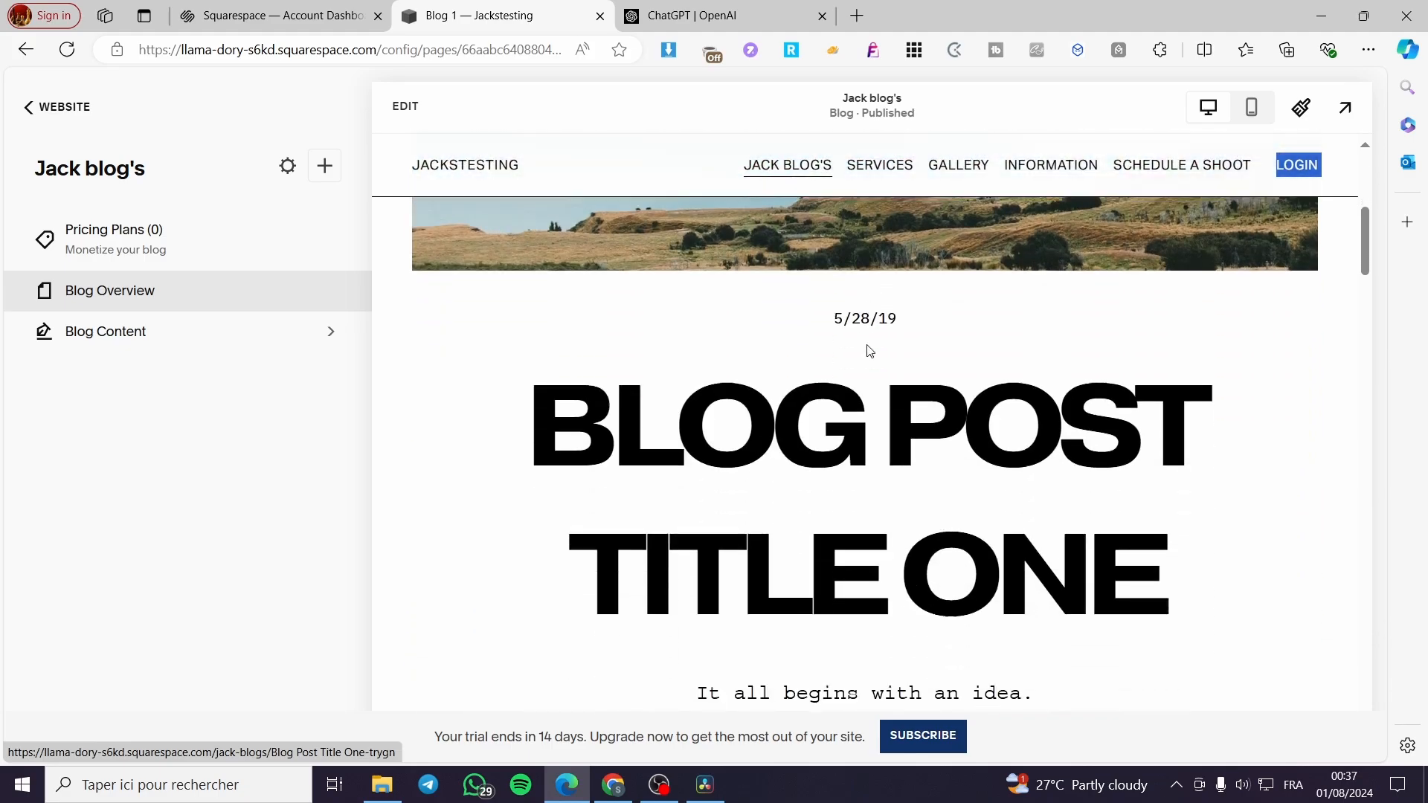
scroll(870, 351, down, 3)
click(988, 414)
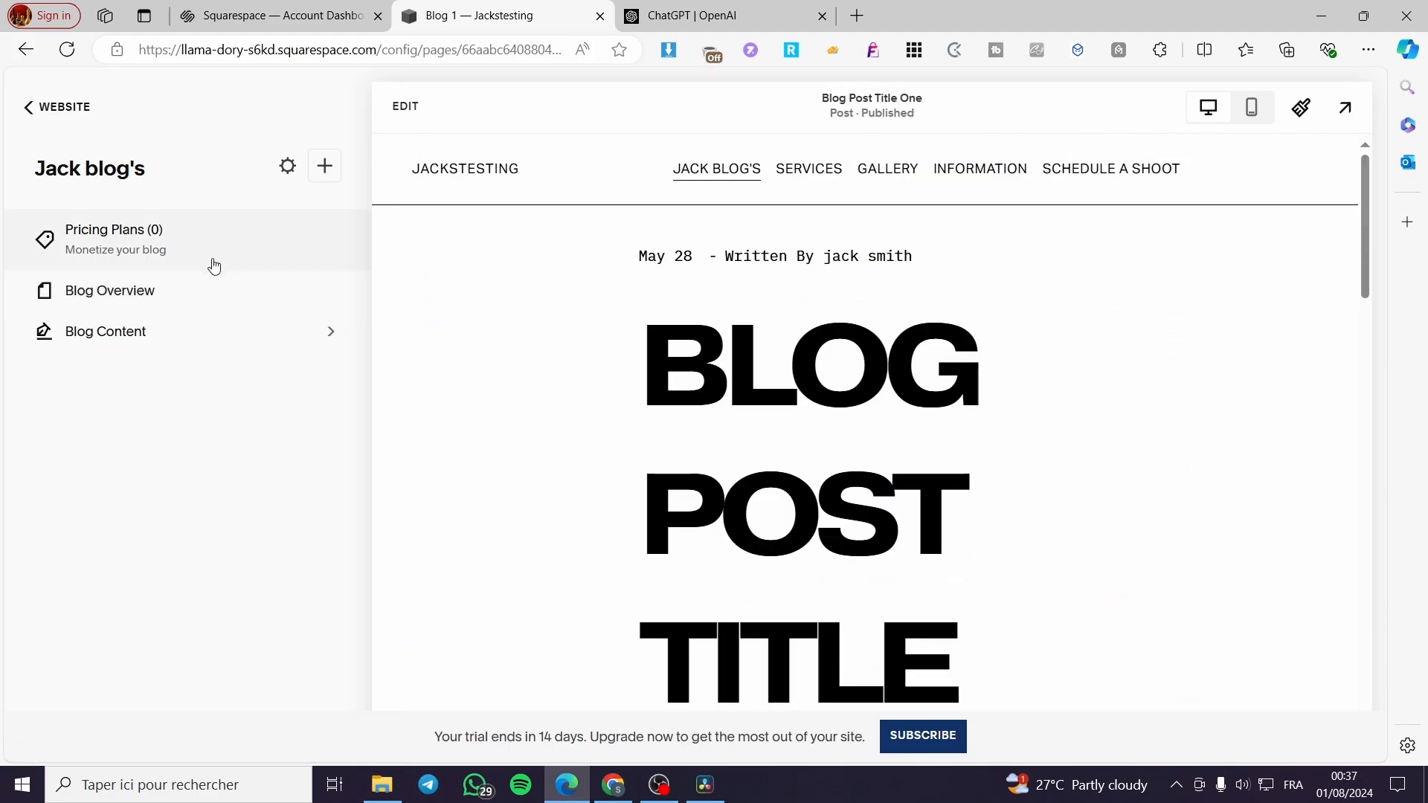
click(157, 293)
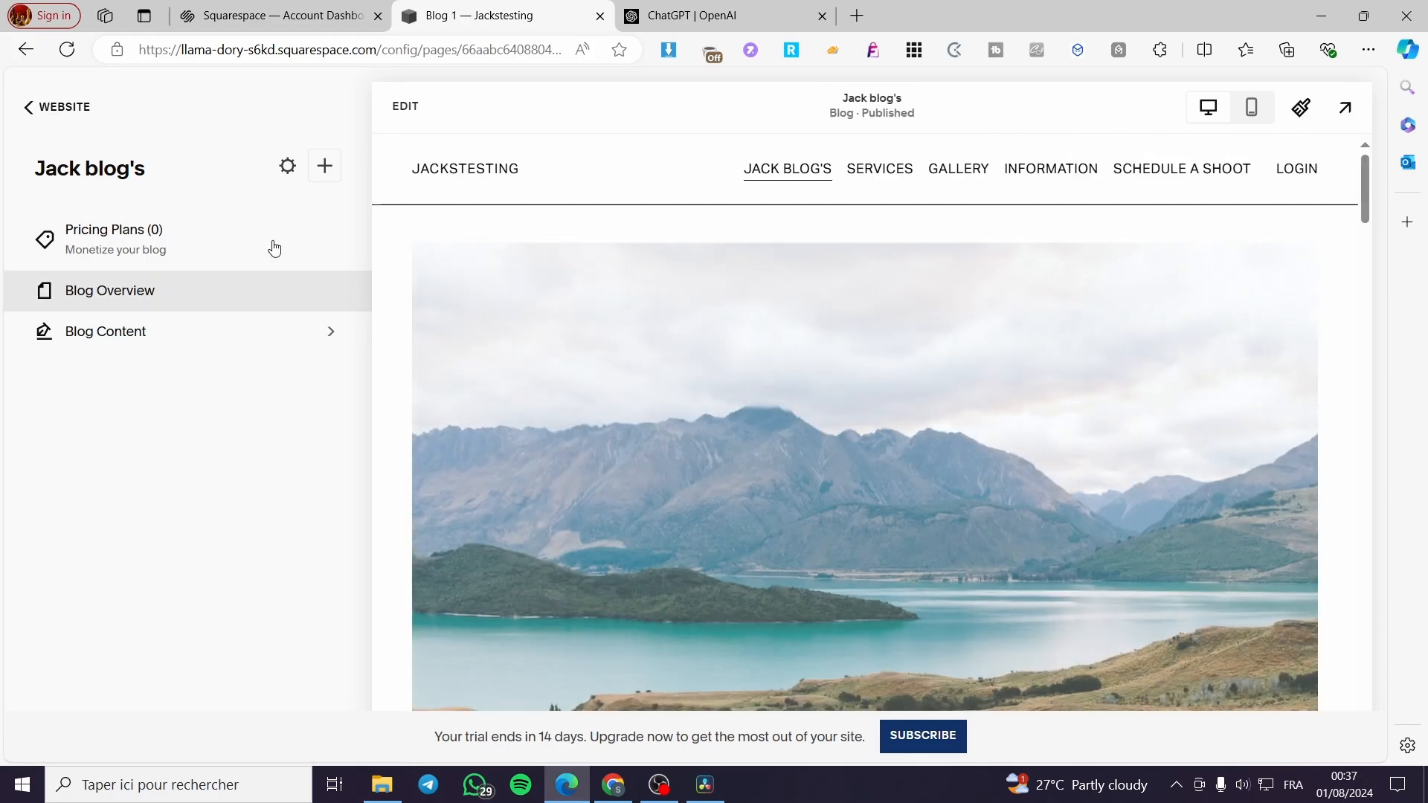
Open the blog overview page for editing and look over its layout
click(402, 107)
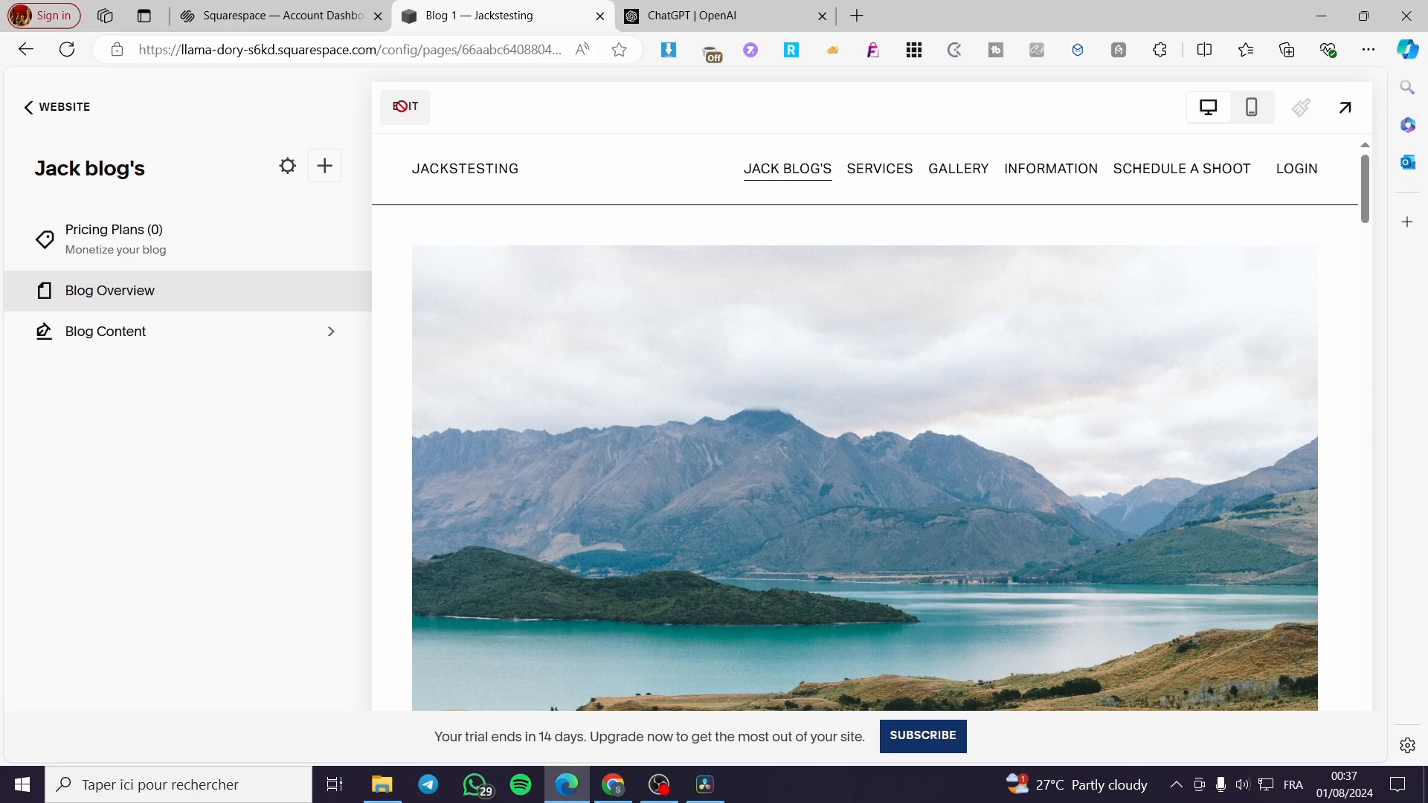
scroll(1175, 394, down, 5)
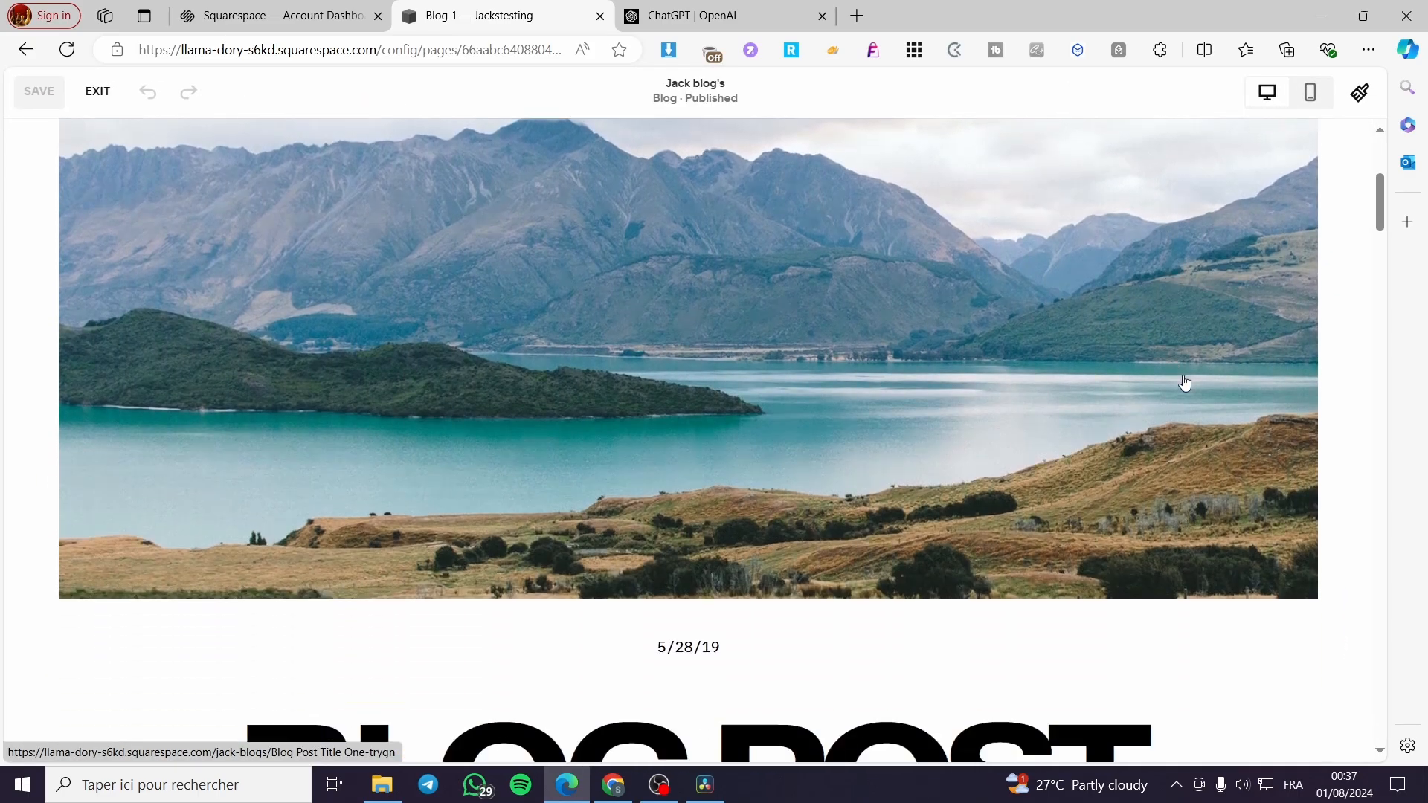
scroll(1183, 390, down, 3)
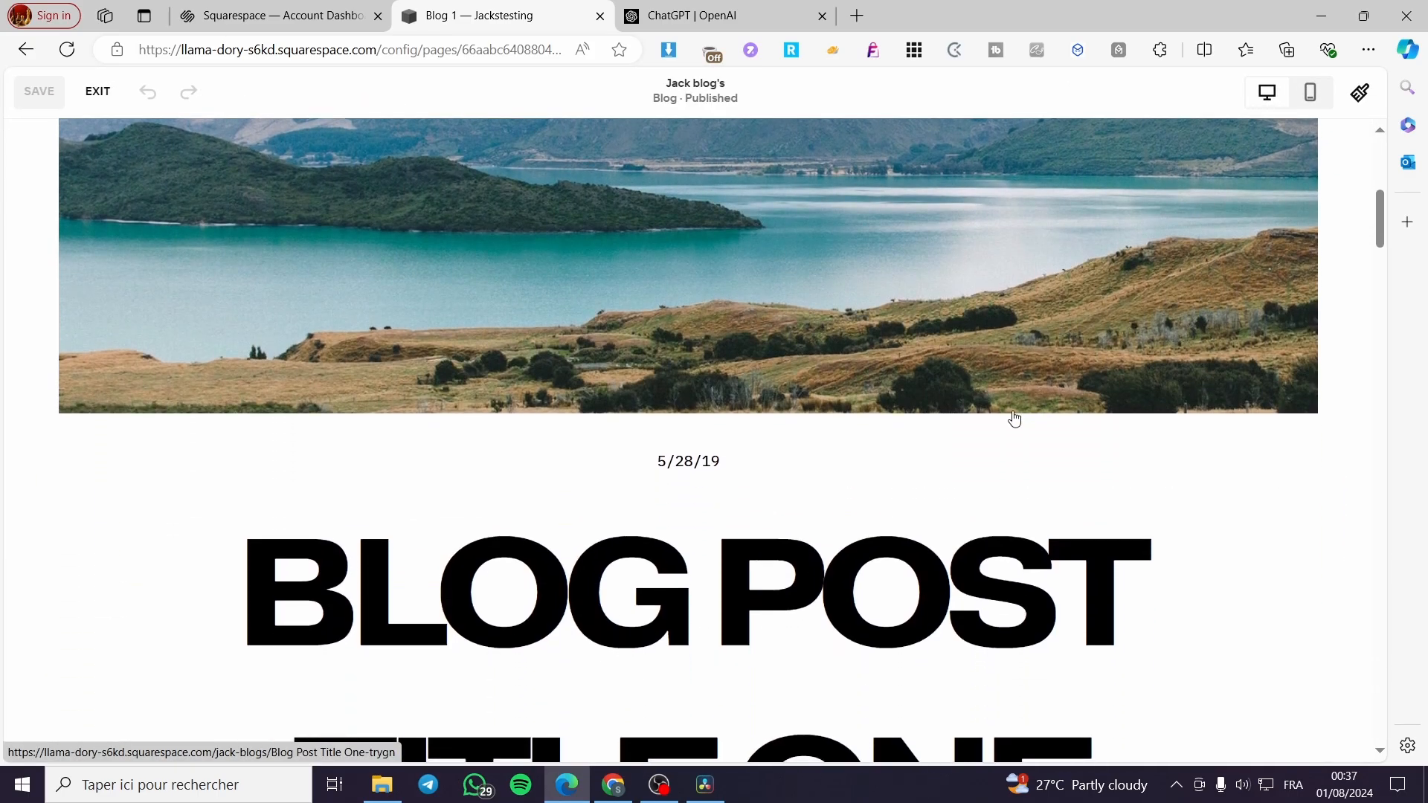
scroll(1002, 416, up, 8)
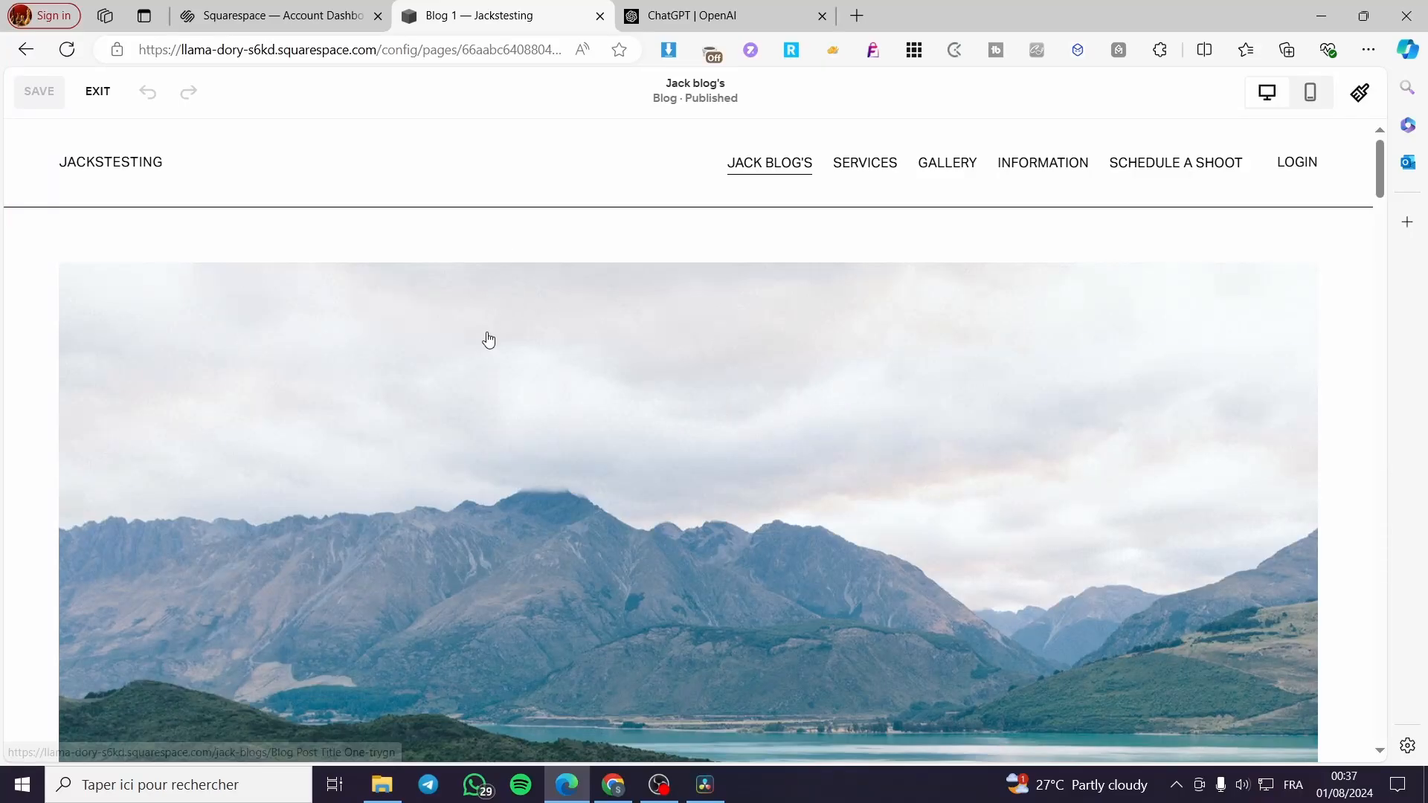
scroll(520, 445, down, 8)
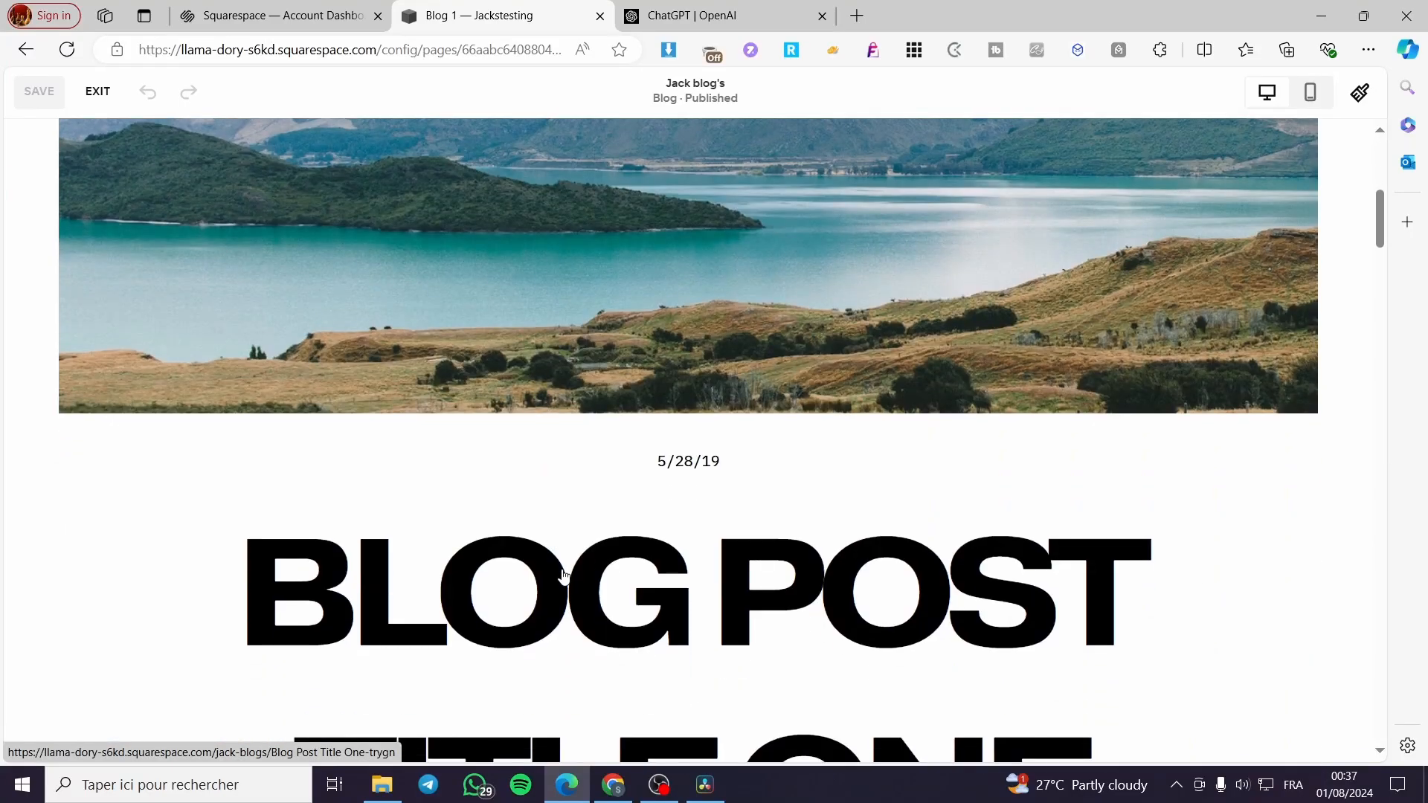
scroll(554, 580, up, 8)
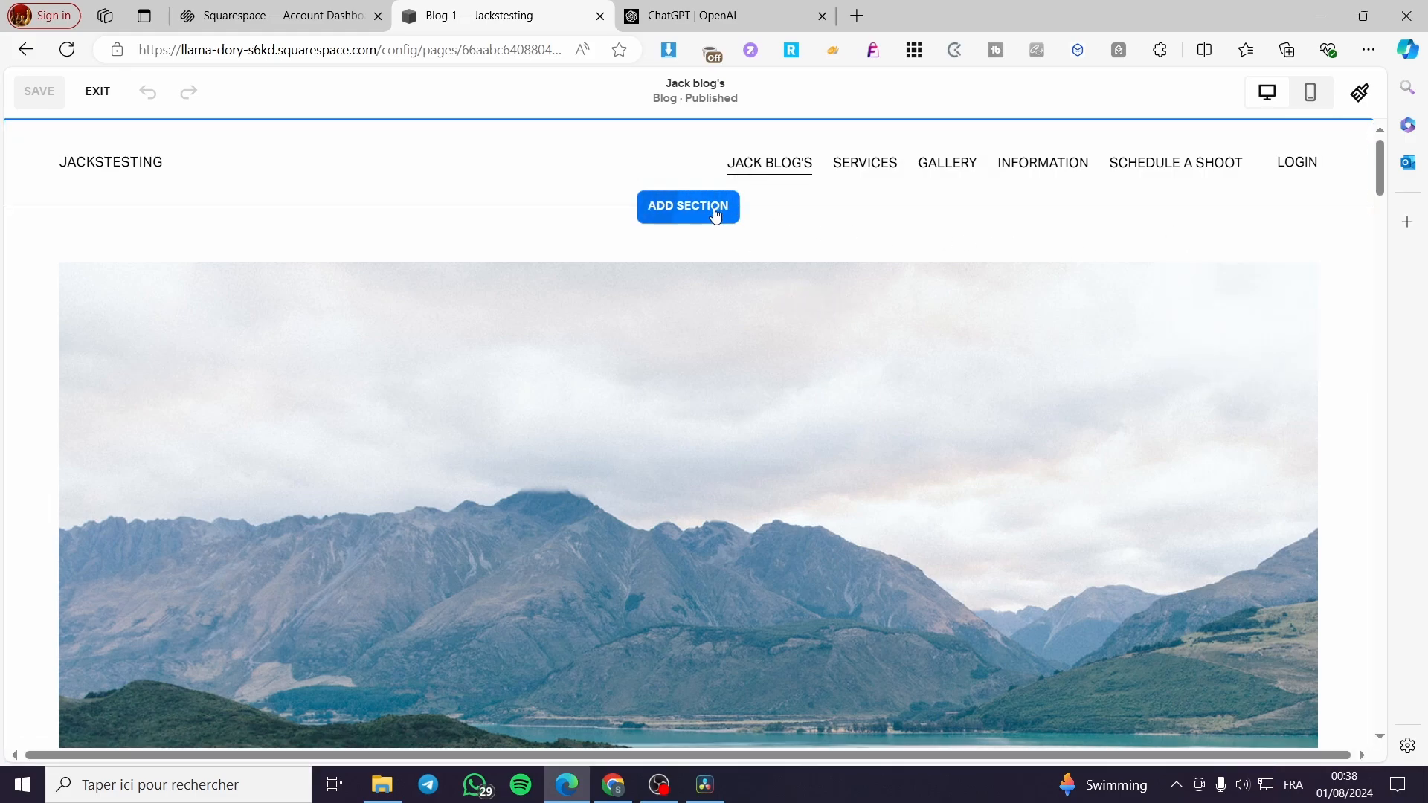
Add a blank section above the blog posts and insert a text block in it reading "Welcome to my Blog"
click(712, 212)
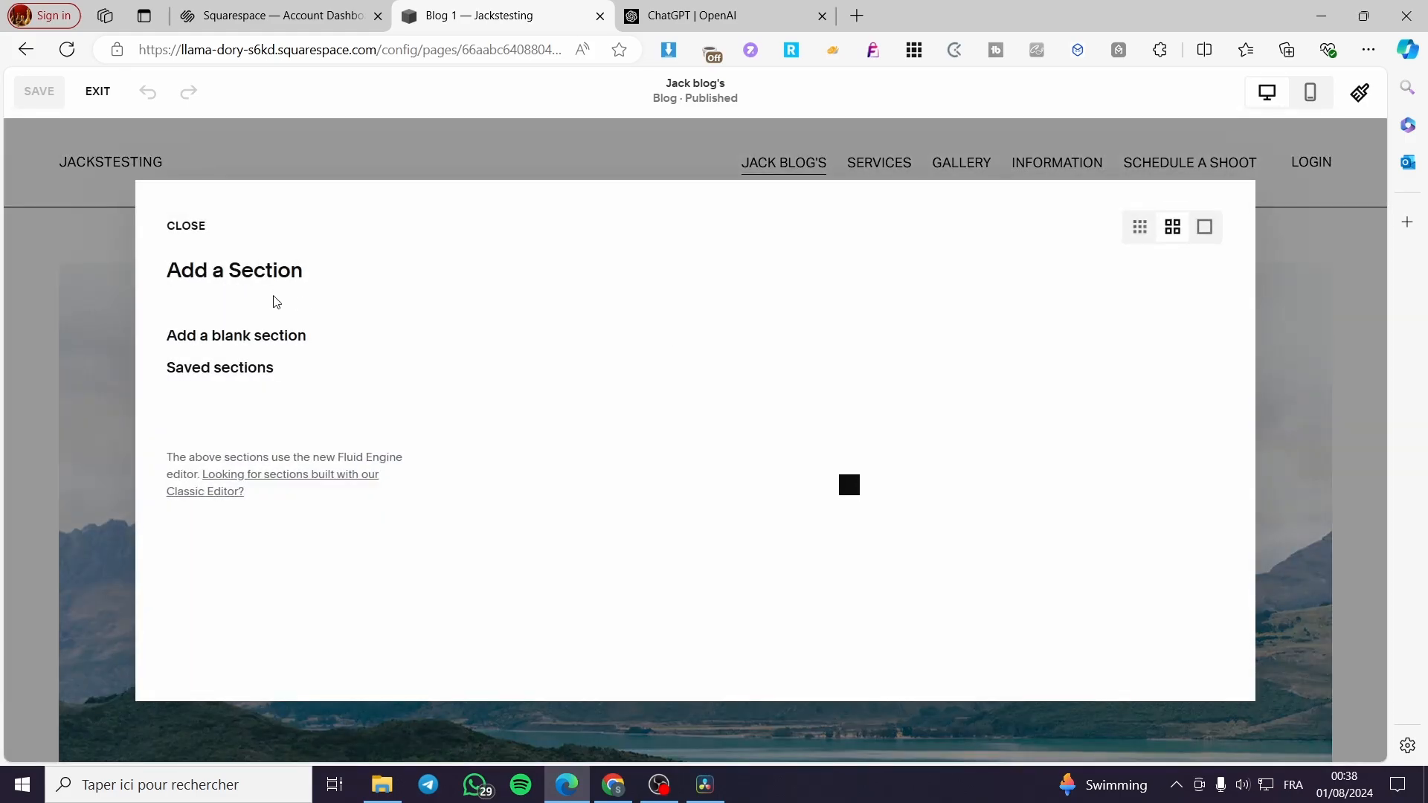
click(235, 346)
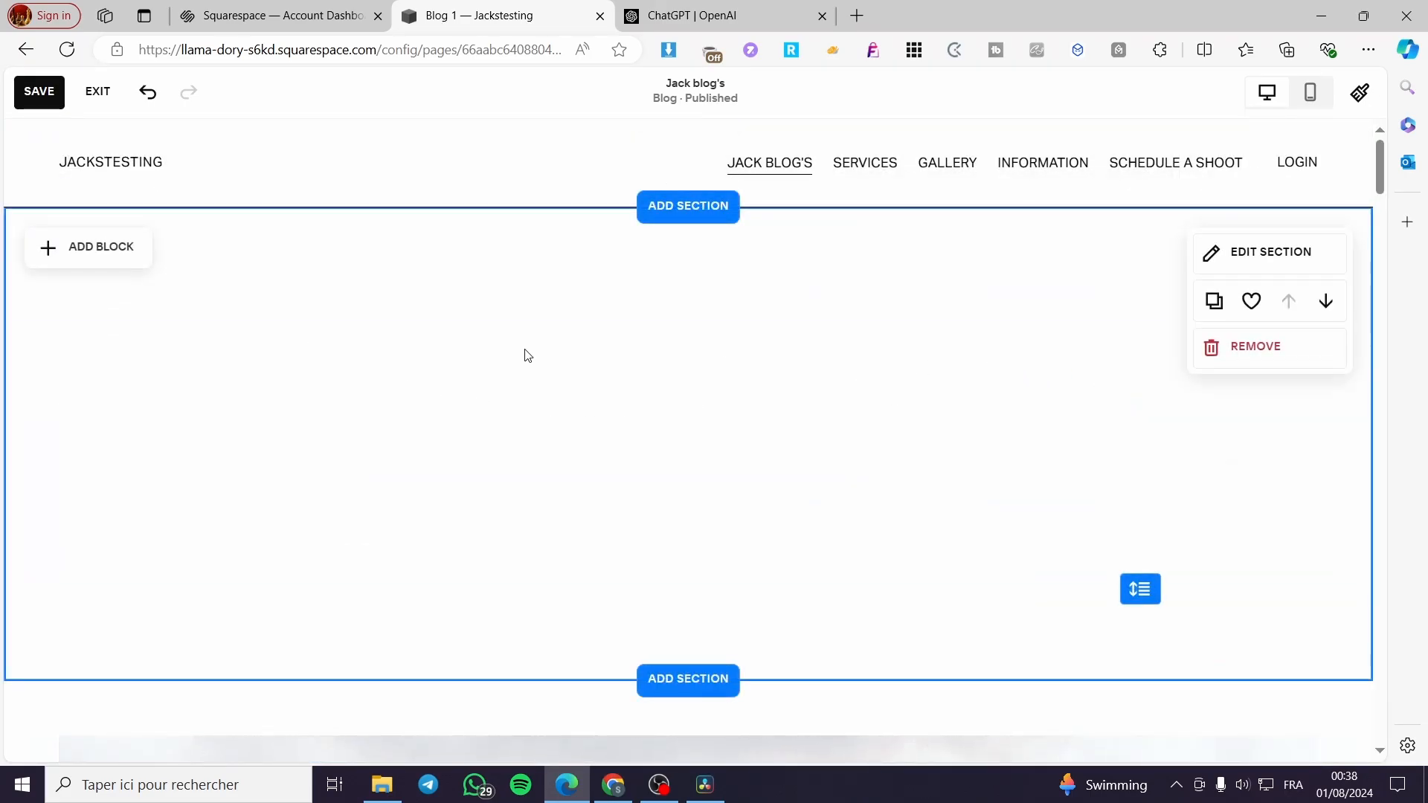
click(115, 246)
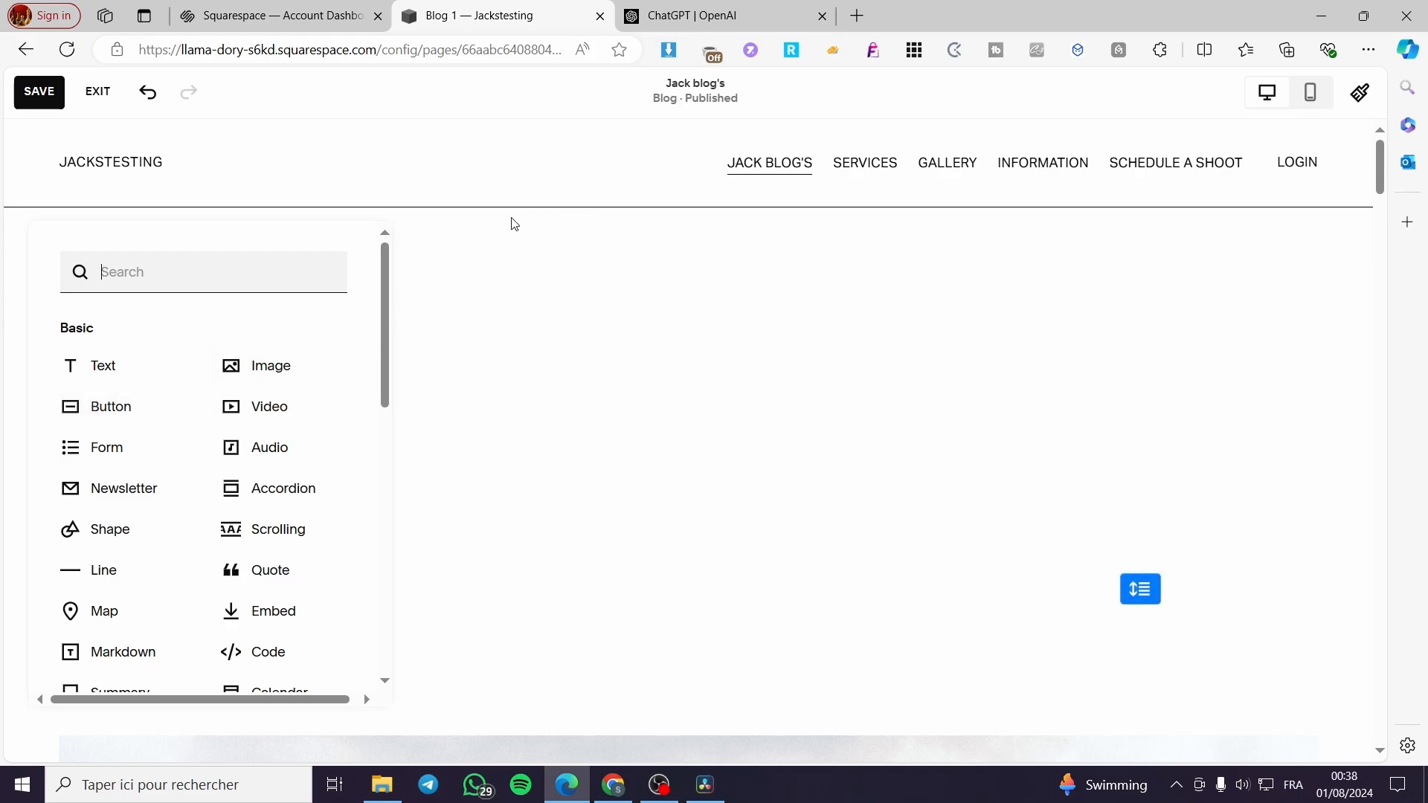
click(93, 361)
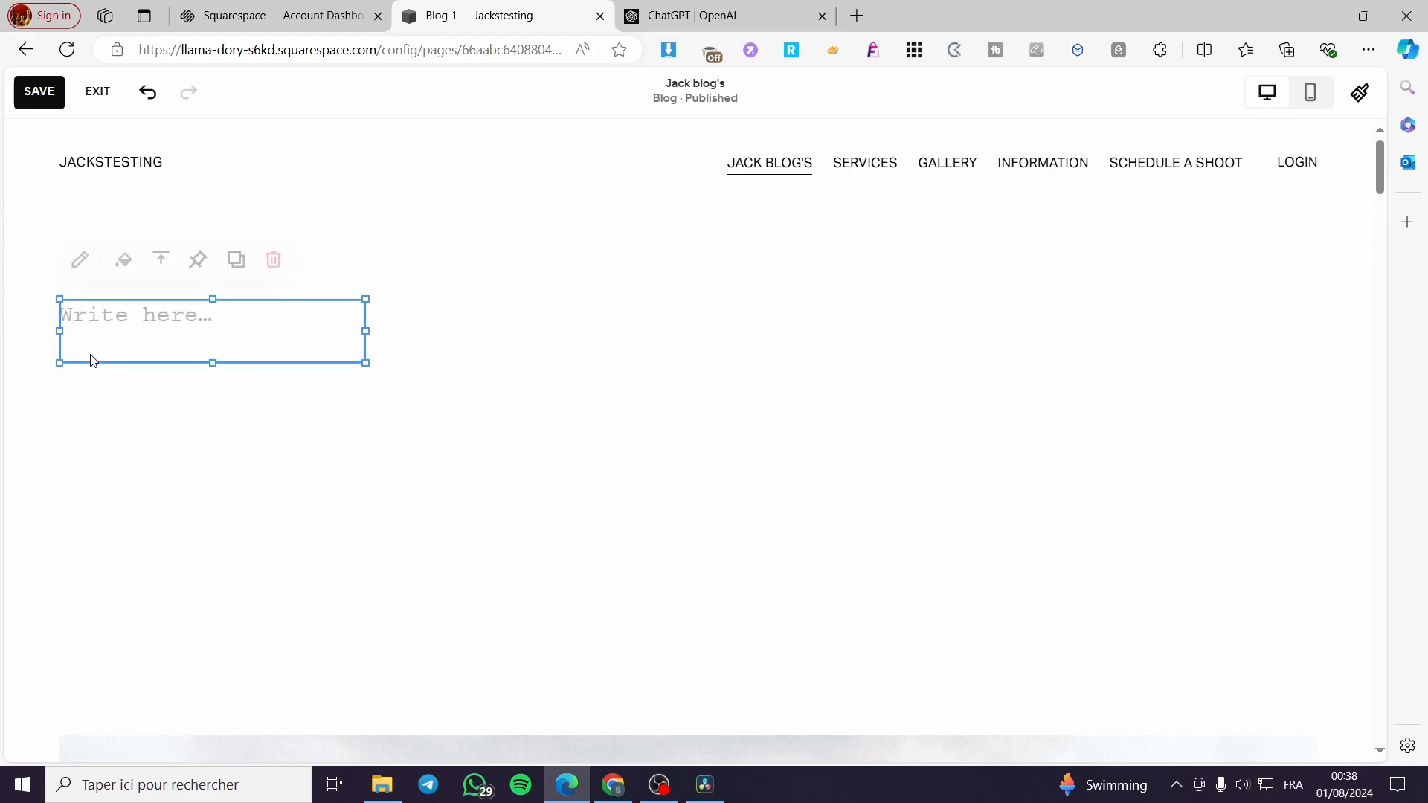
click(211, 336)
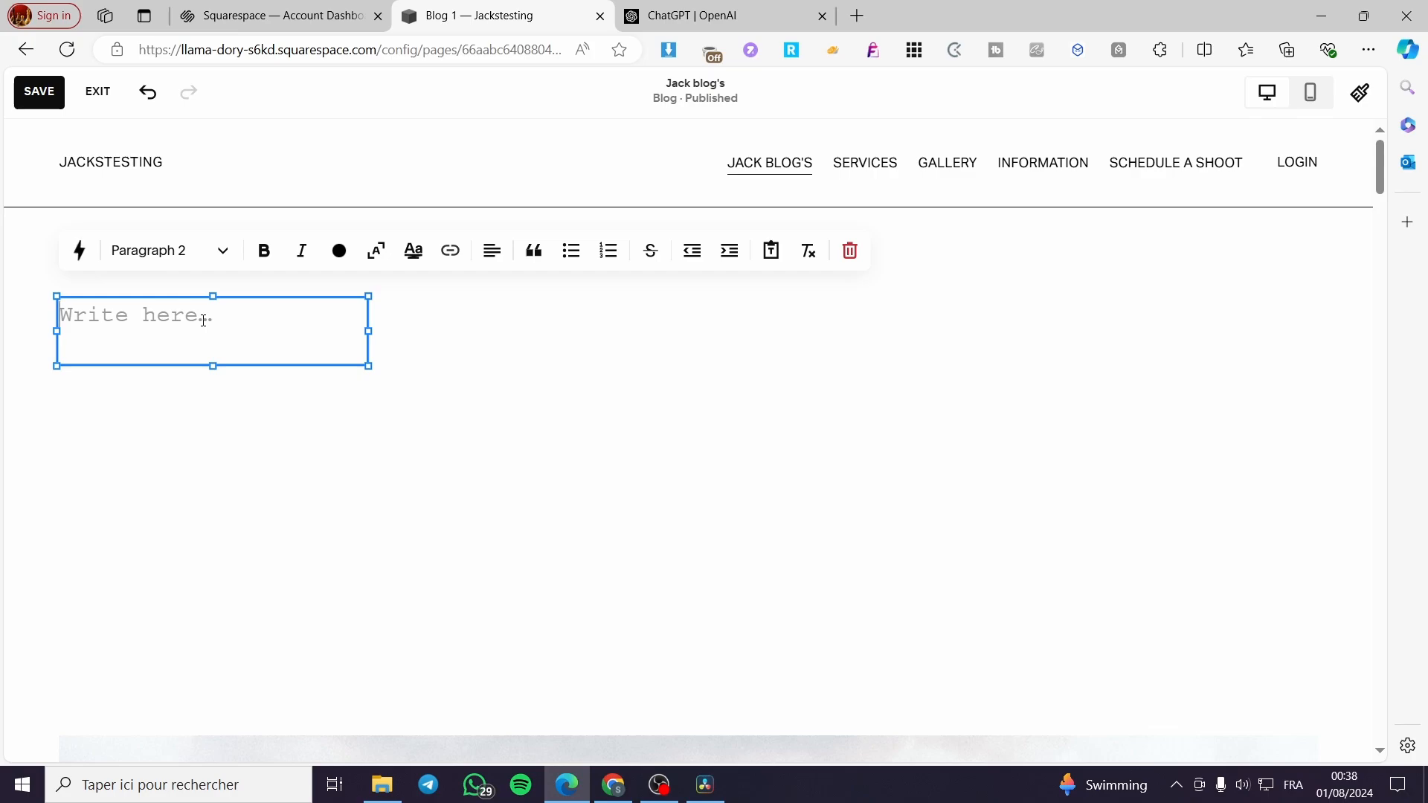
text(Wel)
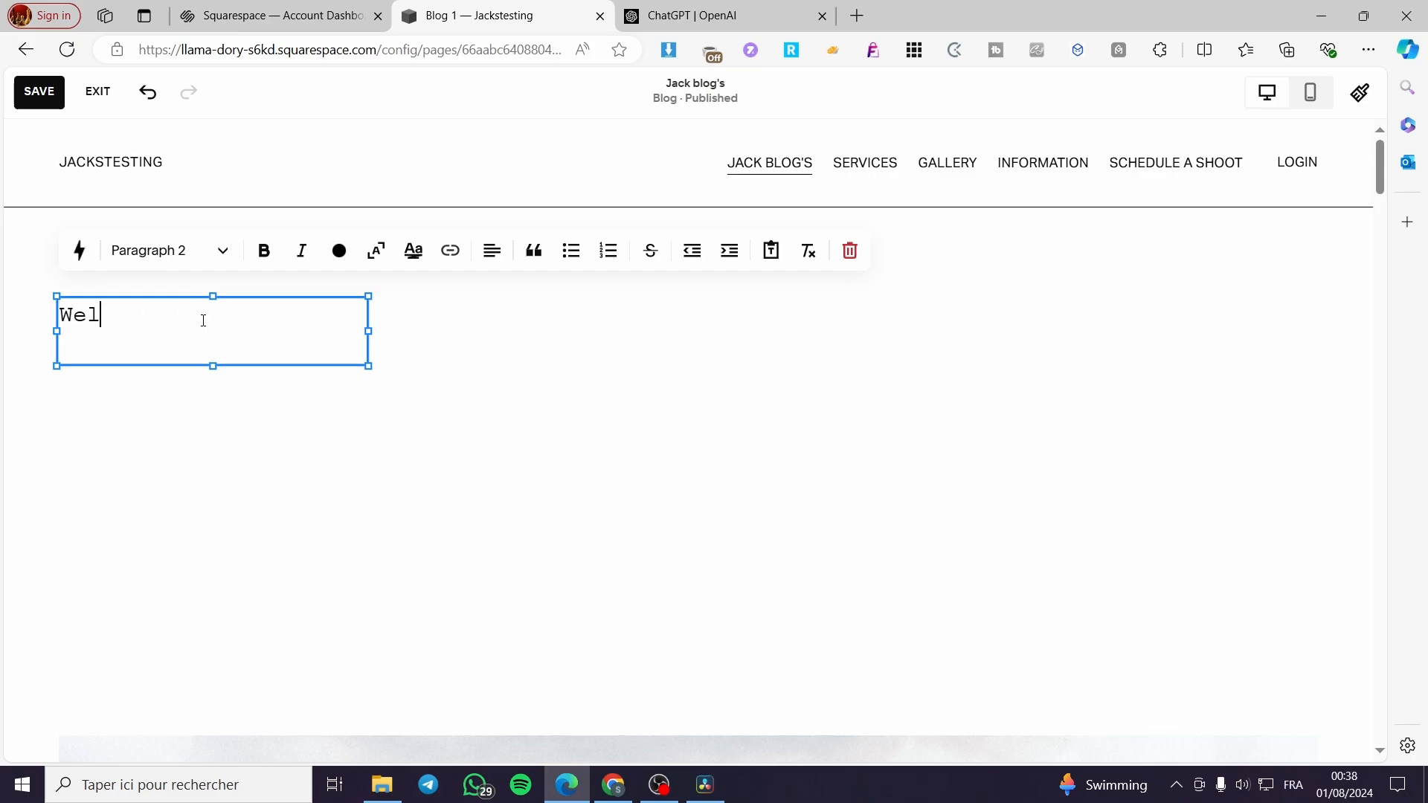
text(cop)
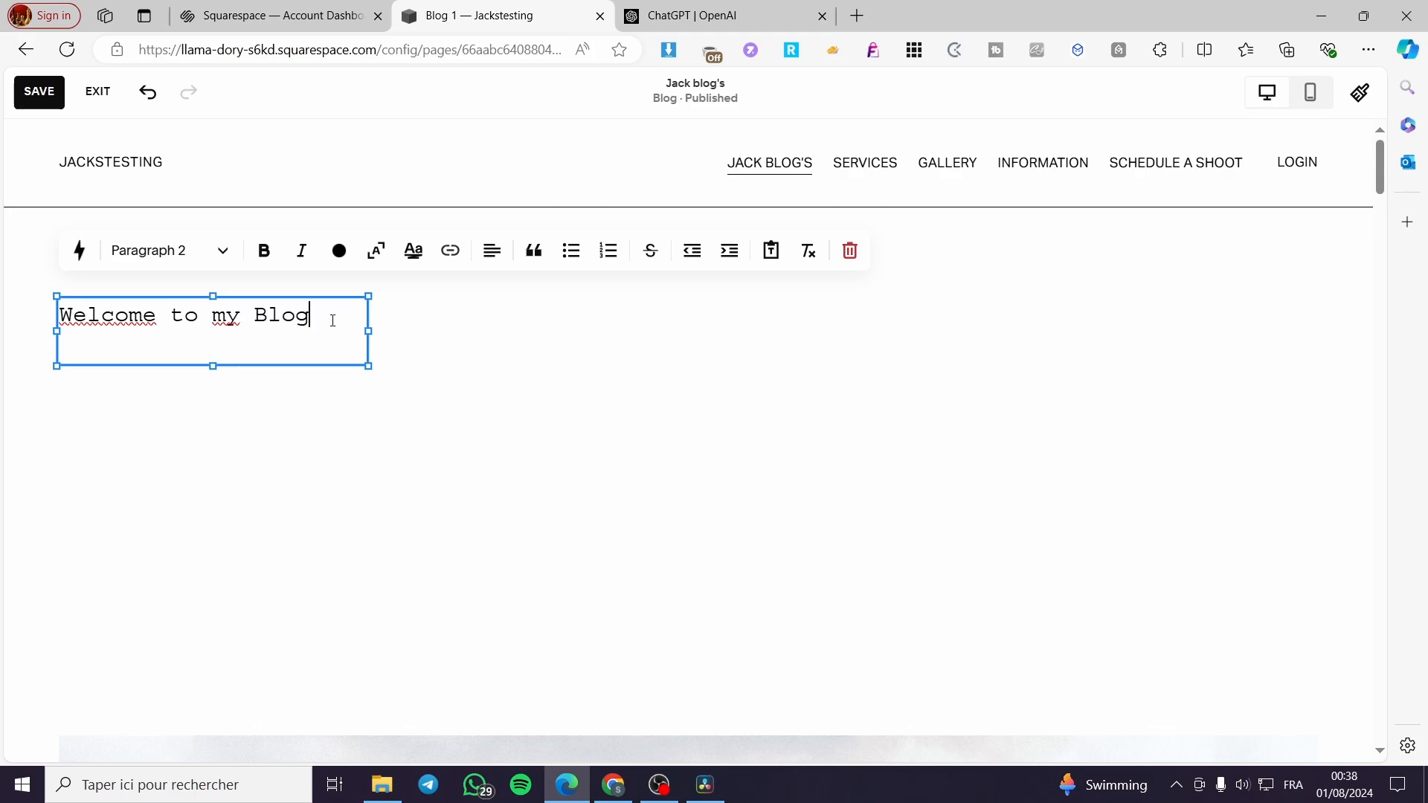
Format the whole welcome text as Heading 1 and widen its block across most of the section
key(shift+Left)
key(shift+Left)
key(shift+Left)
key(shift+Left)
key(shift+Left)
key(shift+Left)
key(shift+Left)
key(shift+Left)
key(shift+Left)
key(shift+Left)
key(shift+Left)
key(shift+Left)
key(shift+Left)
key(shift+Left)
key(shift+Left)
key(shift+Left)
key(shift+Left)
key(shift+Left)
click(223, 251)
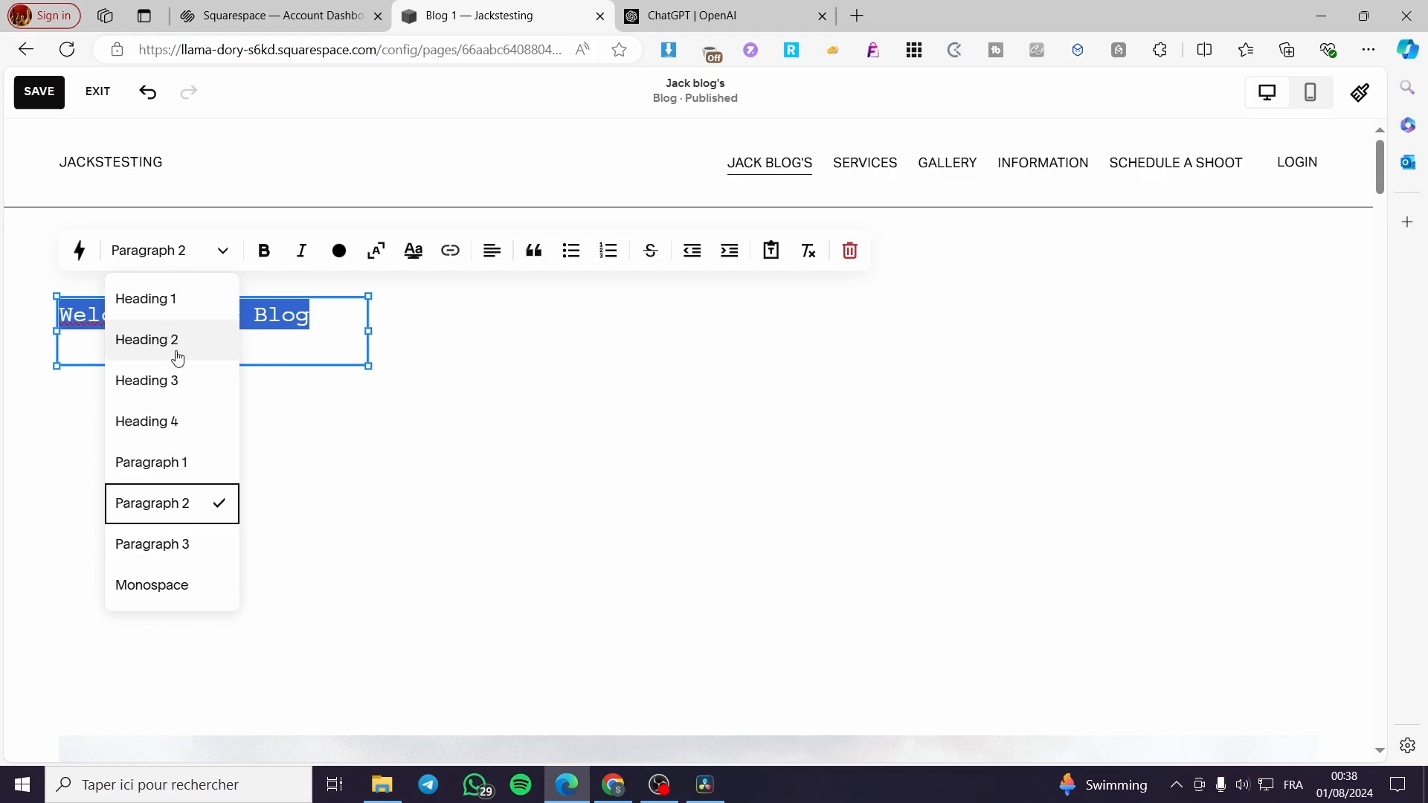
click(177, 296)
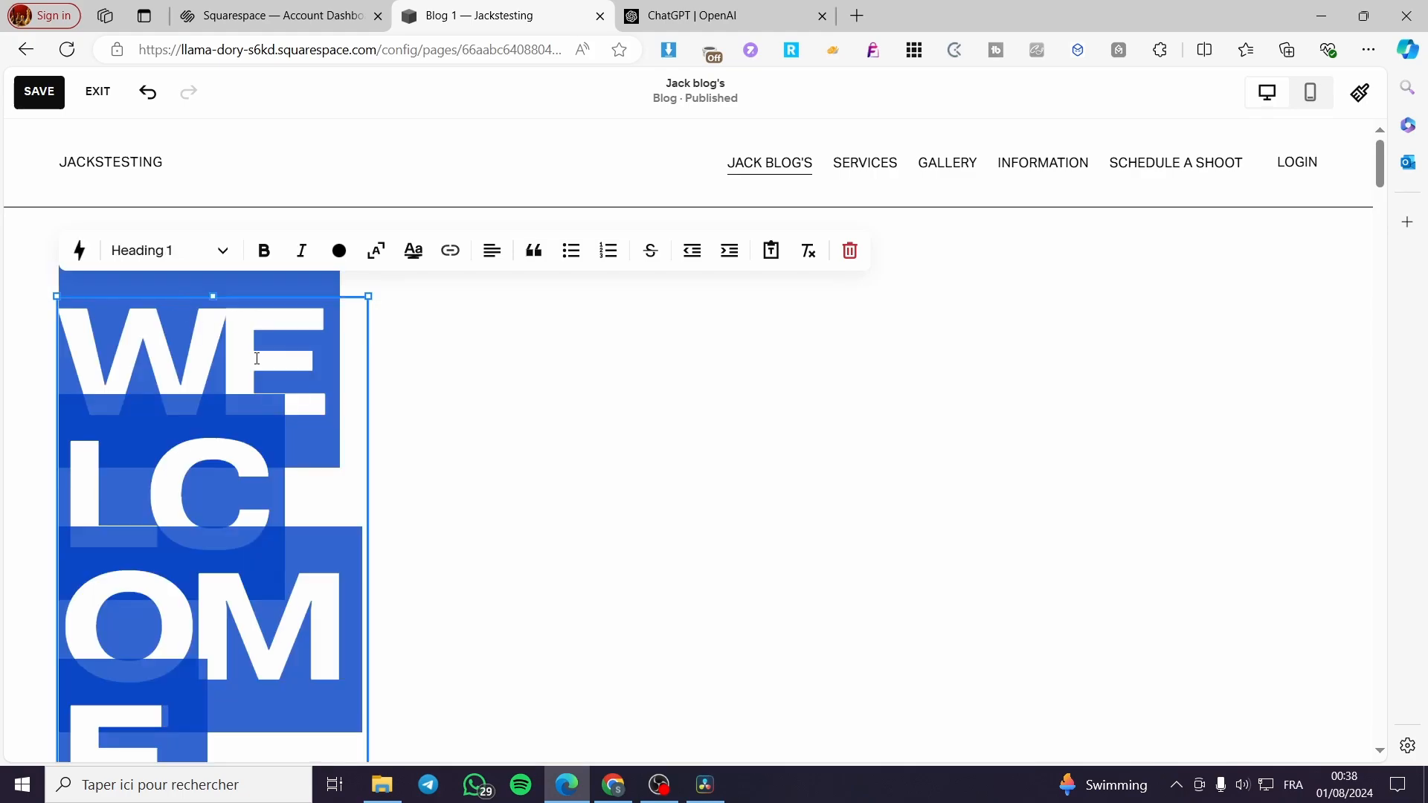
scroll(378, 656, down, 5)
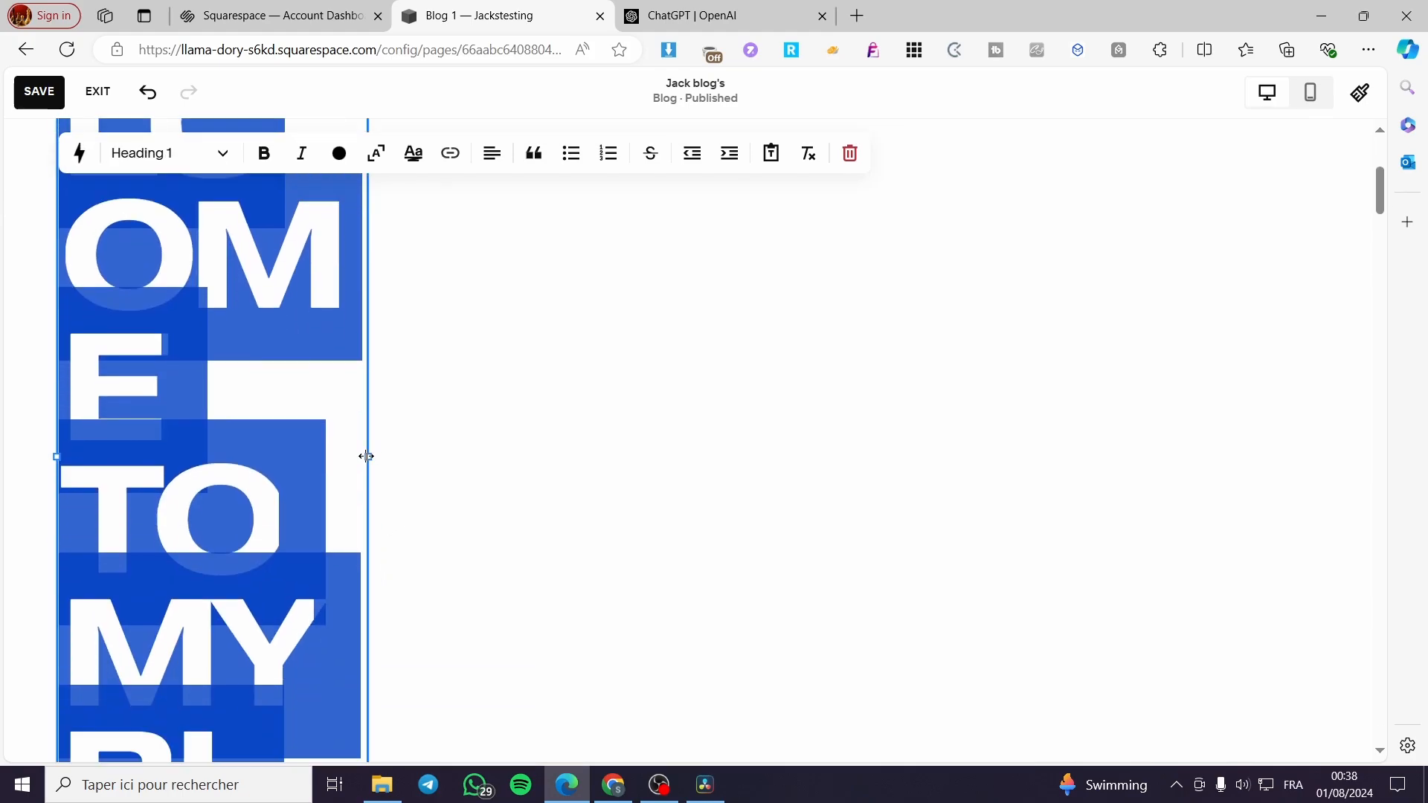
drag(365, 456, 1145, 409)
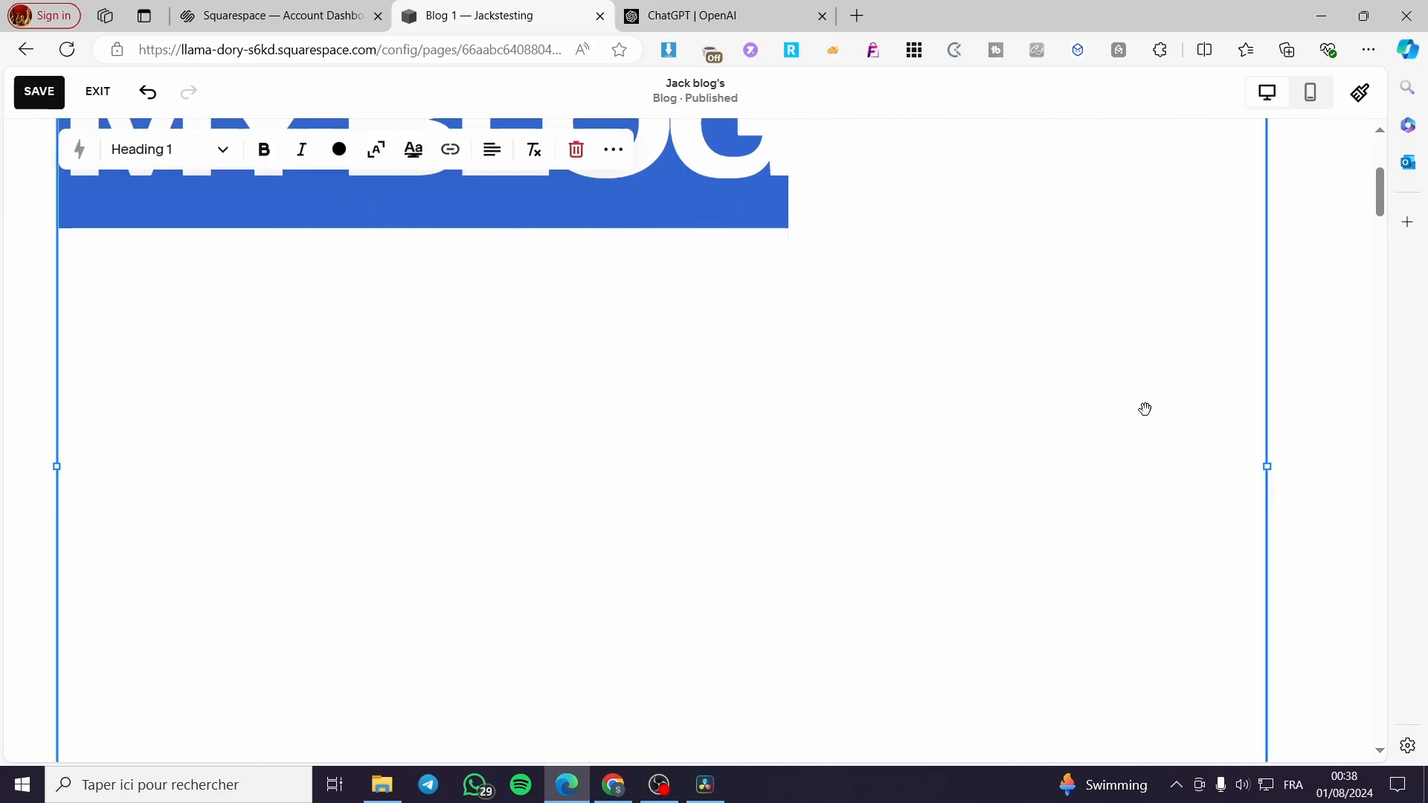
scroll(809, 437, up, 5)
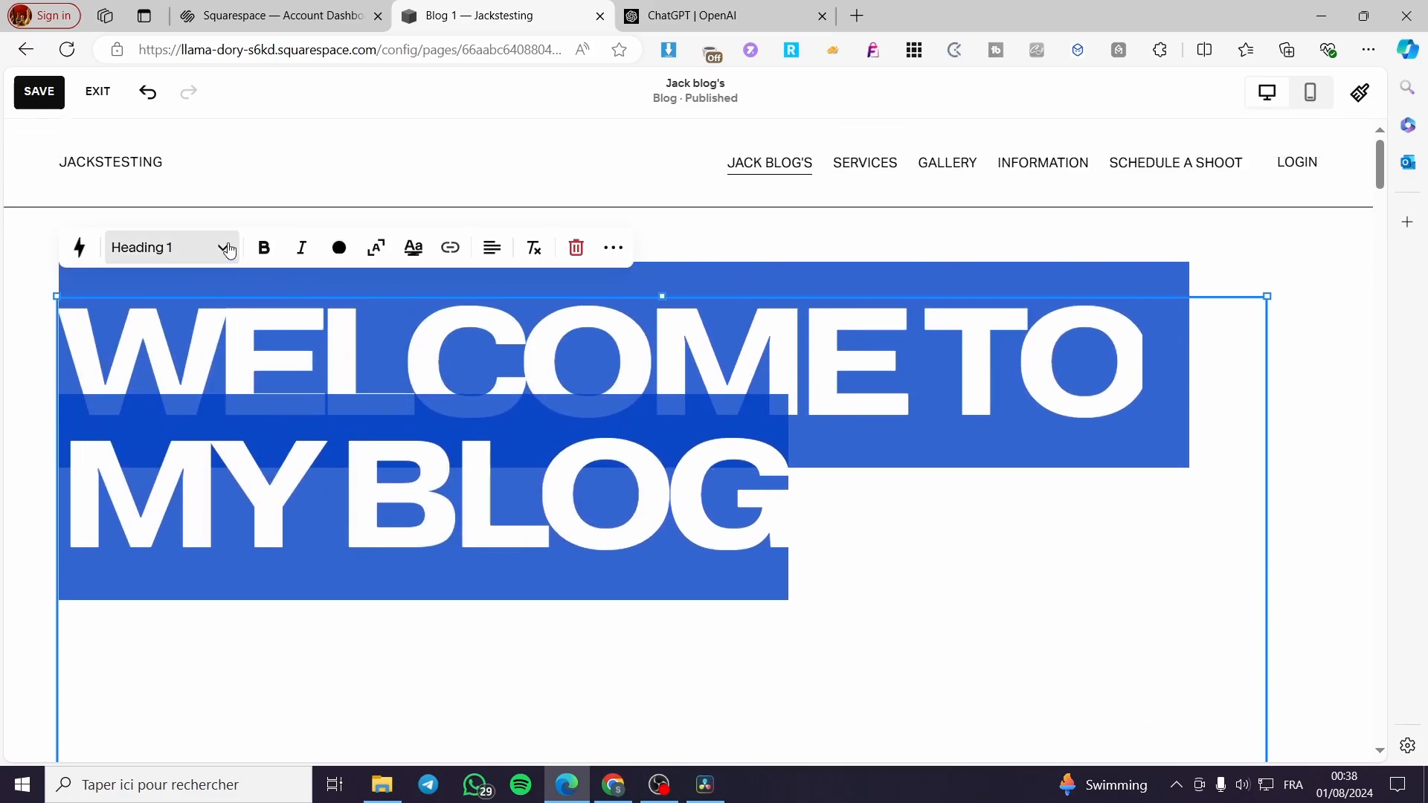
Try Heading 3 on the welcome text and settle on Heading 2
click(171, 248)
click(182, 383)
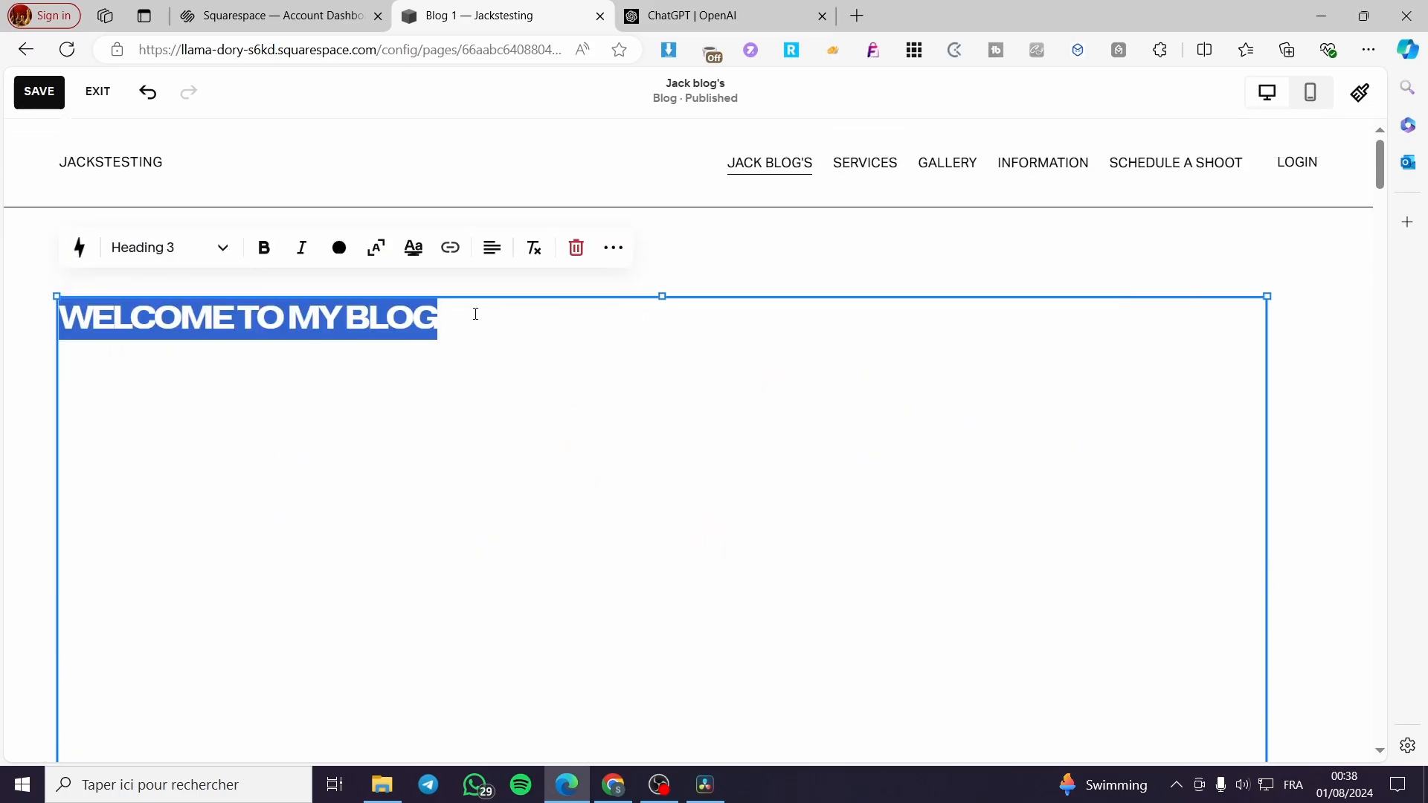
click(222, 250)
click(202, 334)
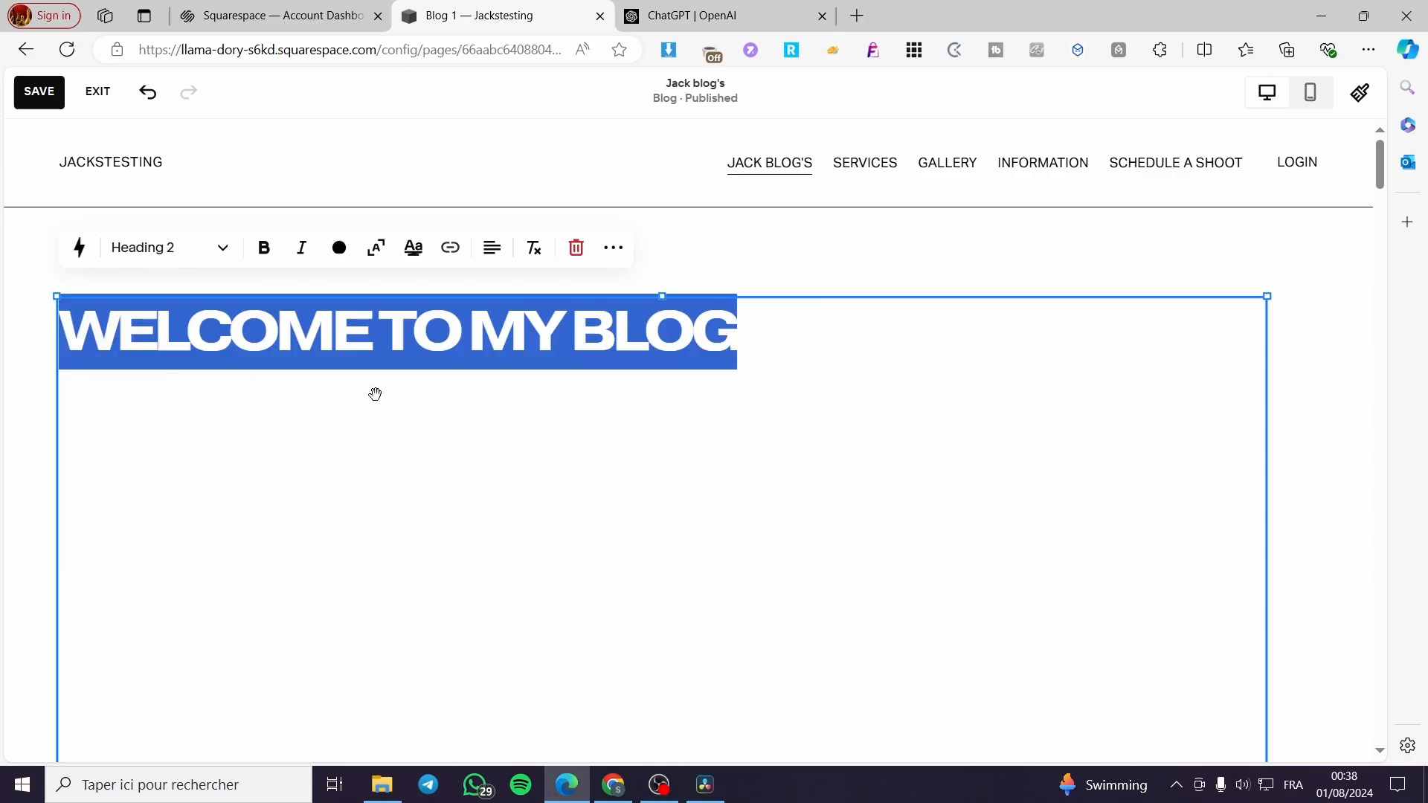
Move the welcome text block two grid columns to the right and narrow it to slightly wider than its heading
click(552, 421)
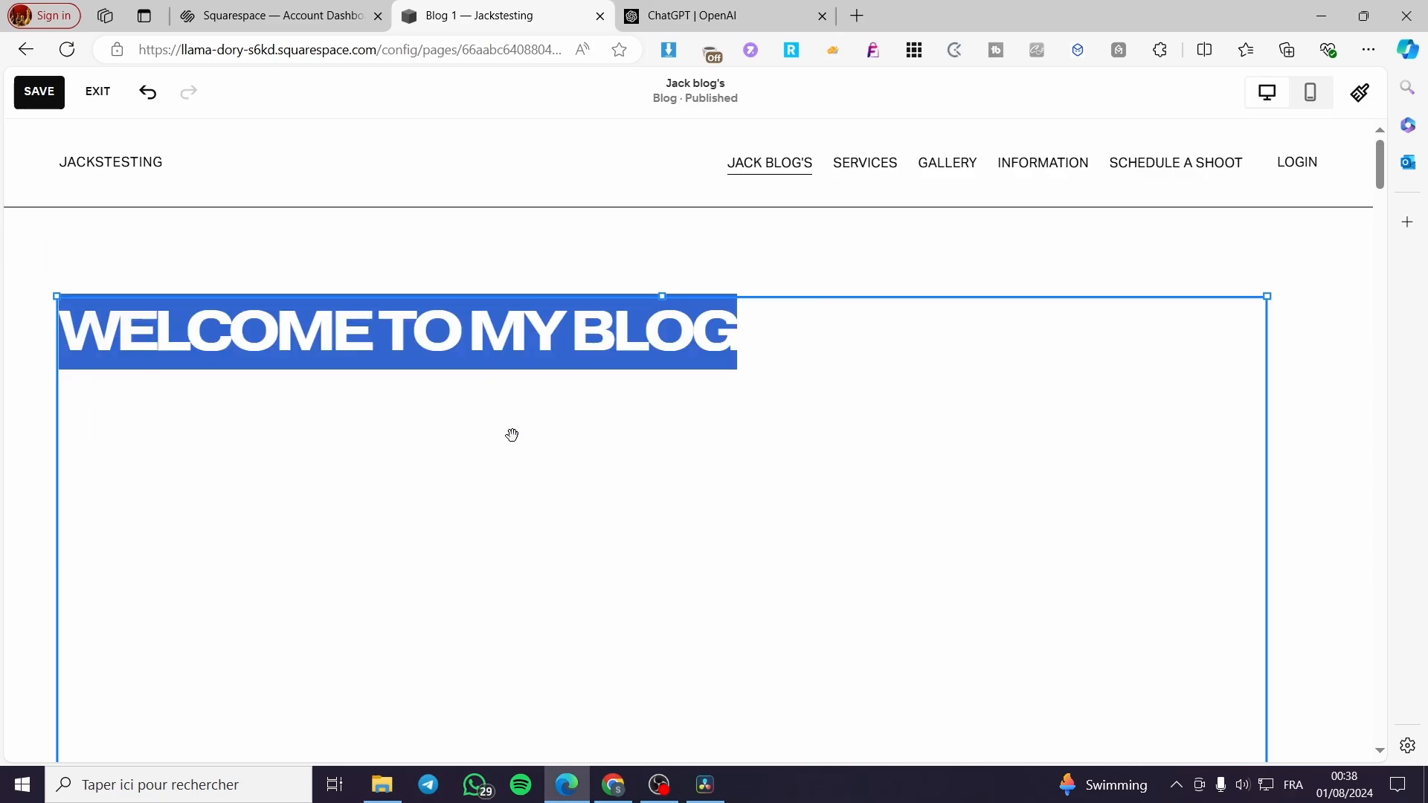
click(569, 264)
drag(517, 338, 624, 343)
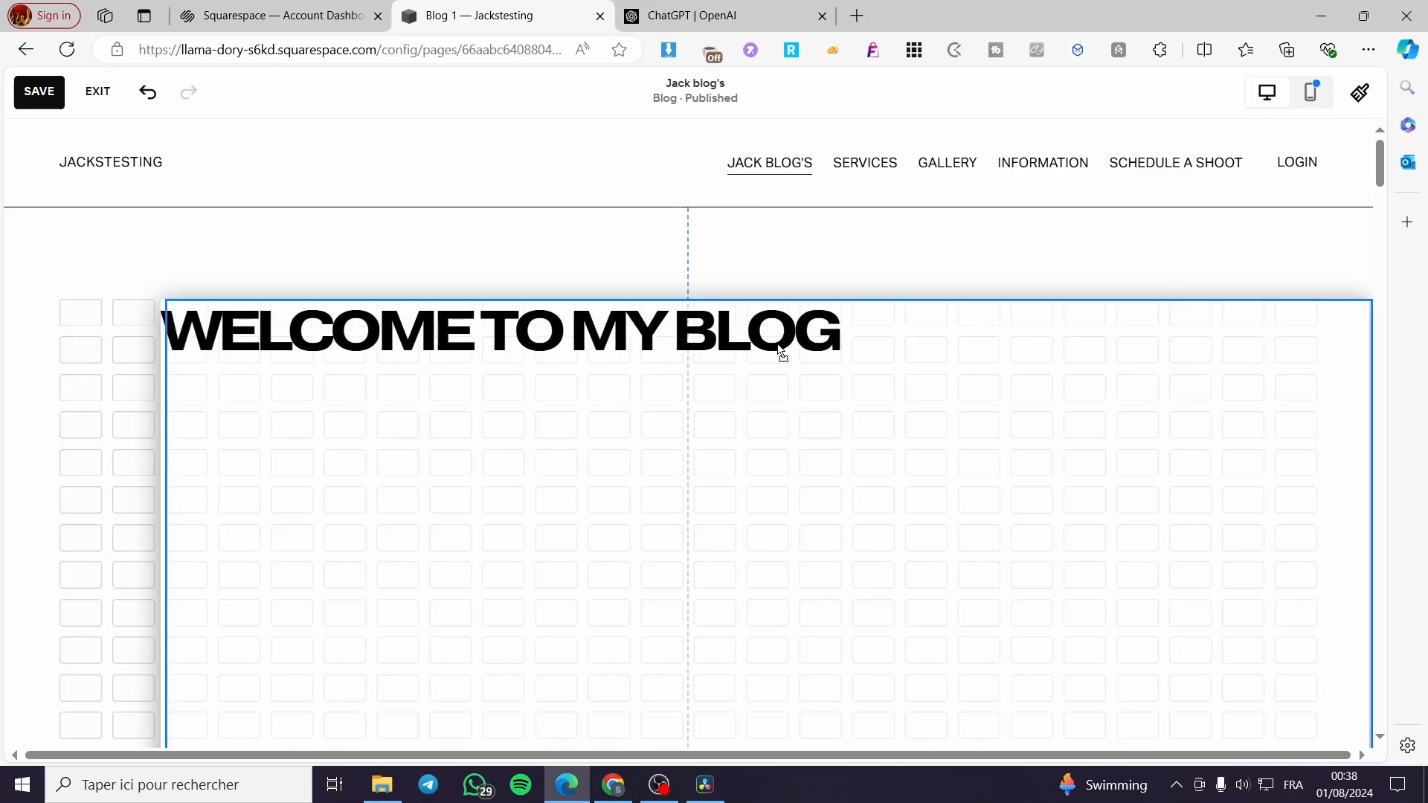
drag(783, 354, 786, 356)
scroll(1280, 652, down, 5)
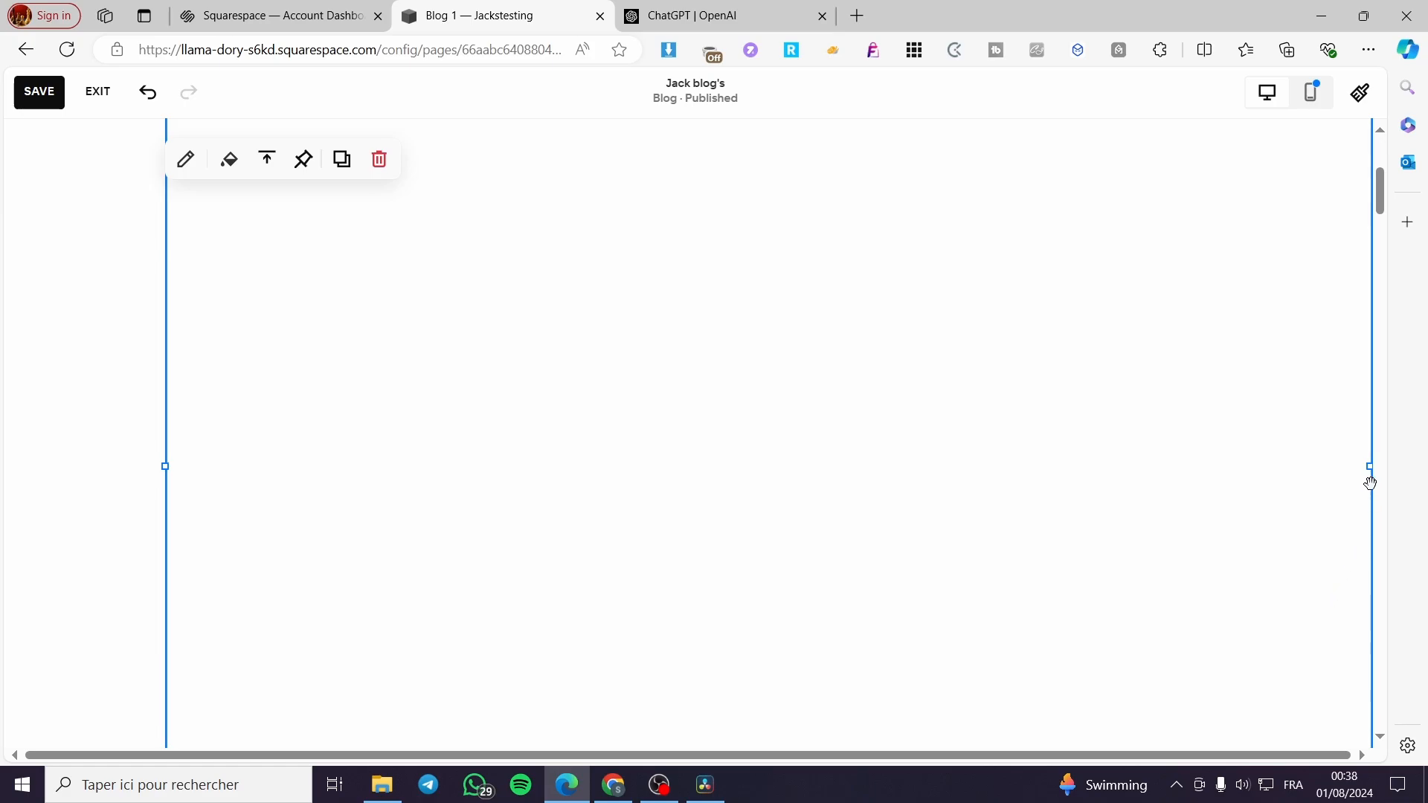
drag(1370, 466, 1098, 469)
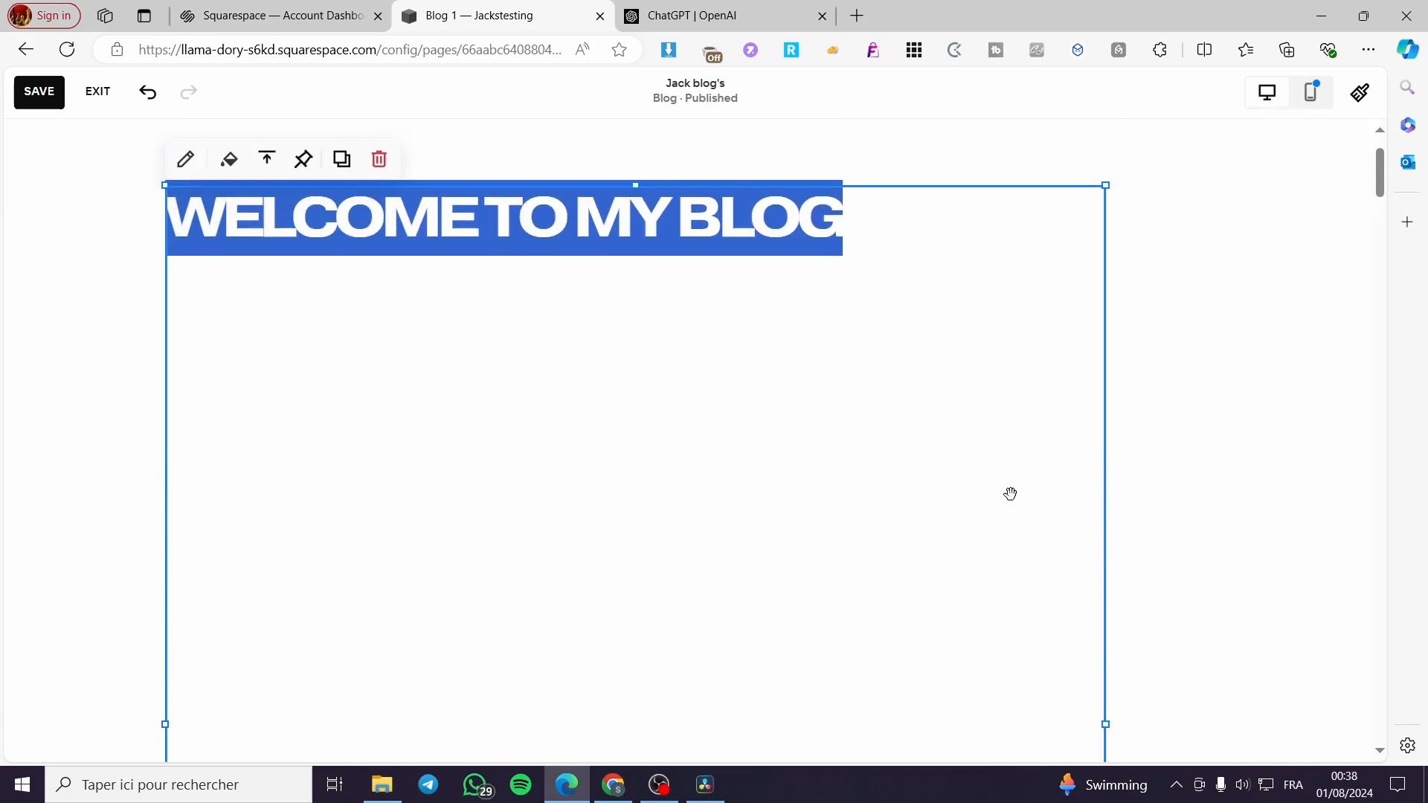
drag(1106, 653, 855, 632)
Shorten the welcome text block from its lower edge until it is only about two heading lines tall
scroll(781, 607, down, 9)
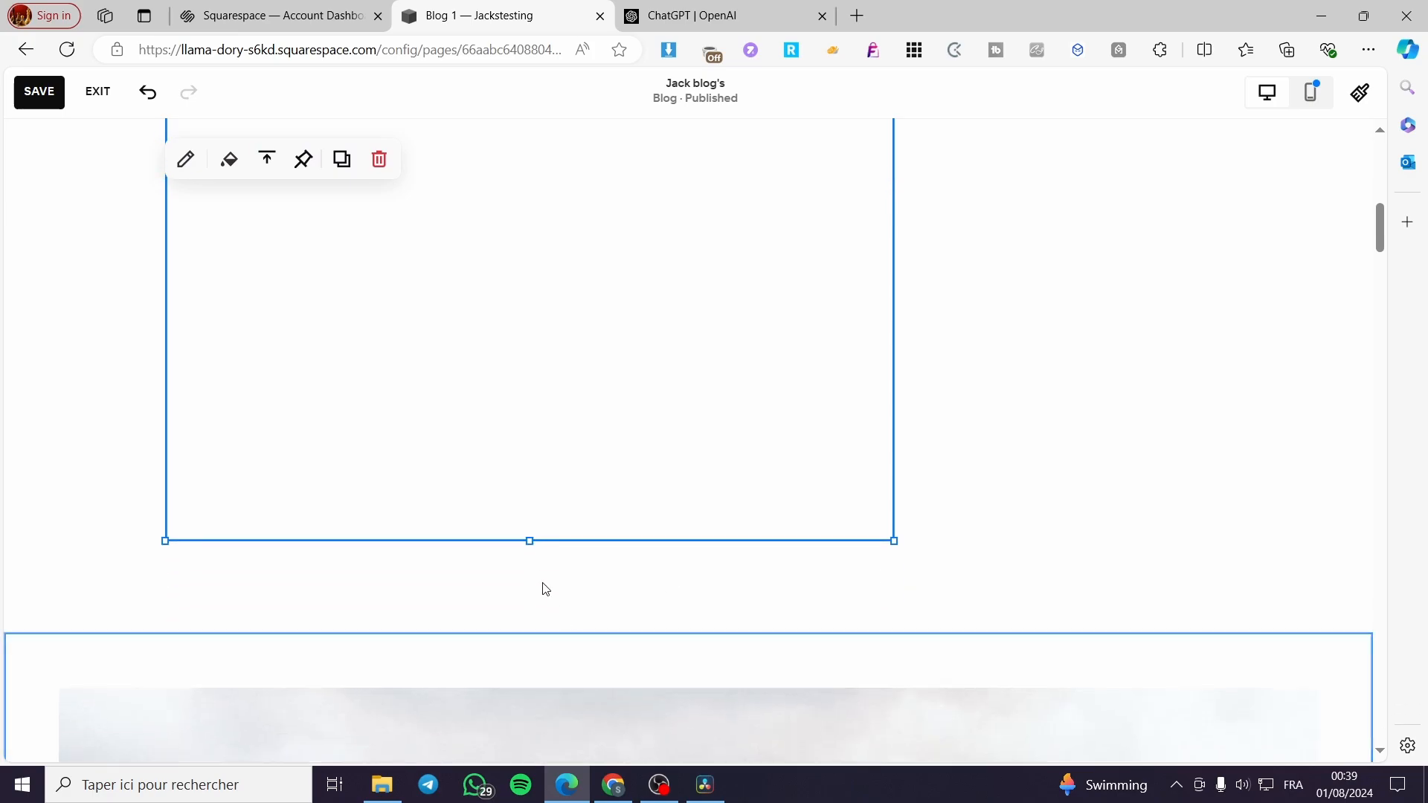
drag(529, 543, 504, 305)
scroll(516, 425, up, 3)
drag(530, 555, 495, 186)
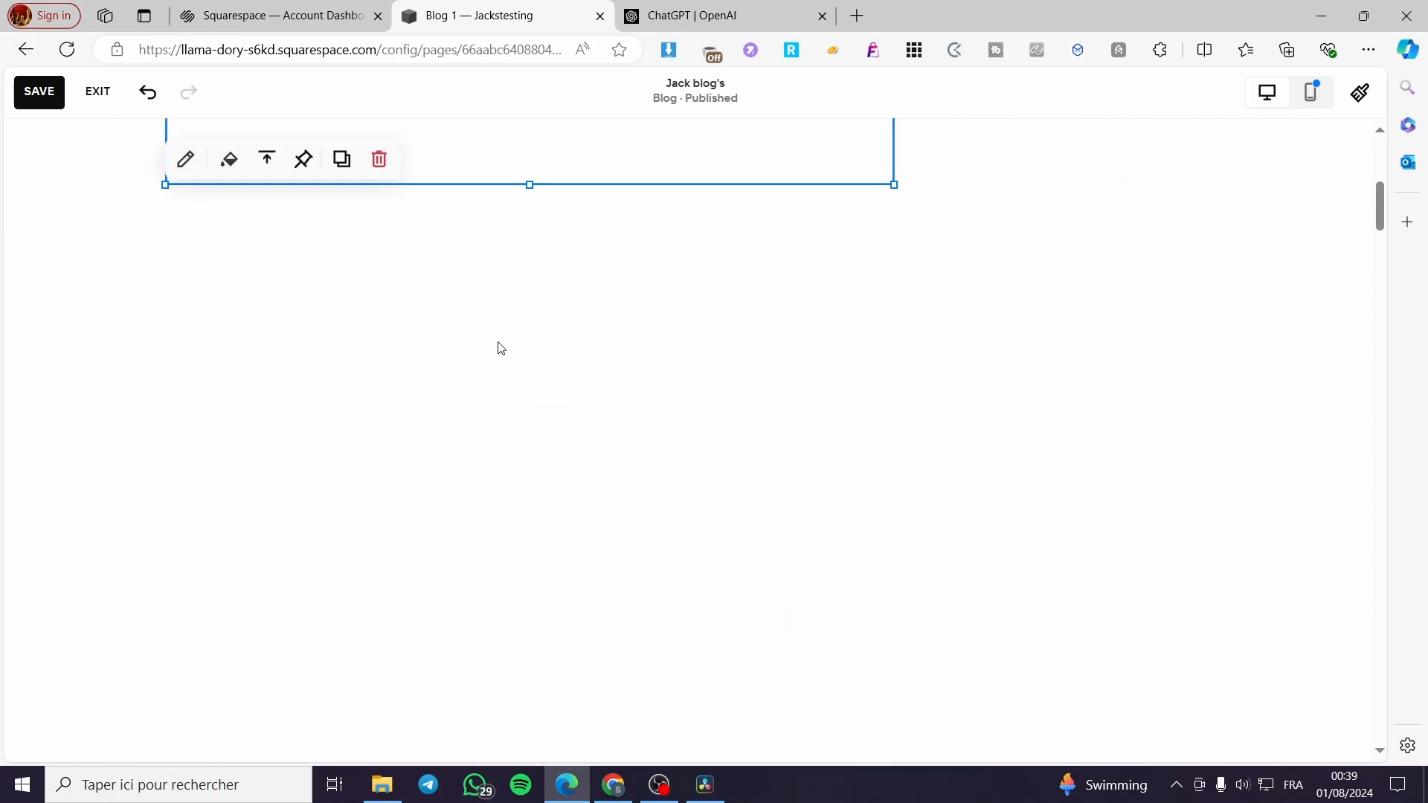
scroll(530, 543, up, 5)
drag(527, 550, 502, 214)
Fine-tune the welcome block's width so that "Welcome to my Blog" fits on a single line
drag(894, 163, 845, 173)
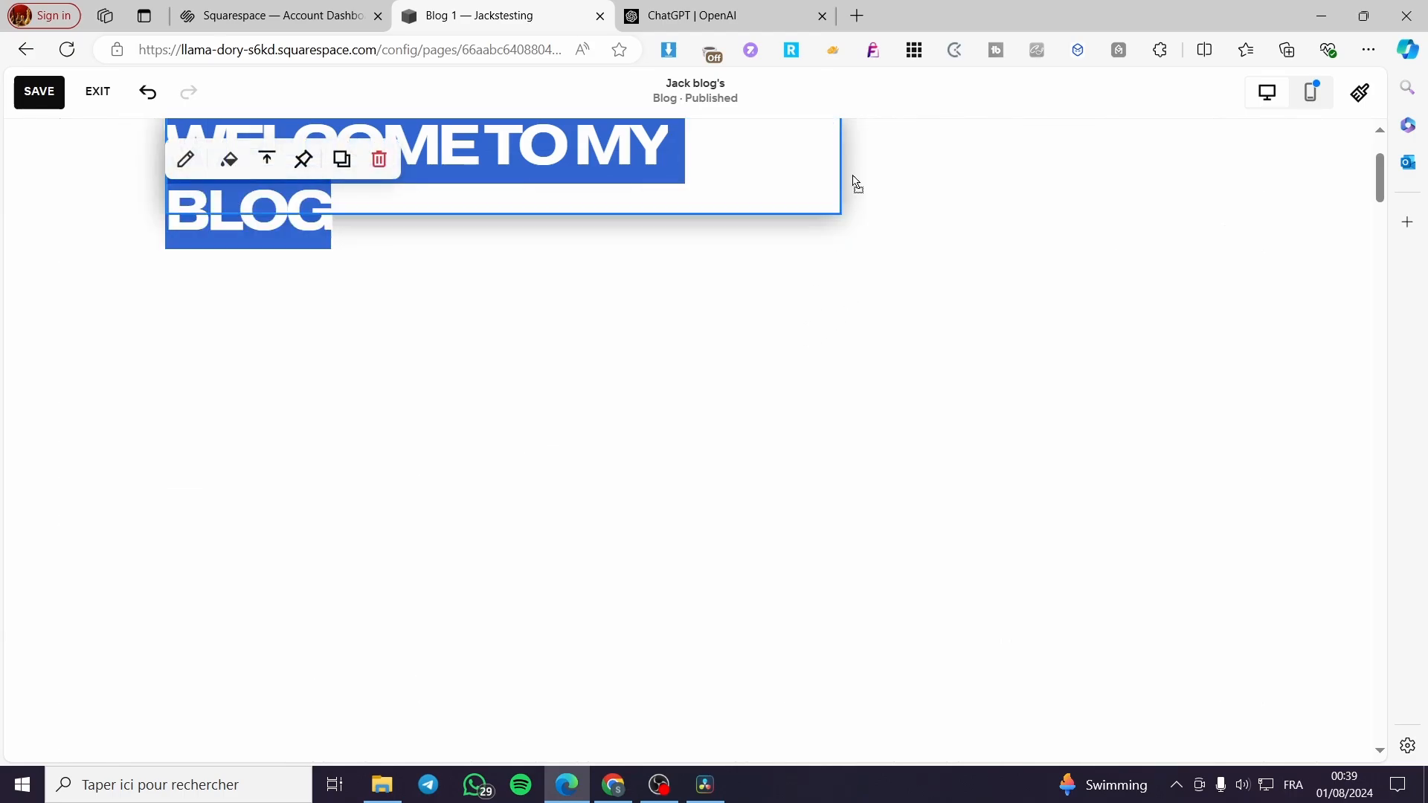
scroll(844, 349, up, 3)
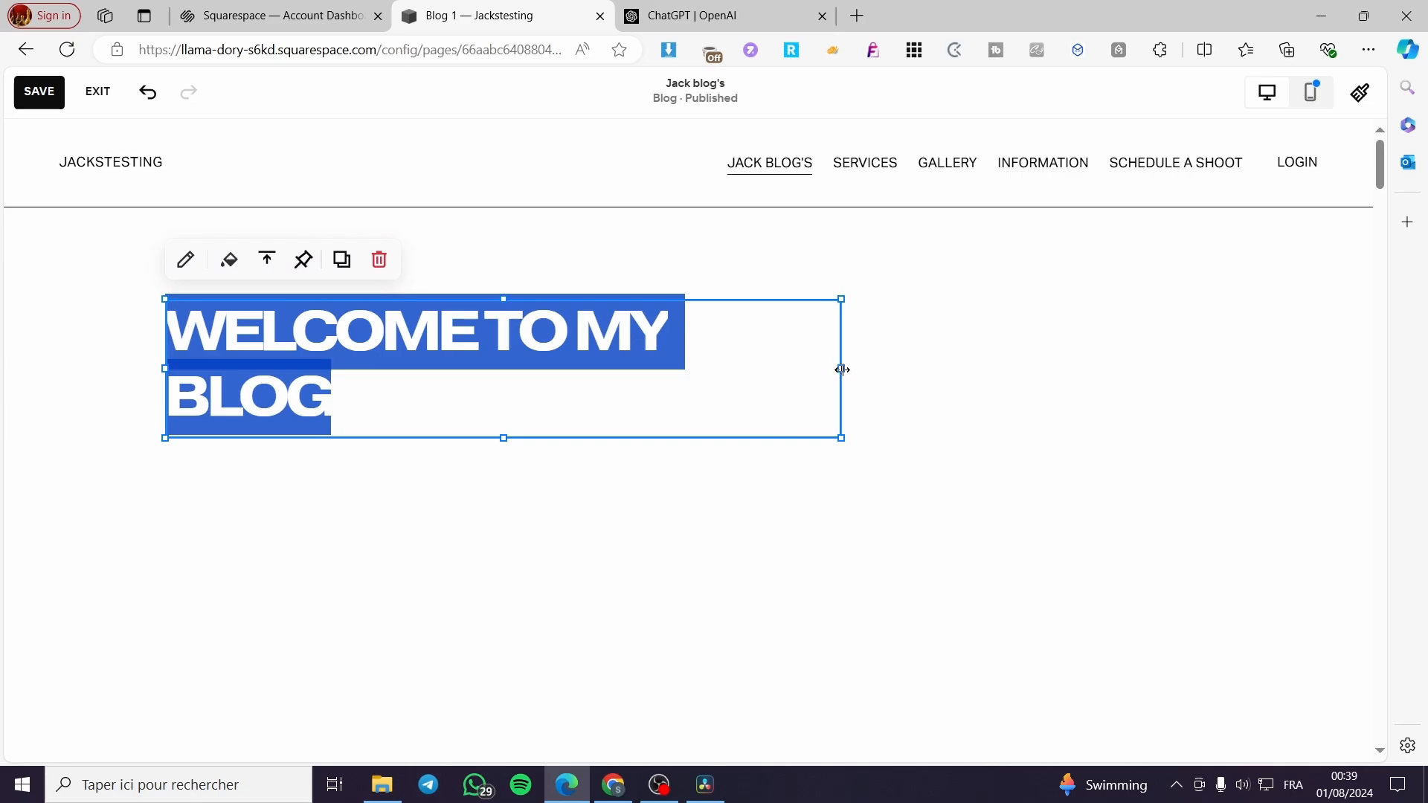
drag(843, 369, 903, 376)
click(927, 488)
Center the welcome block horizontally in the section and add extra spacing on both sides of the word "to"
drag(565, 395, 747, 334)
click(750, 336)
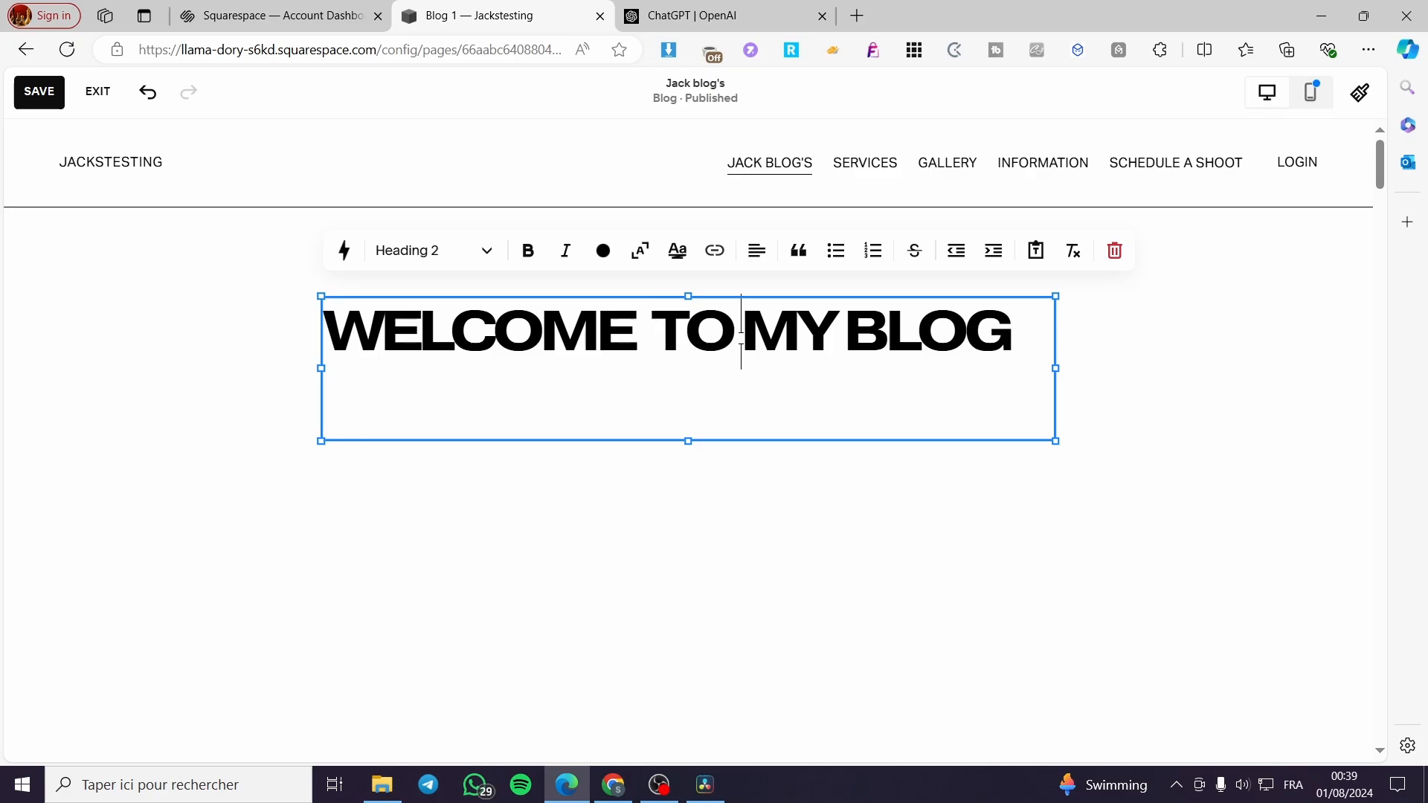
click(1086, 490)
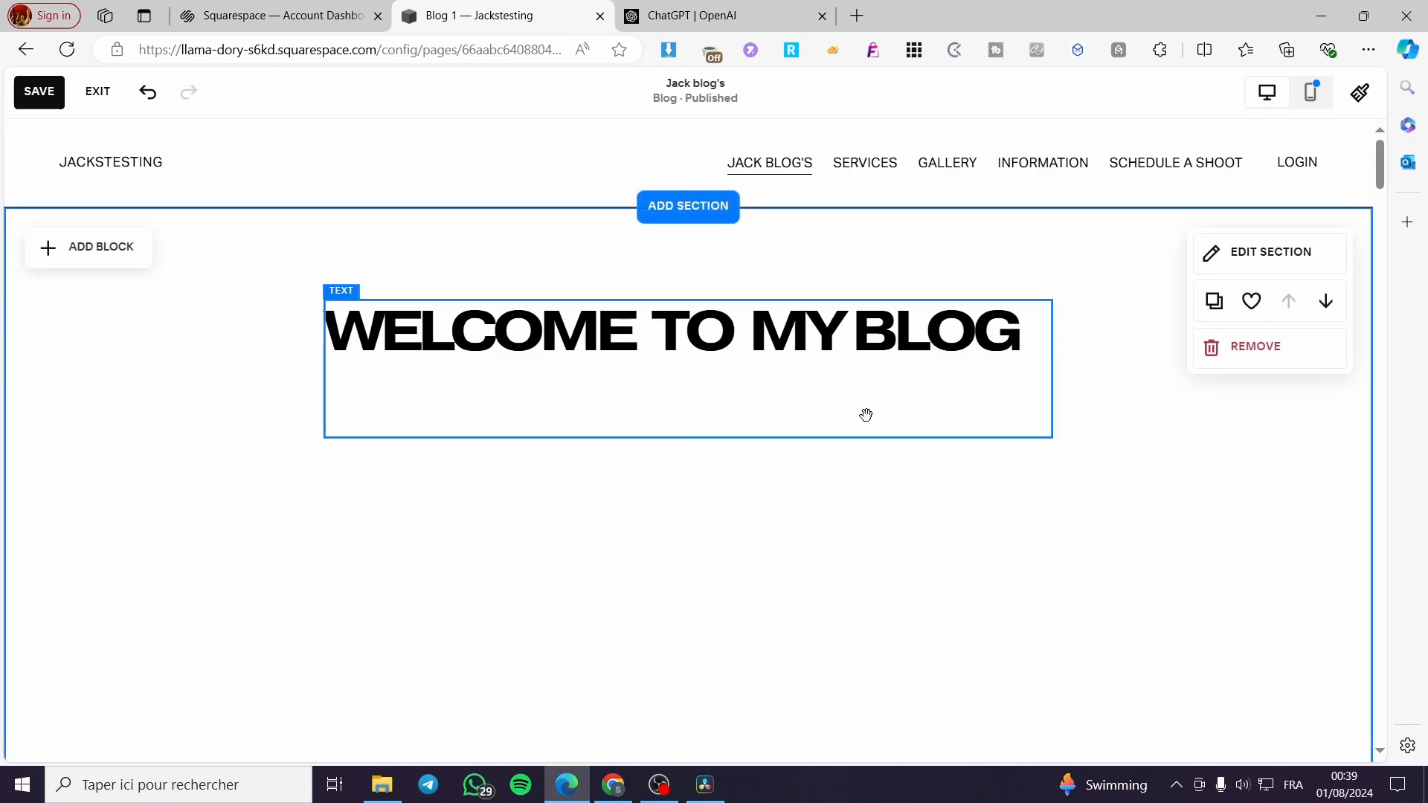
Add an image block below the welcome heading and upload the blue-to-pink gradient picture from the Downloads folder into it
click(118, 255)
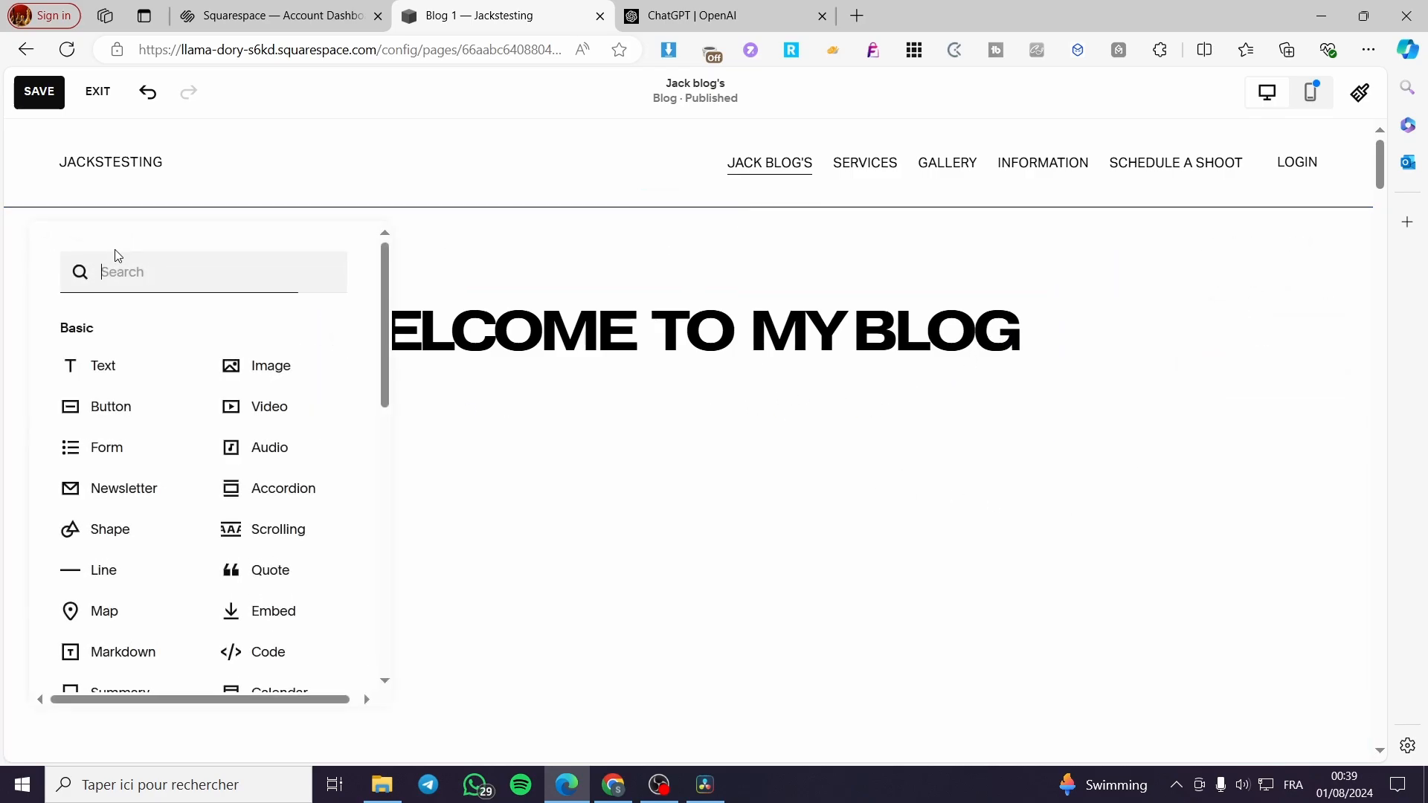
click(277, 366)
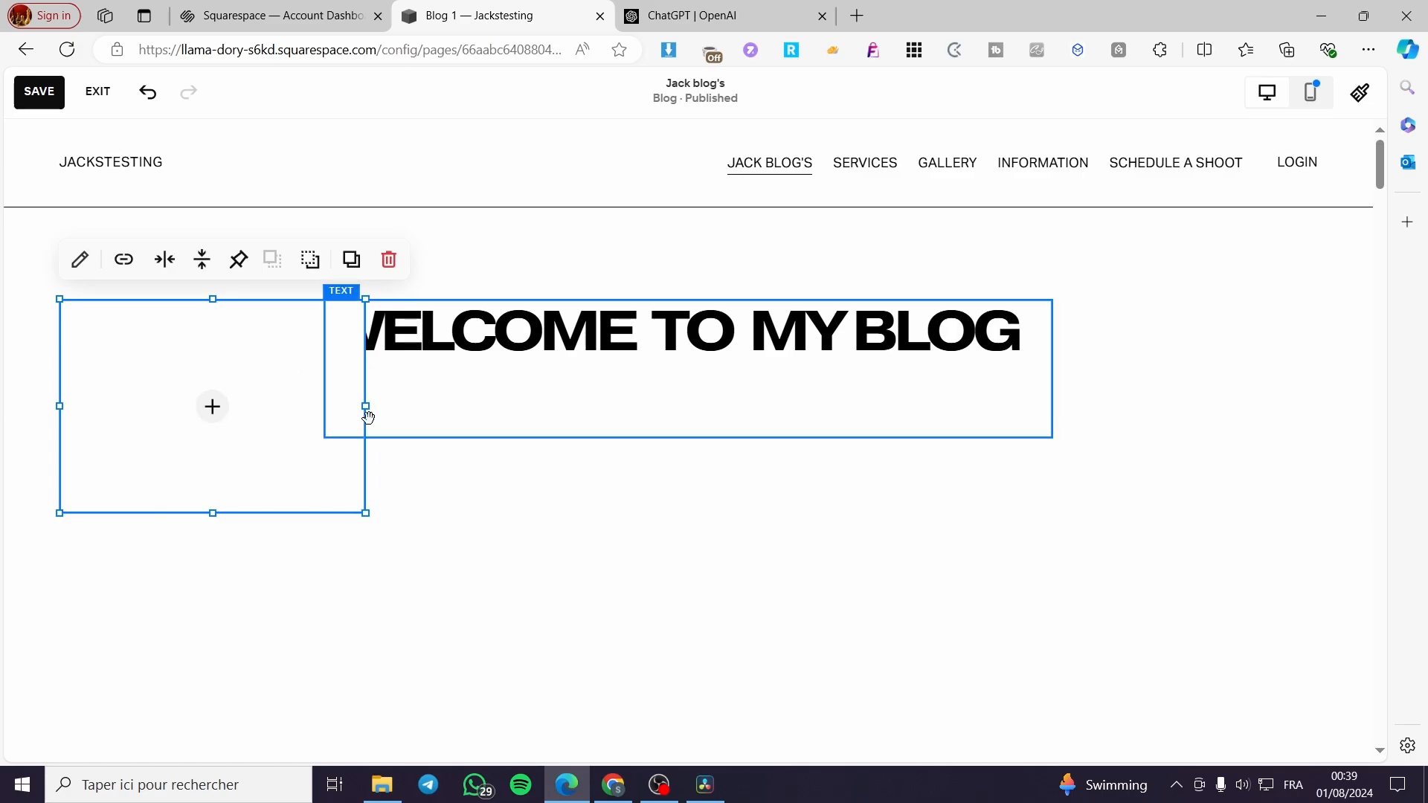
drag(265, 431, 1140, 539)
click(1112, 519)
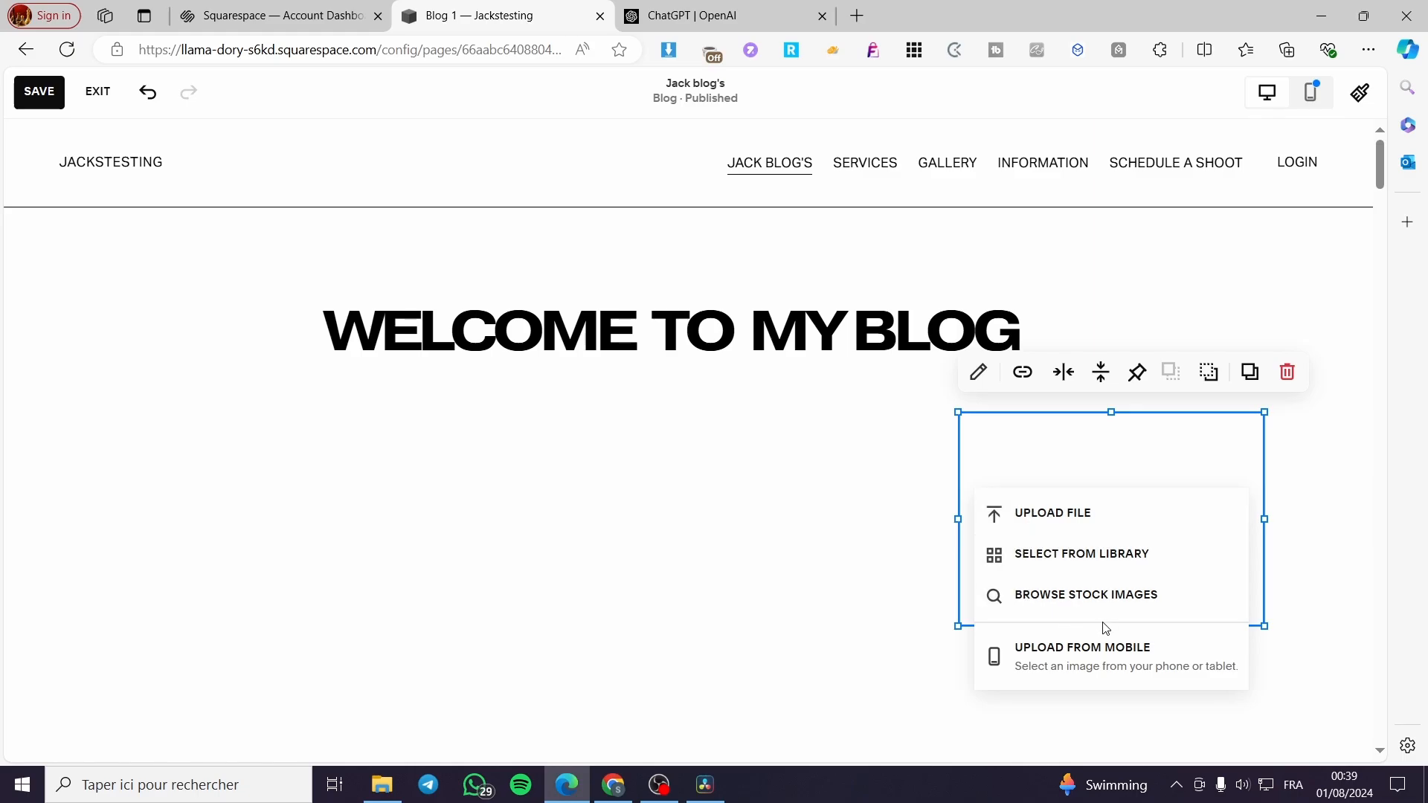
click(1065, 520)
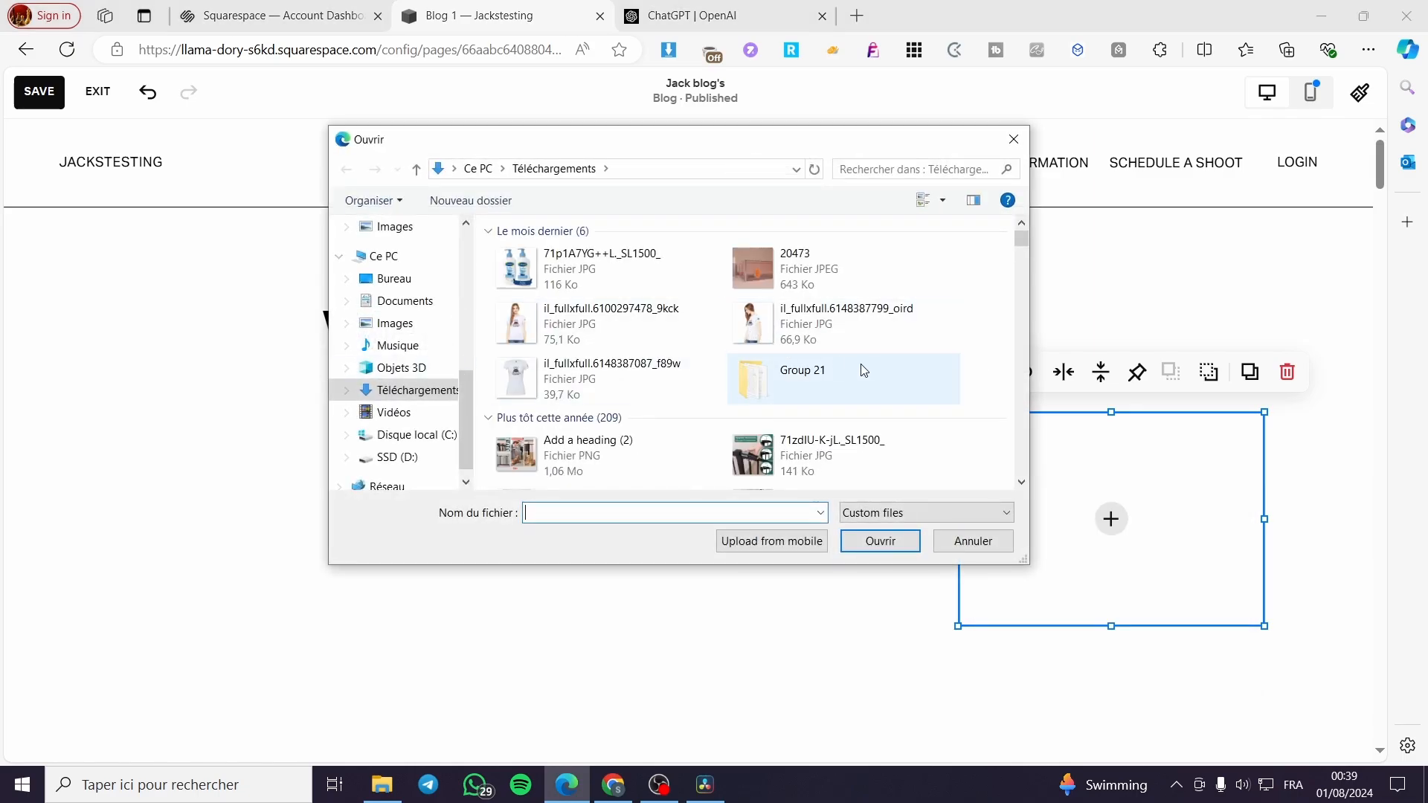
scroll(862, 366, down, 3)
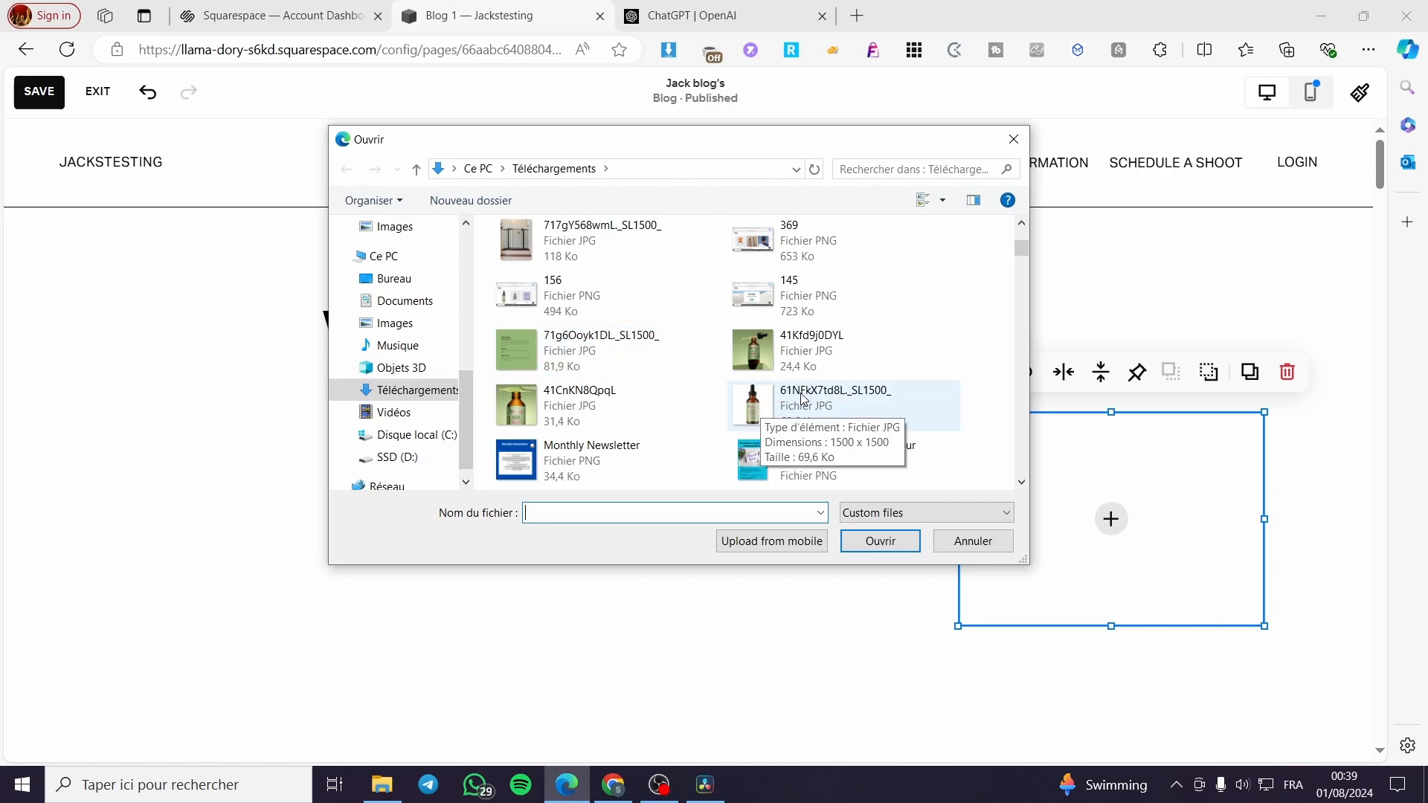
scroll(803, 396, down, 3)
double_click(809, 297)
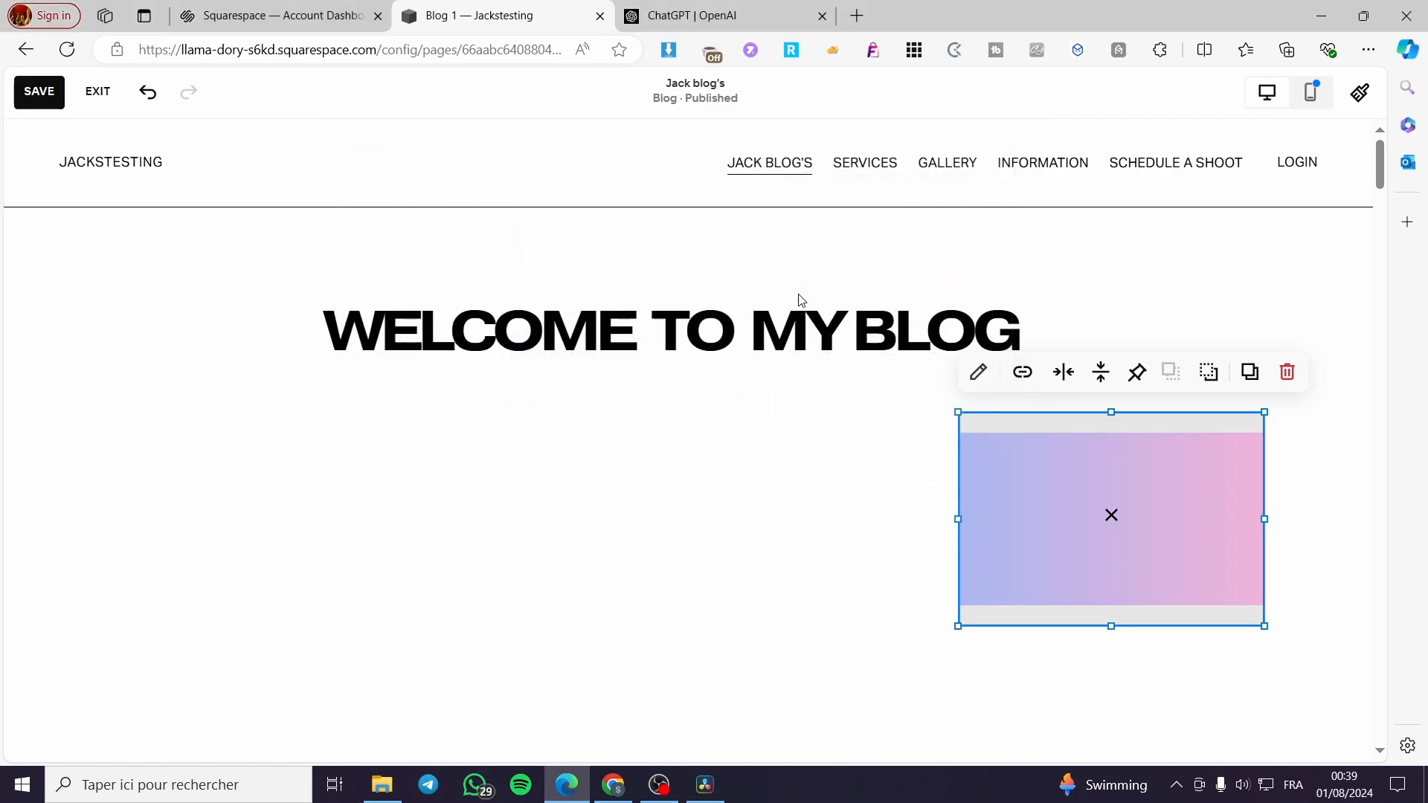
Move the gradient image under the heading and enlarge it so it spans wider than the heading text
drag(1162, 525, 476, 491)
drag(578, 590, 1219, 632)
drag(742, 626, 744, 737)
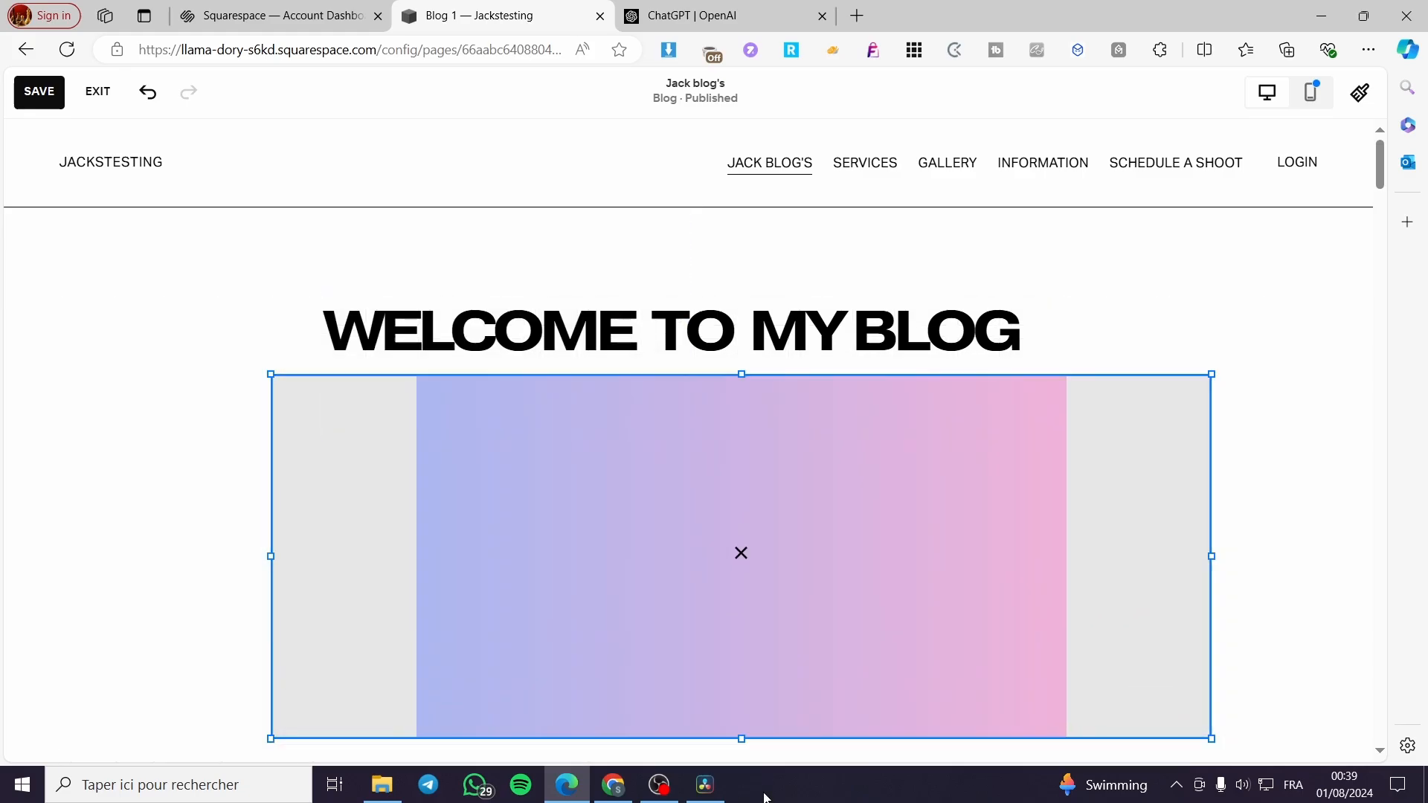
scroll(746, 587, down, 3)
drag(742, 563, 746, 705)
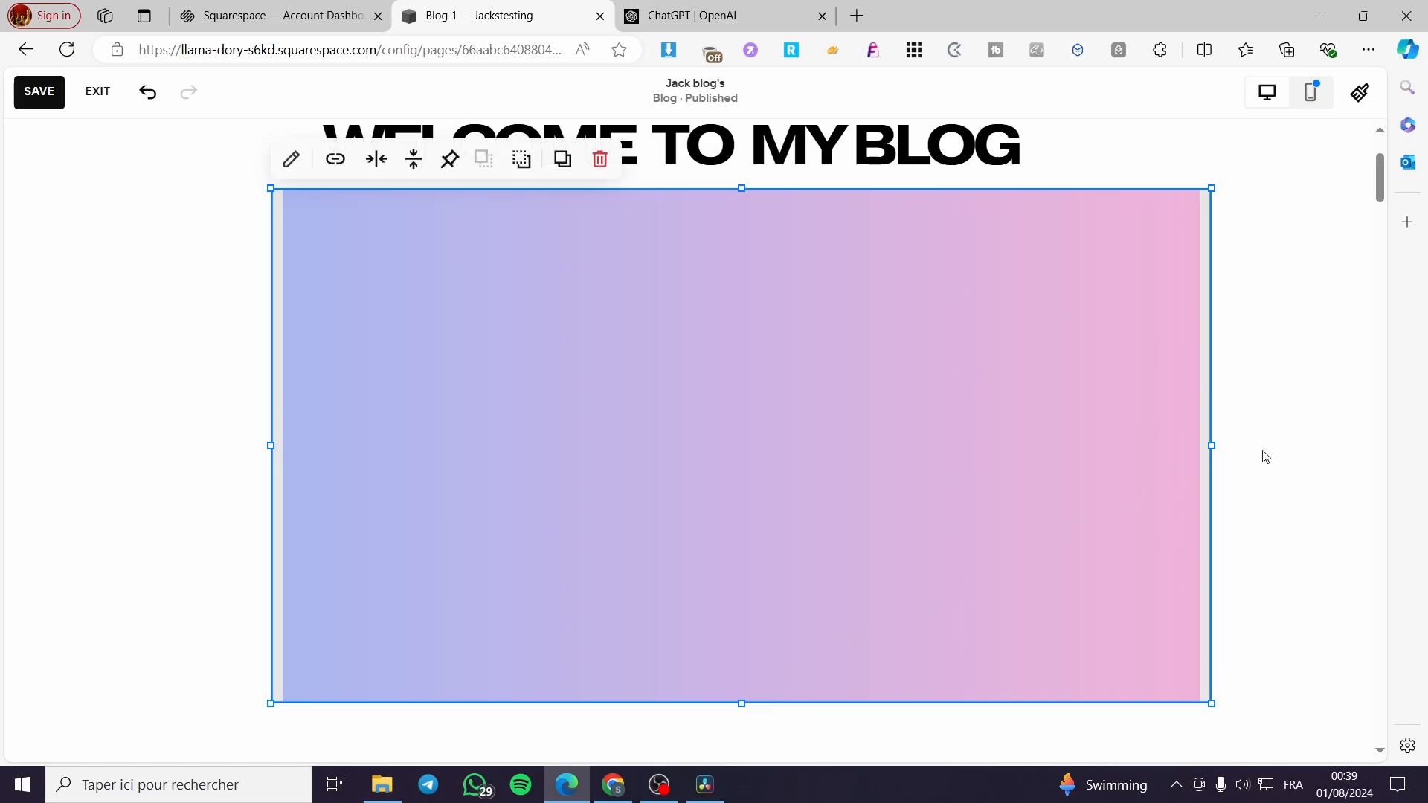
Align the heading and gradient image, centering the image in the section with a small gap beneath the heading
drag(960, 415, 934, 407)
drag(867, 153, 824, 364)
drag(836, 285, 831, 187)
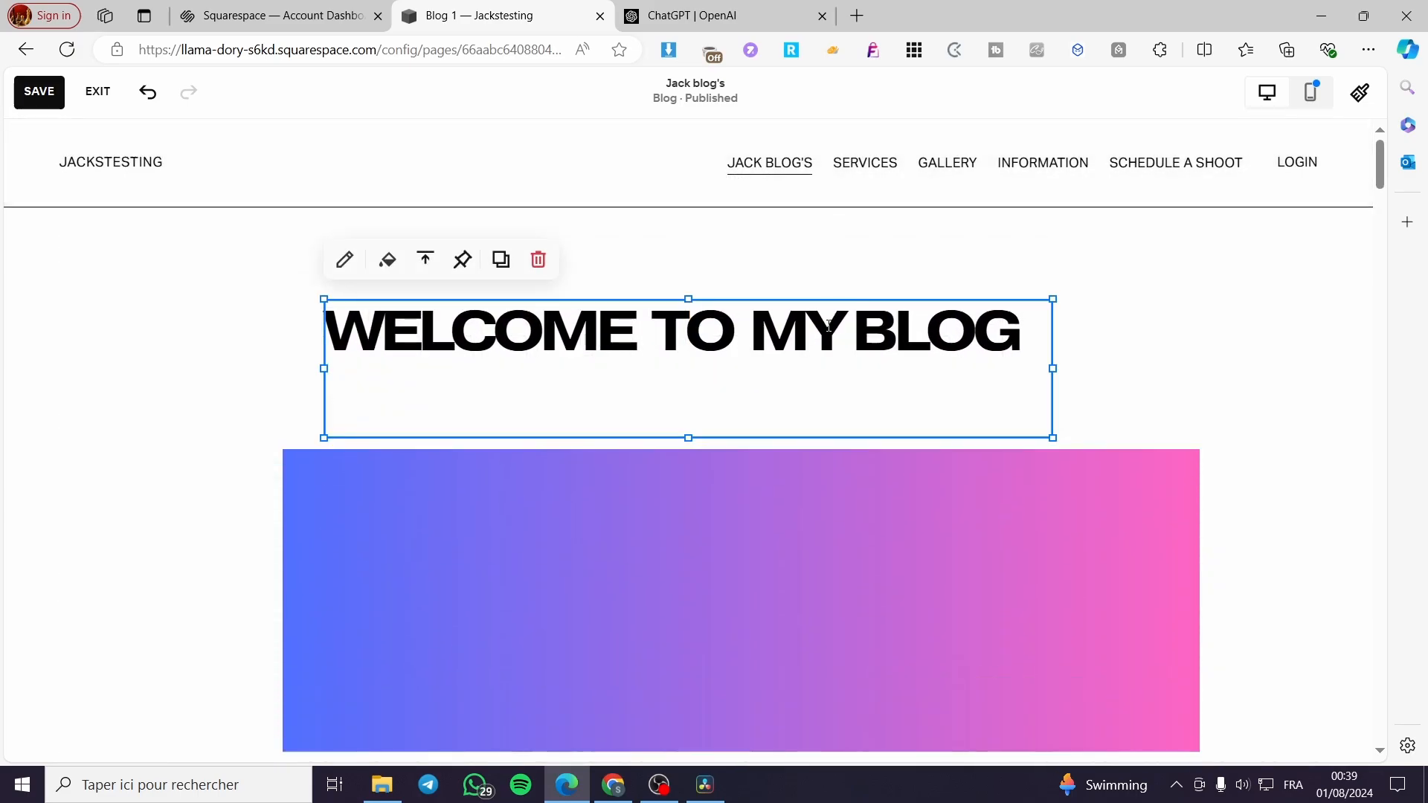
drag(777, 492, 762, 520)
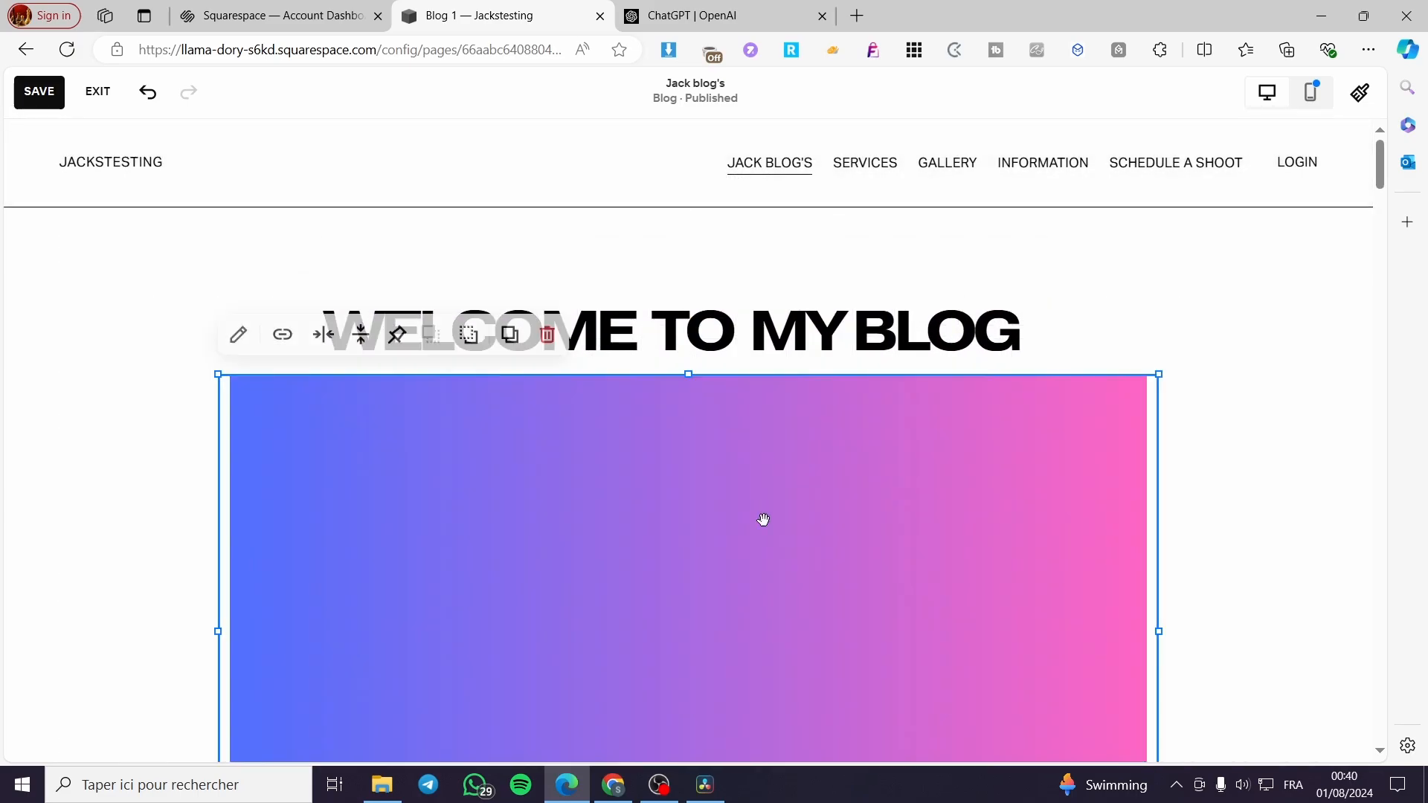
scroll(796, 459, down, 4)
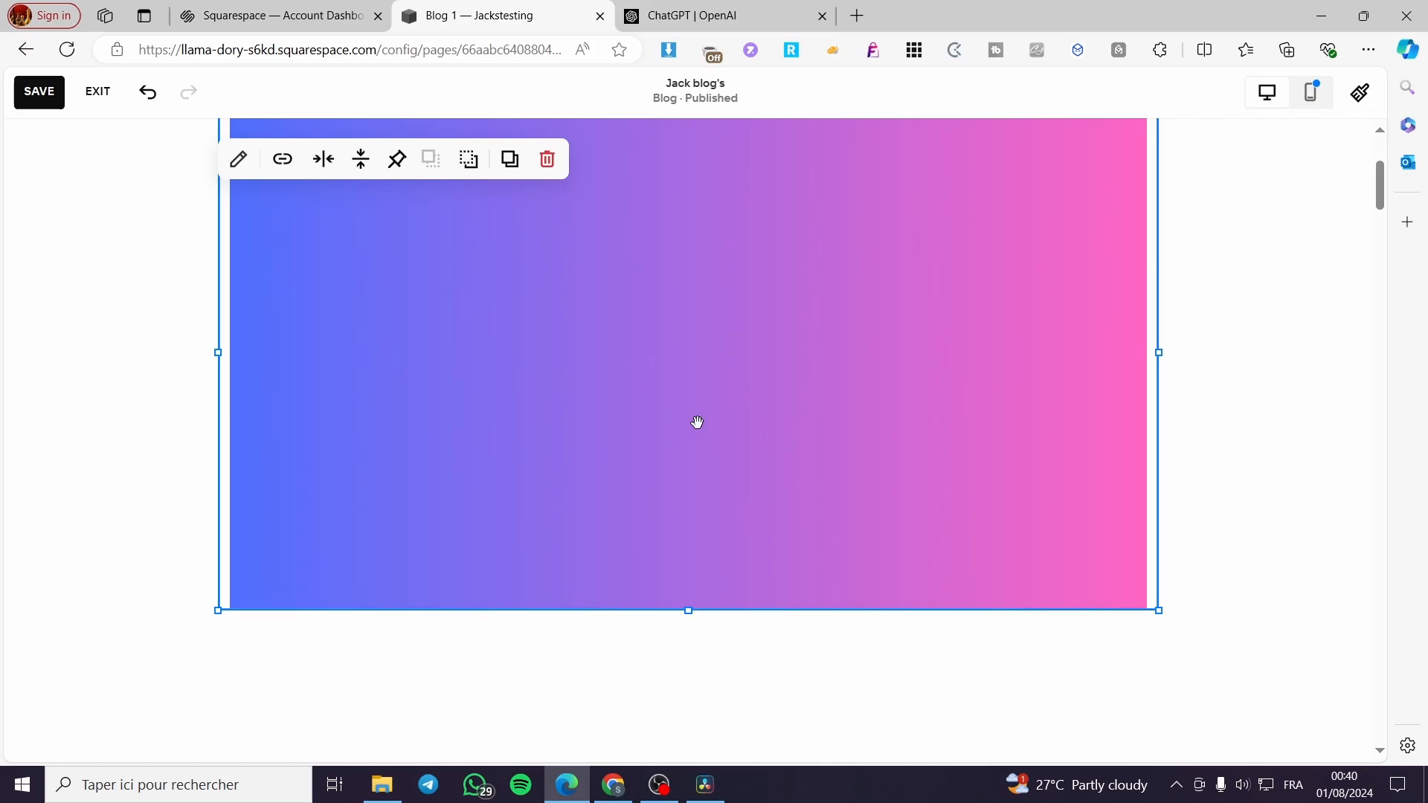
scroll(684, 414, up, 2)
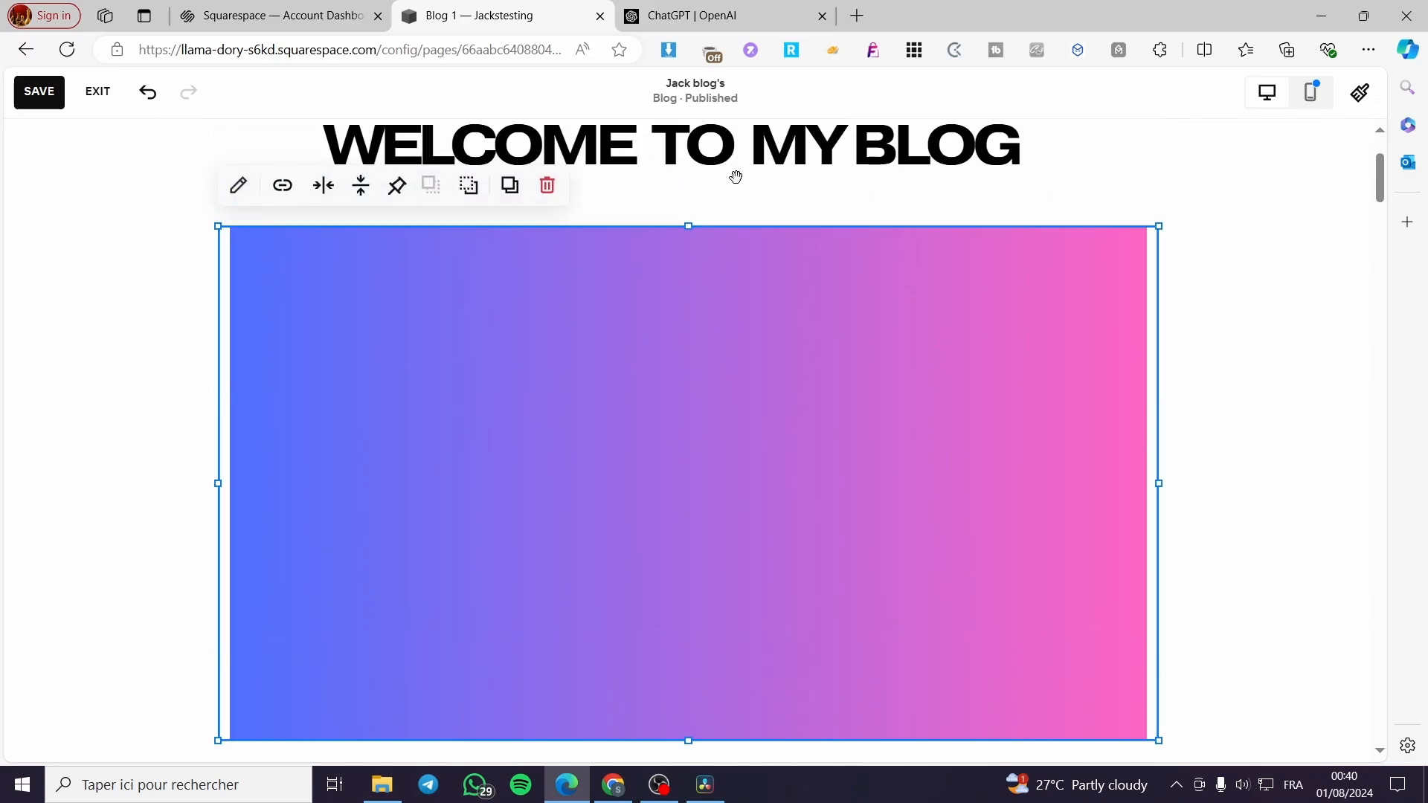
Switch to ChatGPT, start a chat, close the old landing page and request a blog article about latest smartphones
click(699, 15)
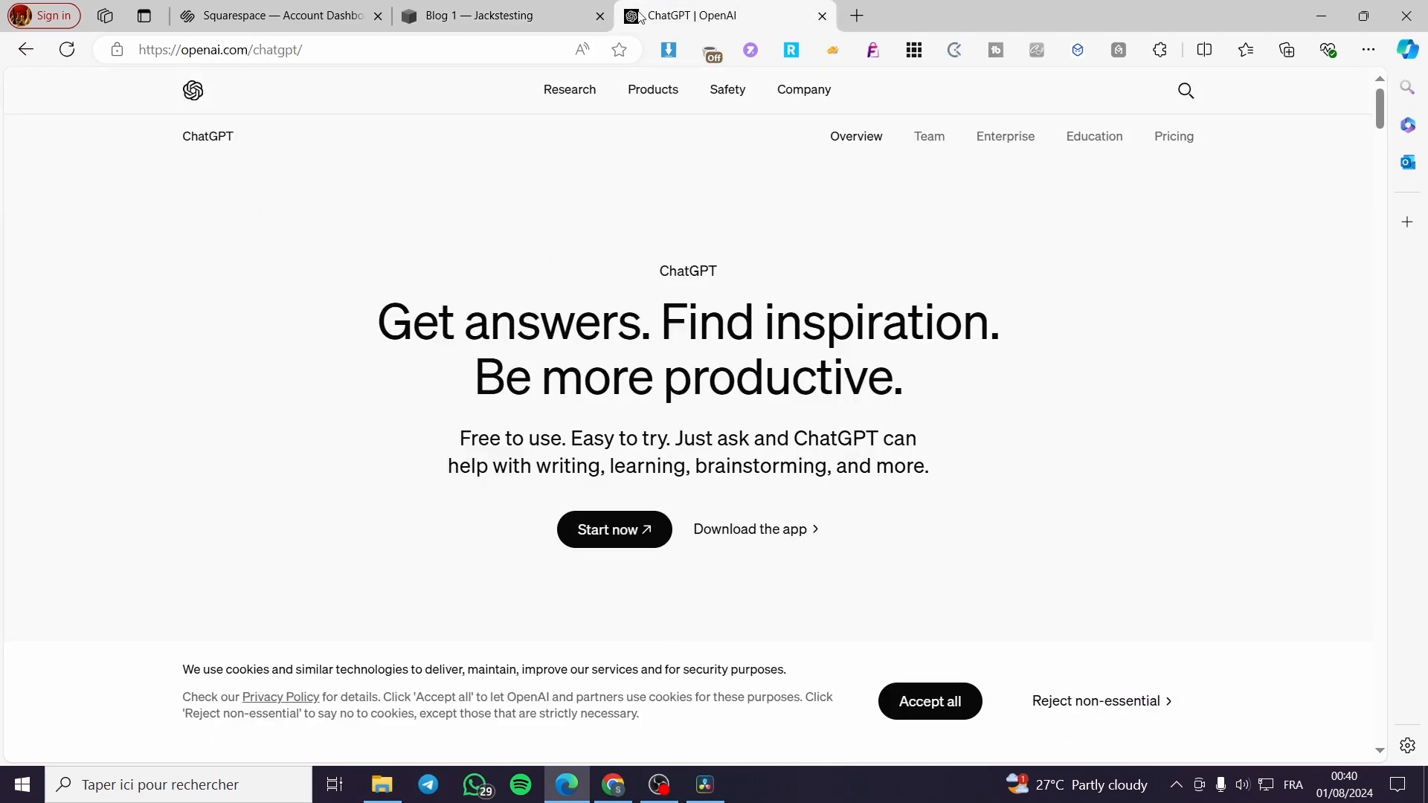
click(599, 529)
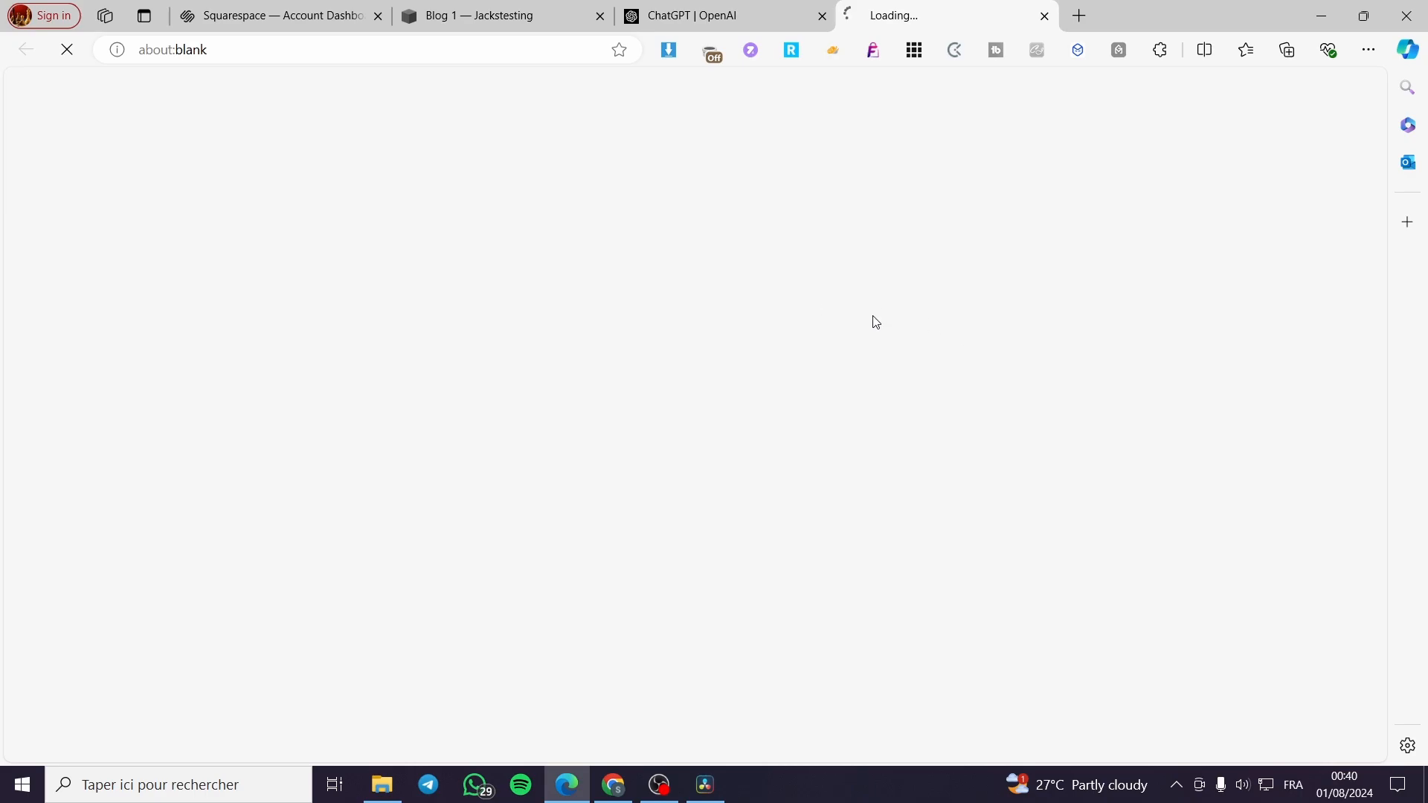
click(823, 16)
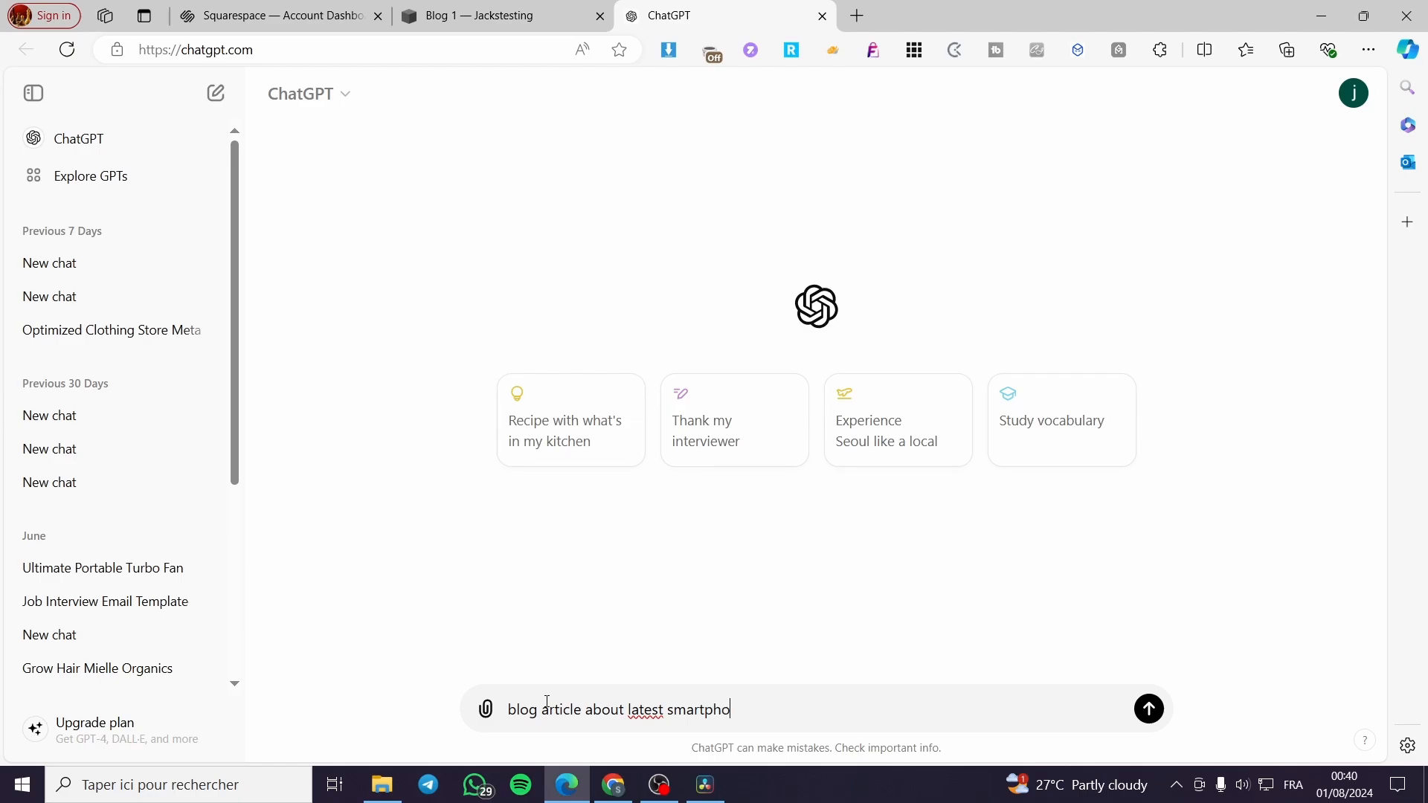
key(Return)
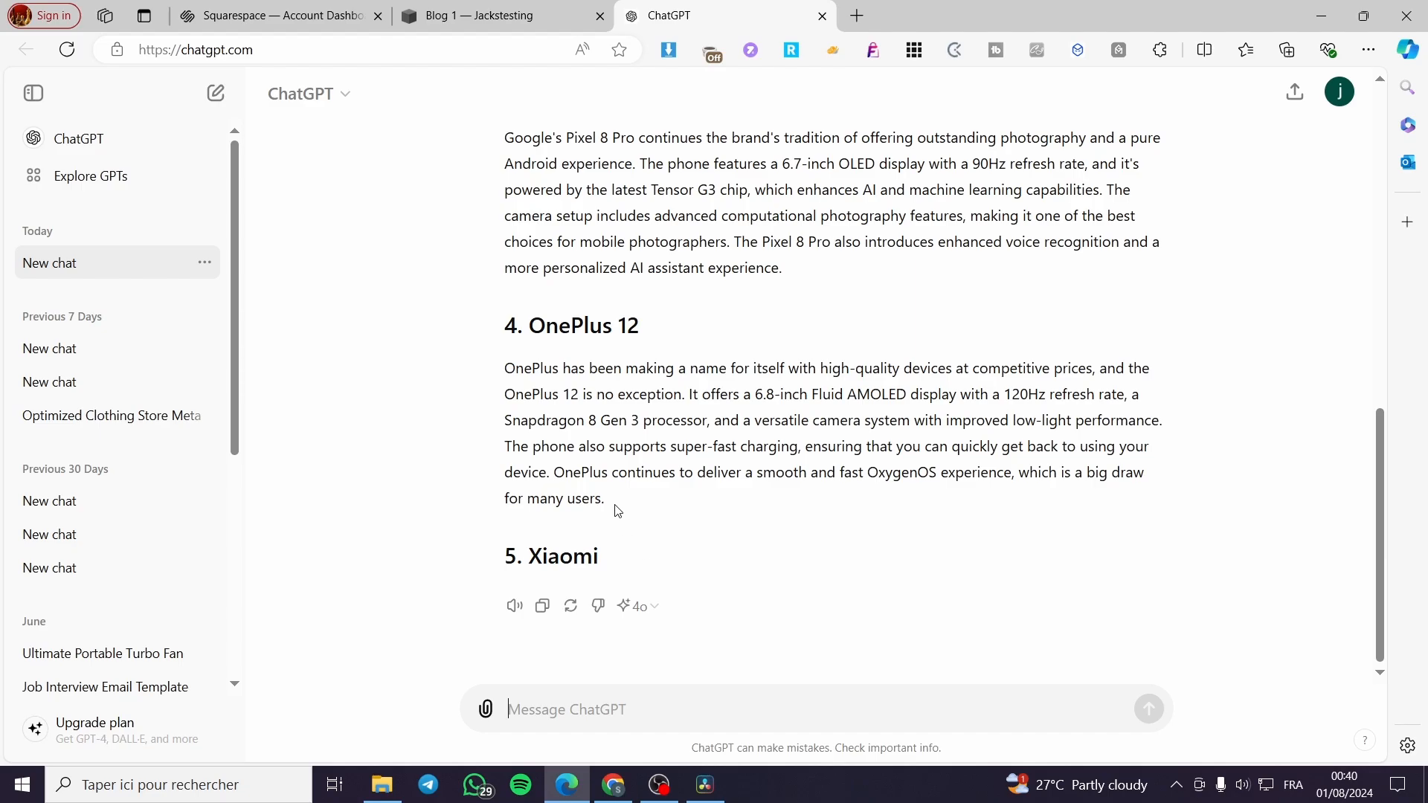
Select the whole generated smartphone article, down to the "5. Xiaomi" heading, and copy it
drag(617, 510, 707, 567)
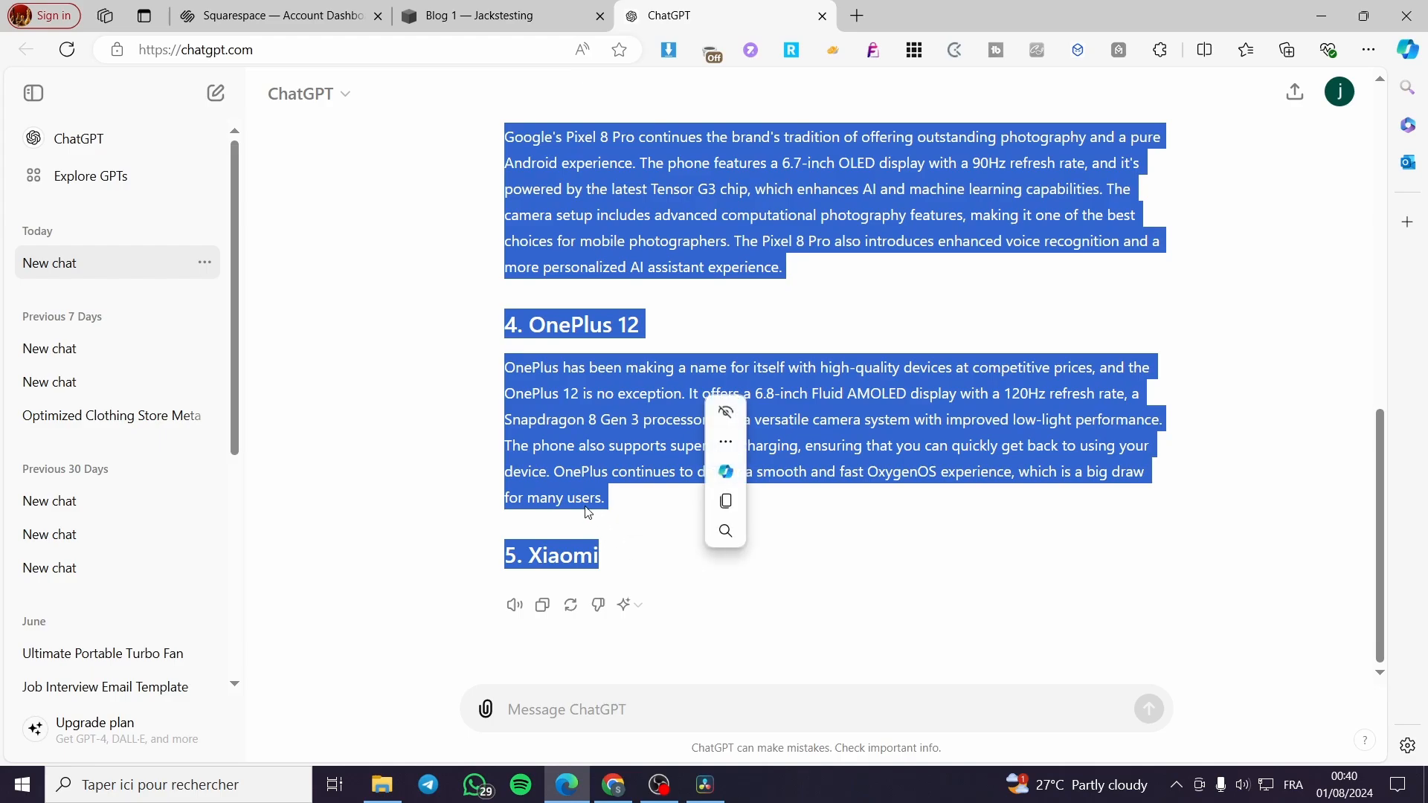
right_click(584, 133)
click(696, 149)
Return to the Squarespace blog page editor, add a new text block to the welcome section and paste the smartphone article into it
click(422, 7)
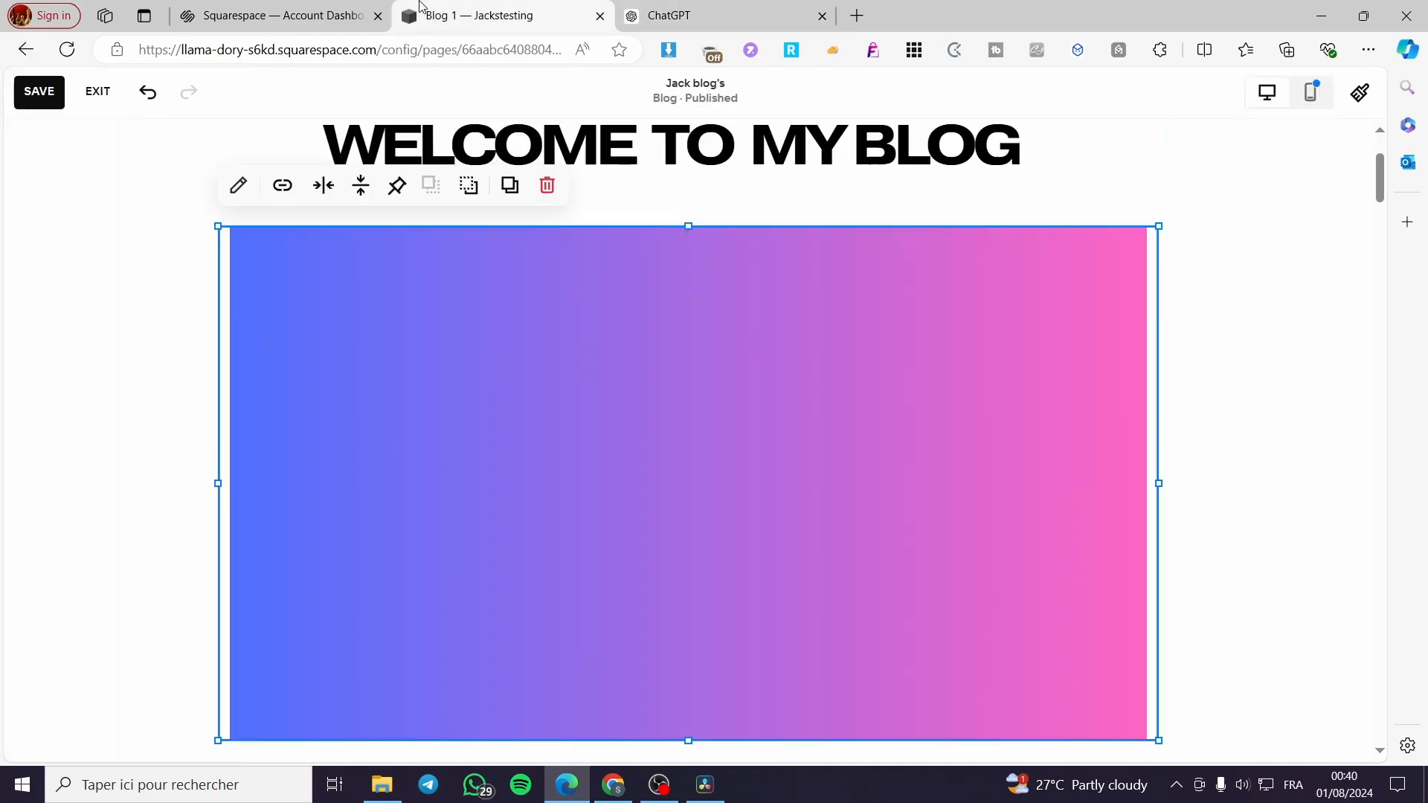
scroll(479, 337, down, 3)
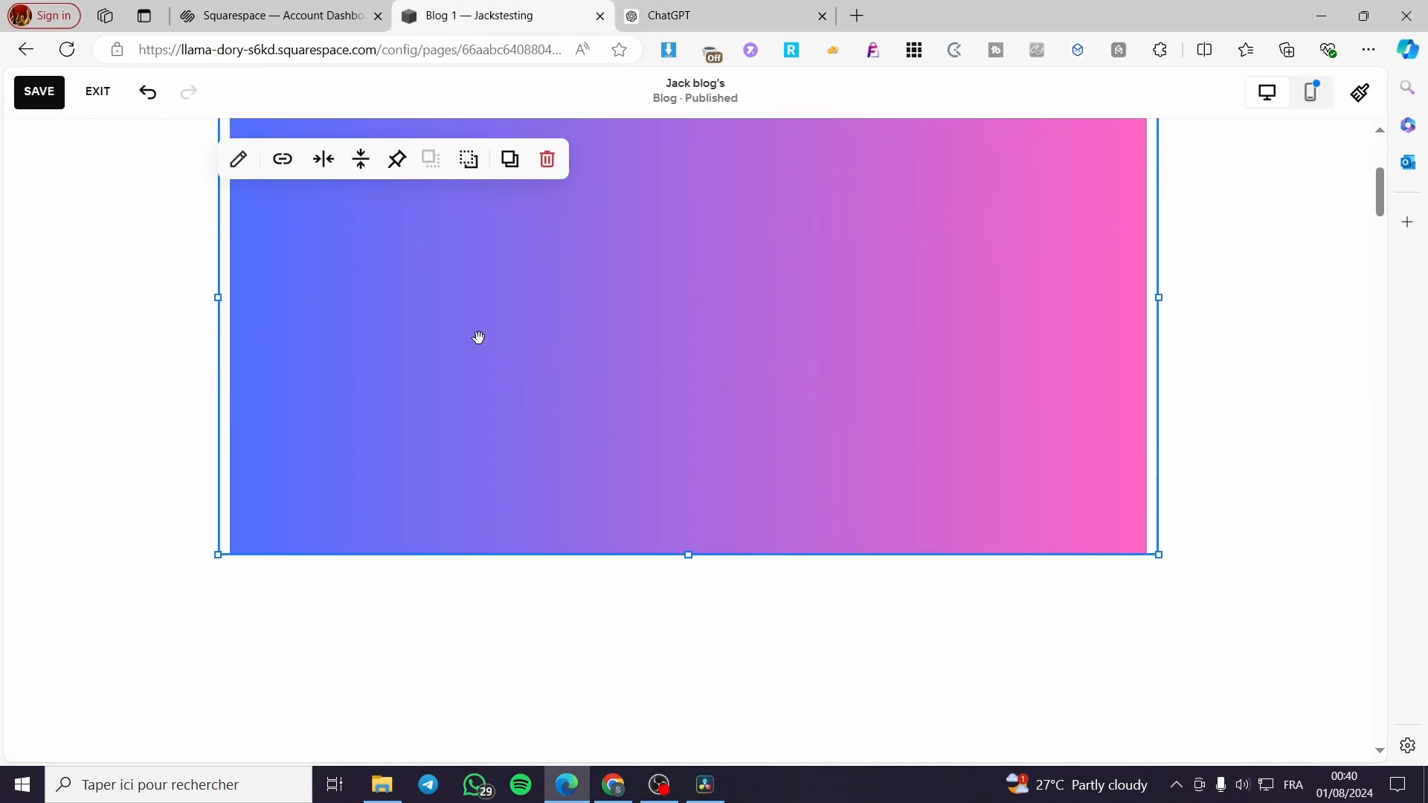
scroll(141, 297, up, 5)
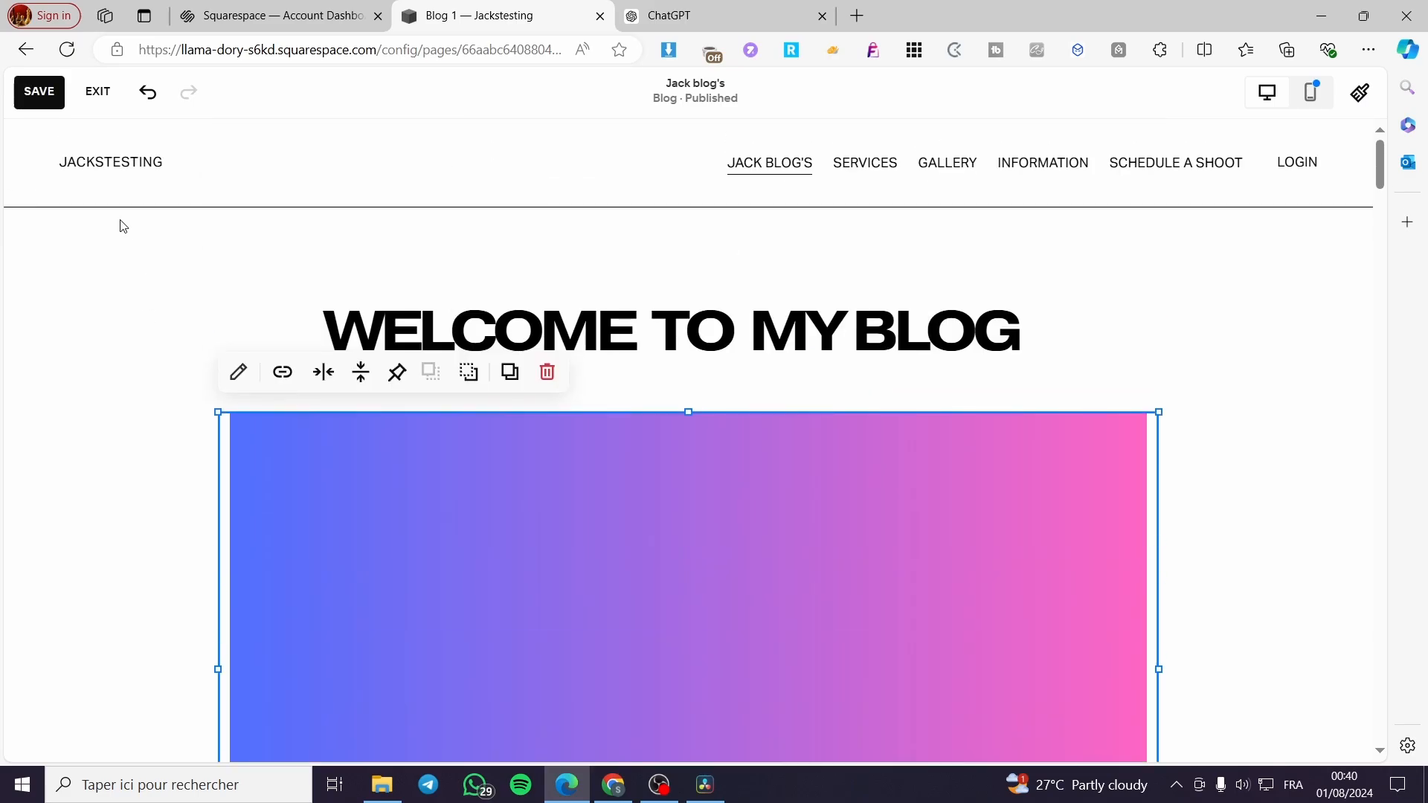
click(191, 322)
click(117, 247)
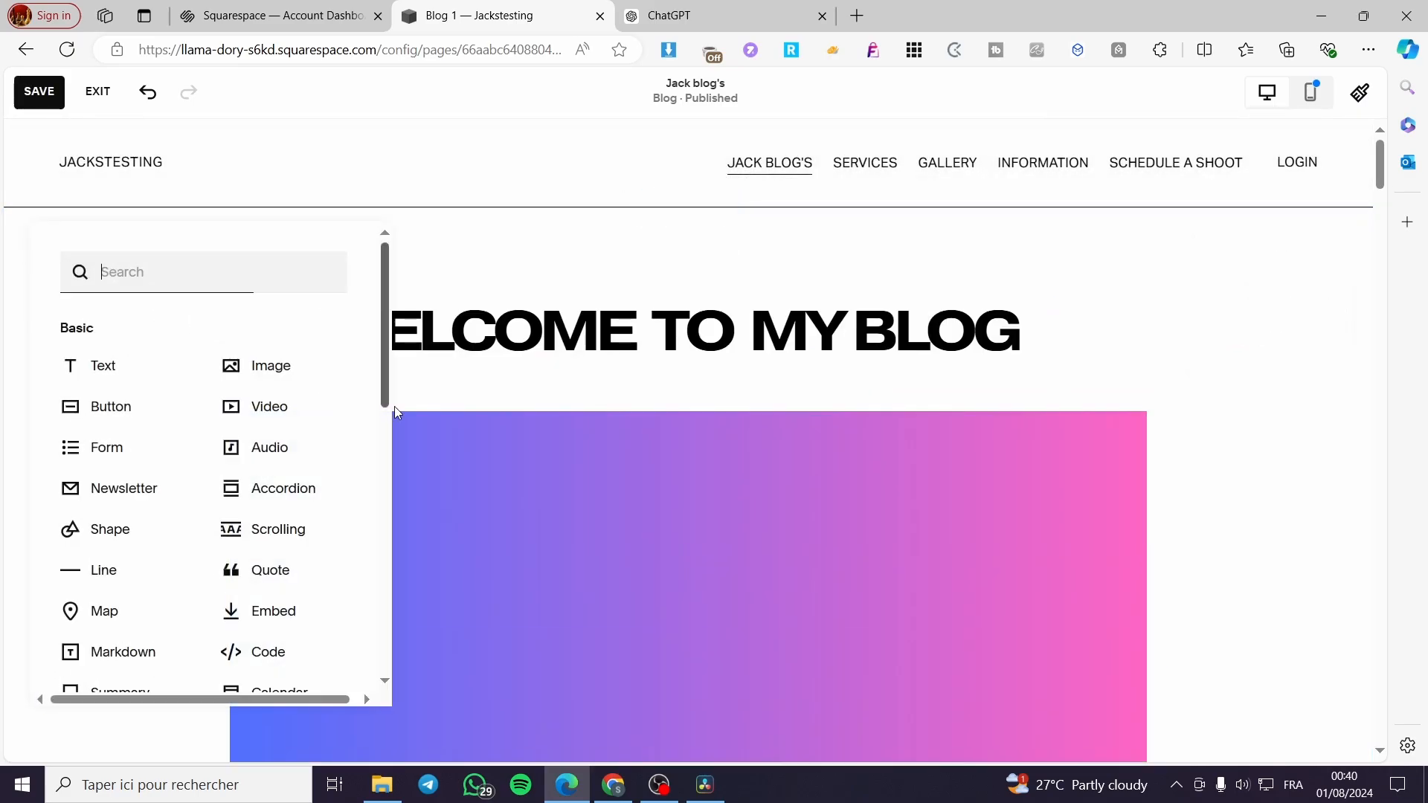
click(112, 378)
click(193, 316)
key(ctrl+v)
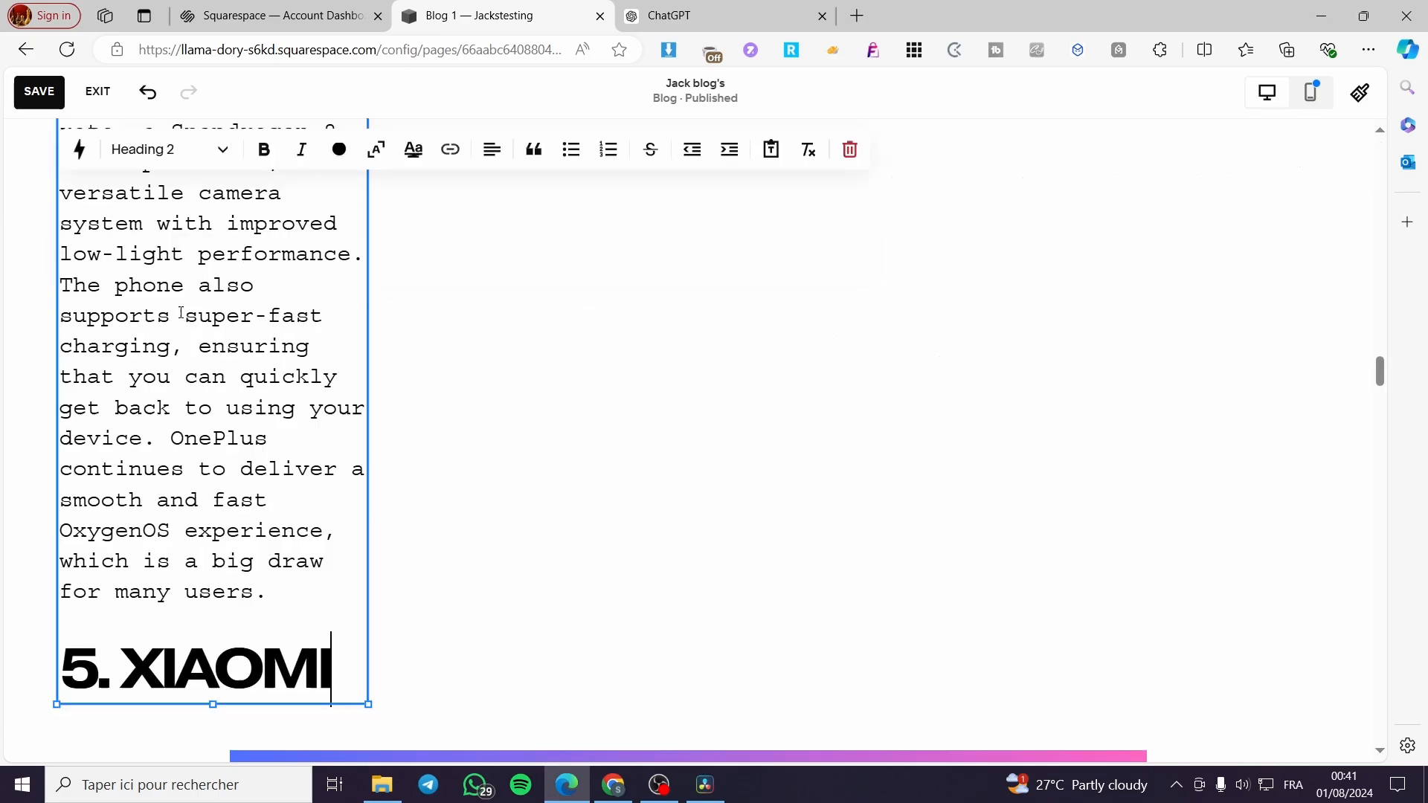
scroll(356, 517, up, 3)
scroll(366, 519, down, 3)
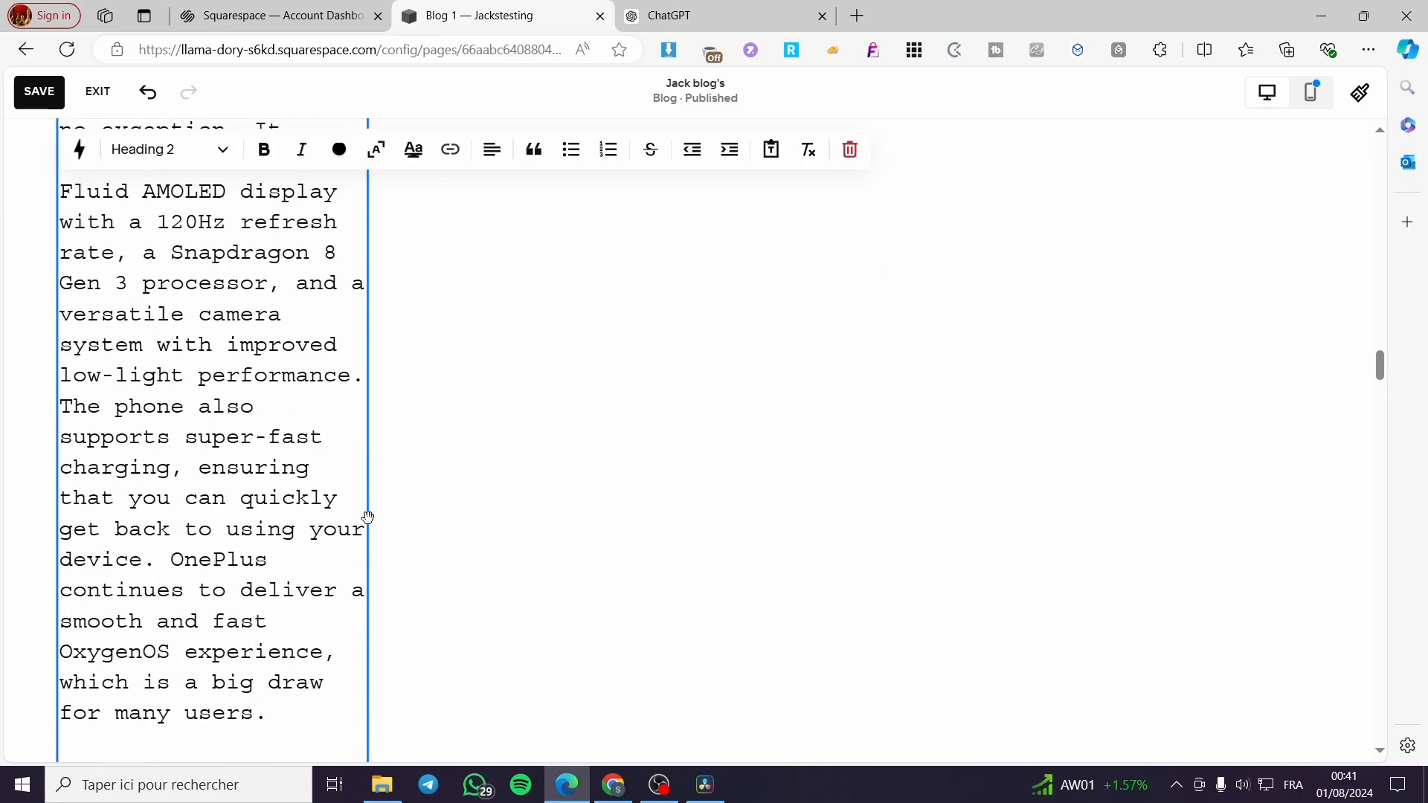
scroll(368, 518, up, 5)
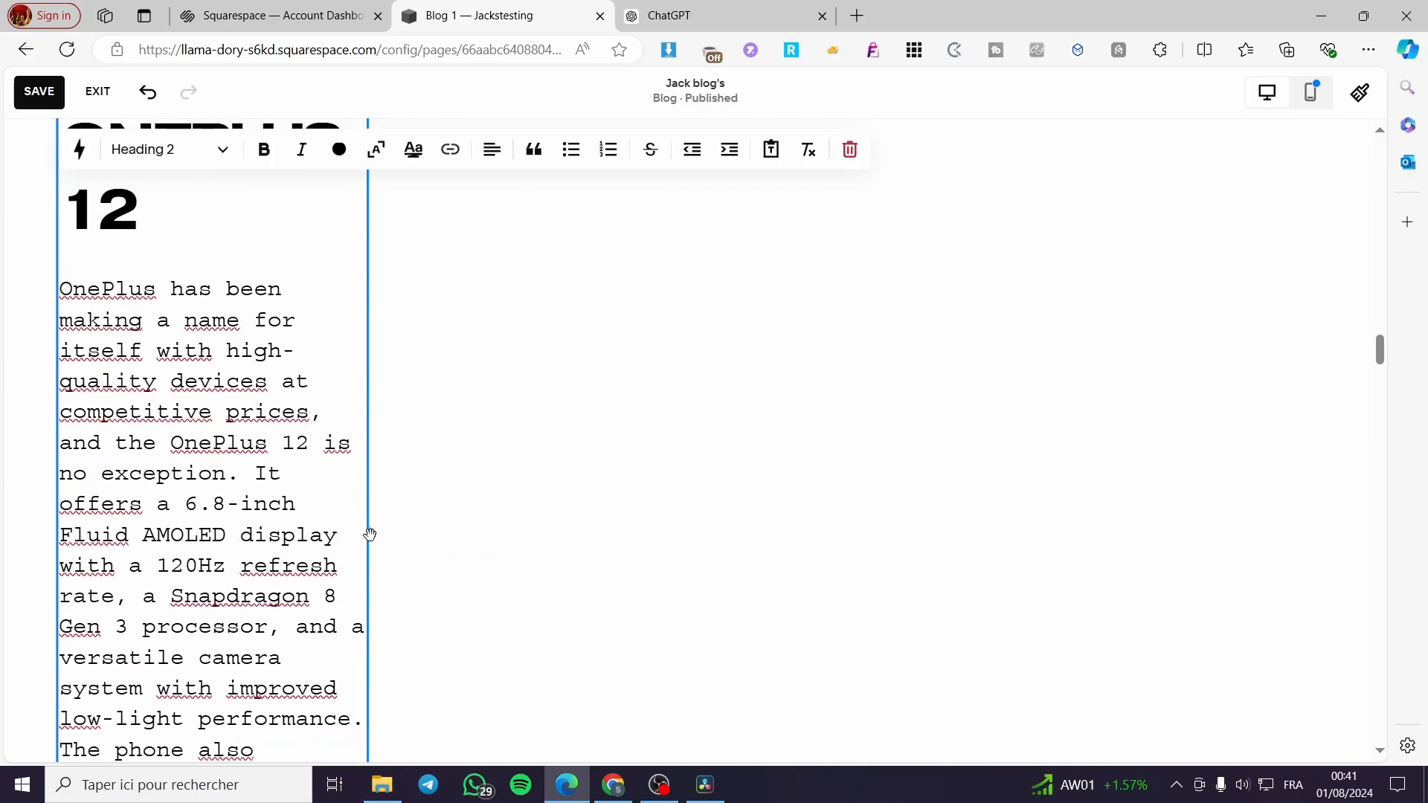
scroll(362, 565, up, 15)
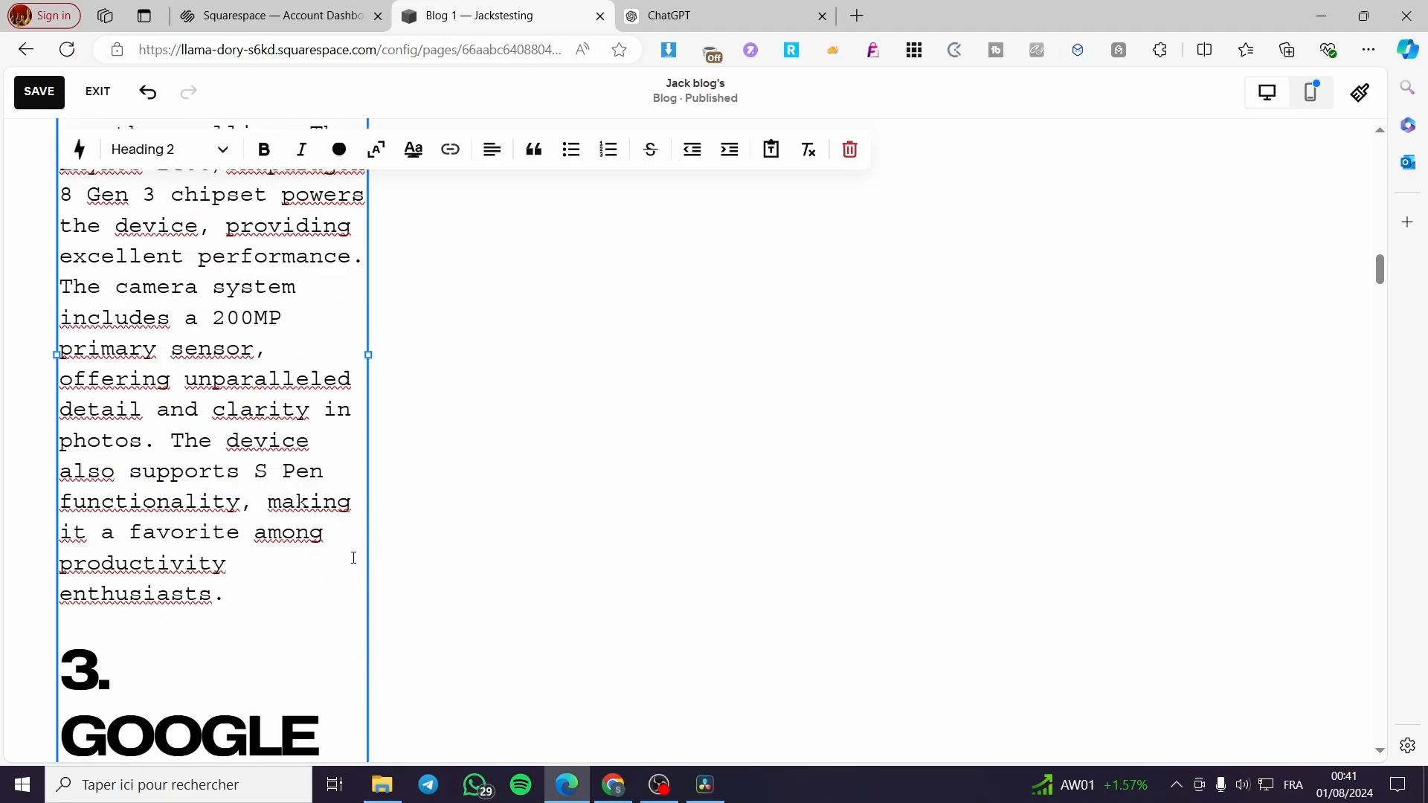
Widen the article text block to the full content width and place it directly beneath the "Welcome to my blog" heading
drag(370, 594, 1319, 577)
scroll(508, 477, up, 20)
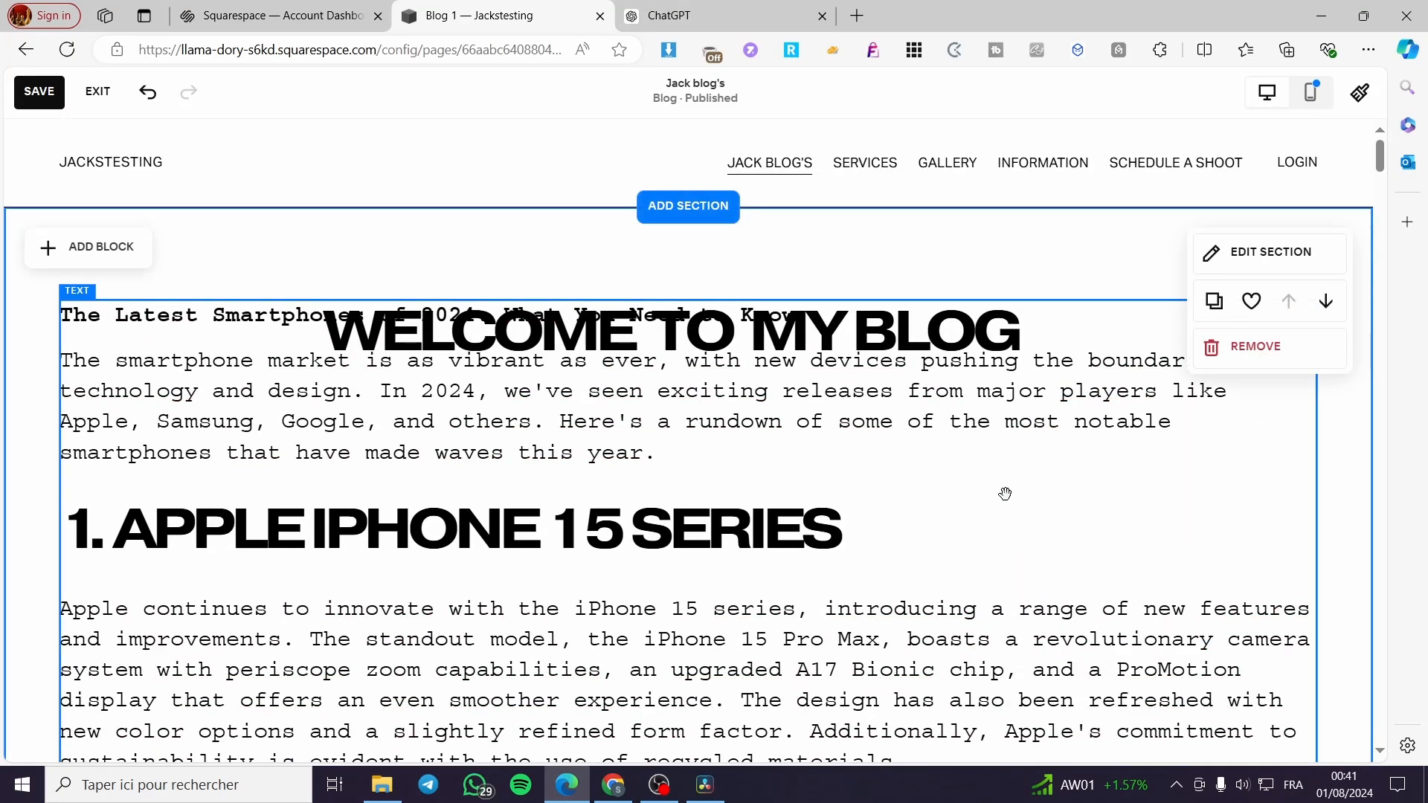
drag(1007, 495, 996, 579)
Move the welcome heading and the article block together slightly down within the section, keeping their alignment
key(ctrl+a)
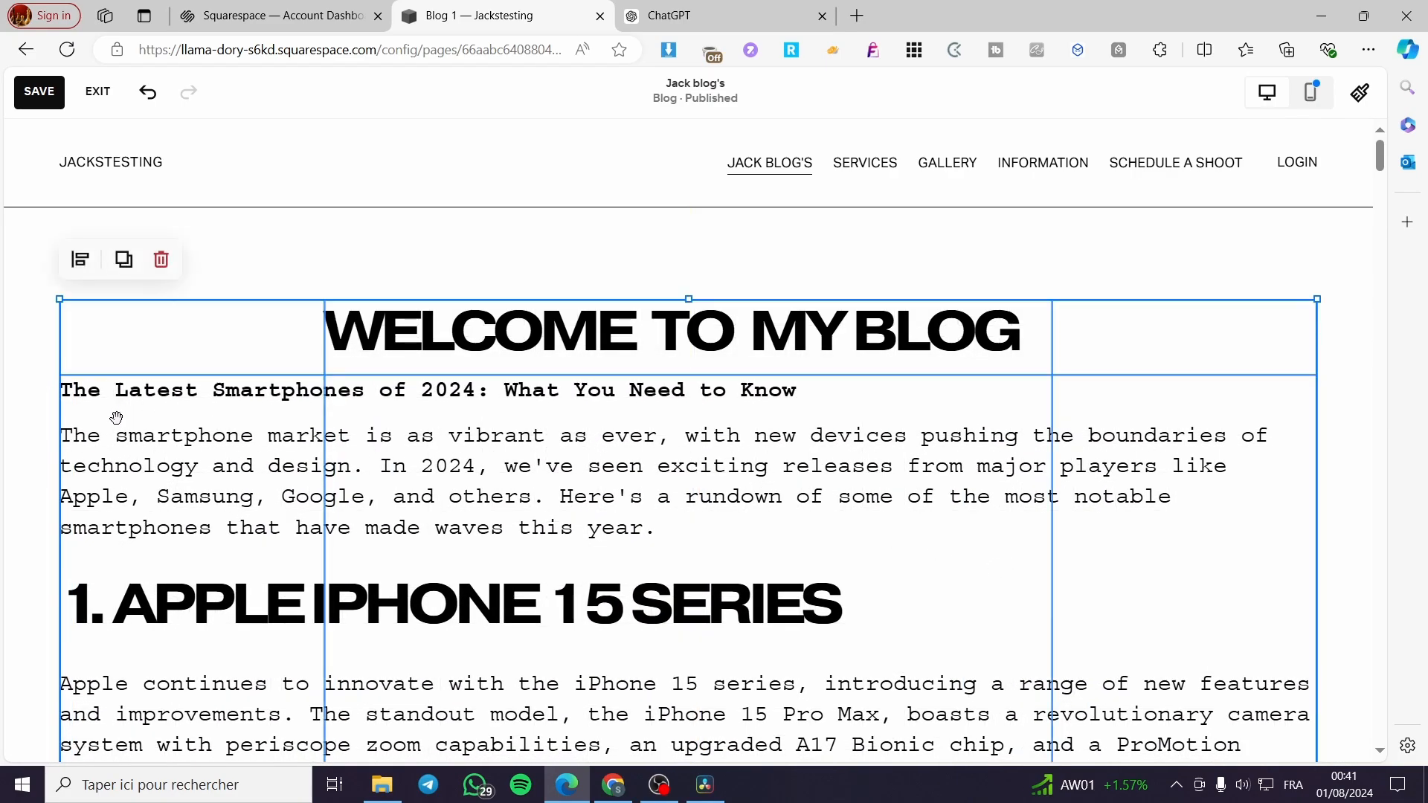
click(132, 461)
key(ctrl+a)
drag(128, 468, 385, 428)
drag(667, 343, 671, 376)
scroll(702, 402, down, 3)
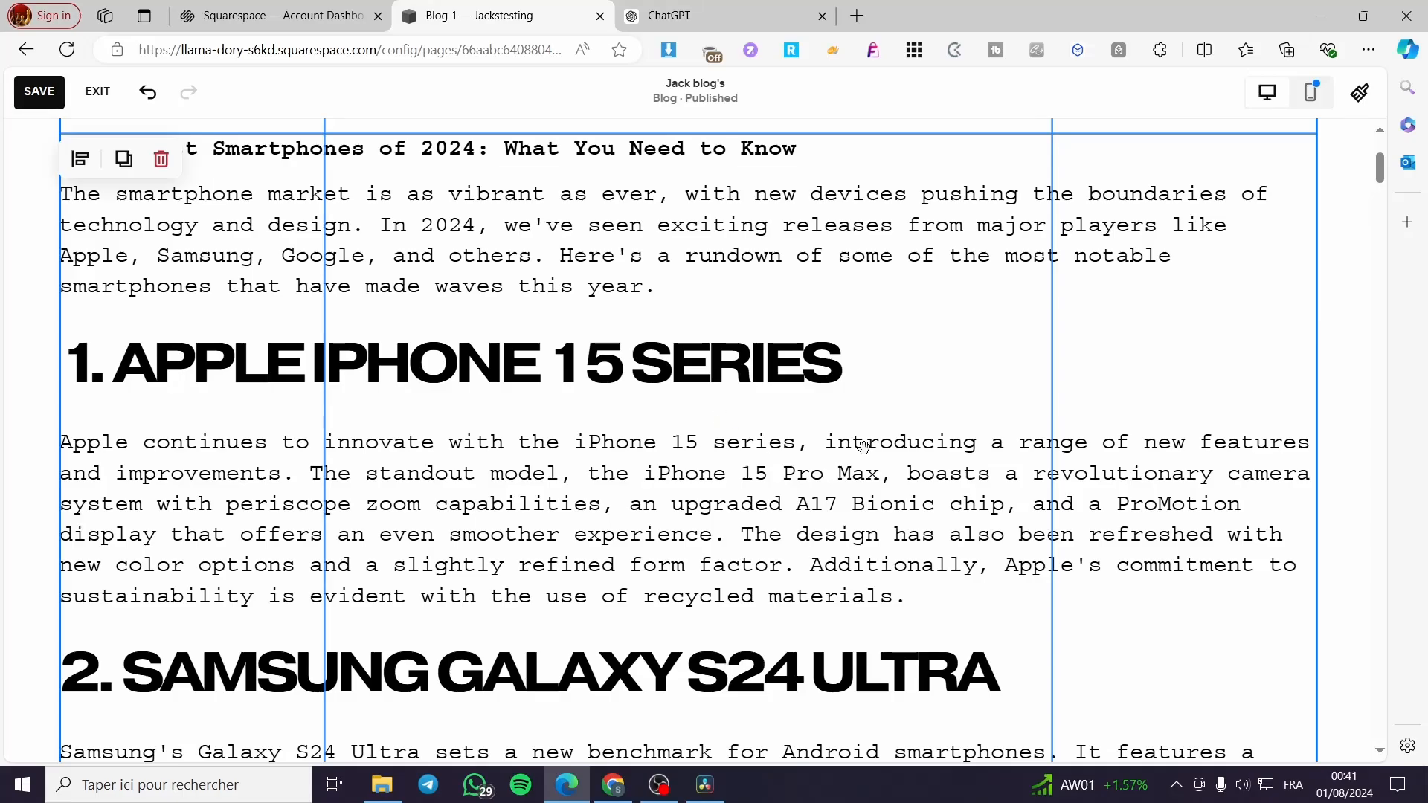
drag(1165, 497, 1190, 504)
click(1369, 418)
Center-align the entire text of the smartphone article
click(738, 357)
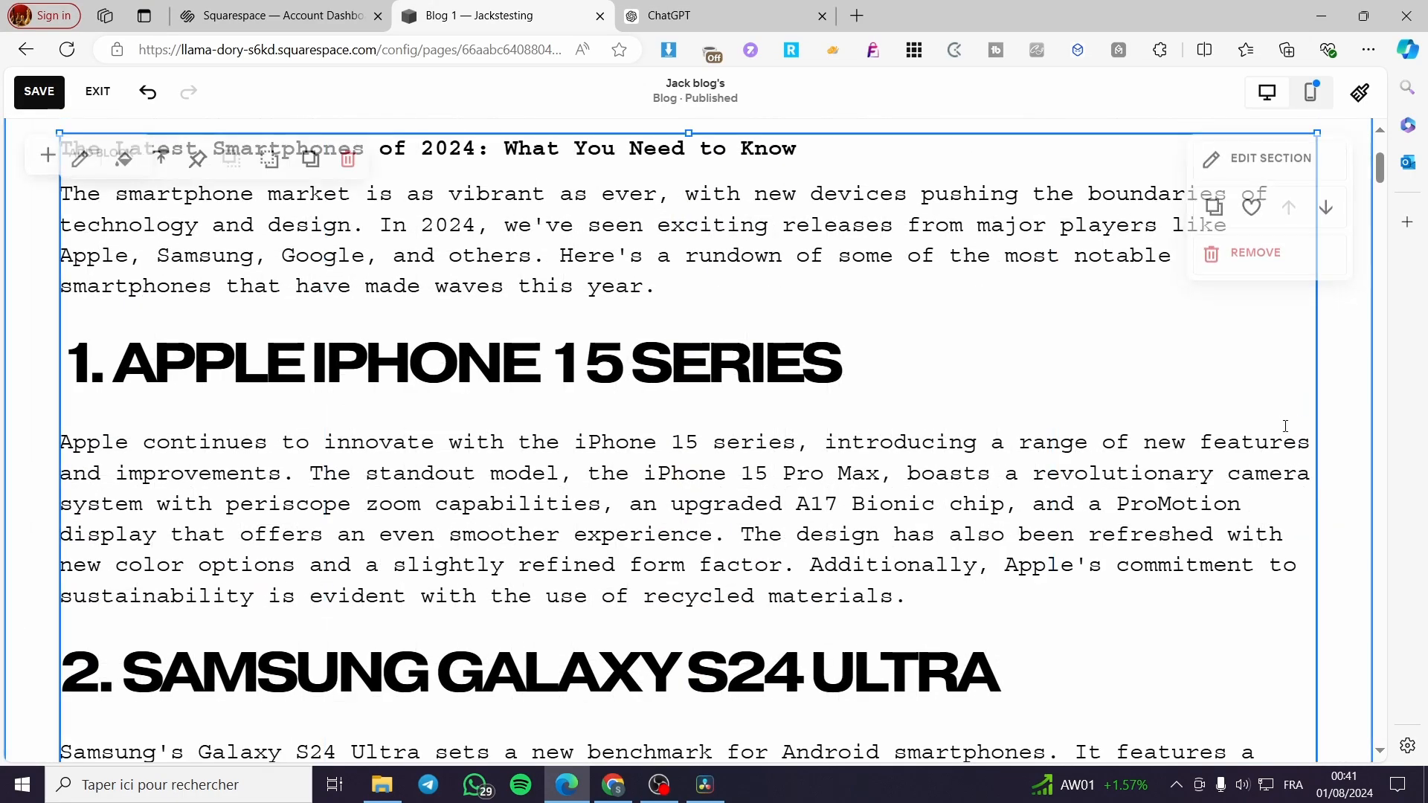
click(738, 357)
key(ctrl+a)
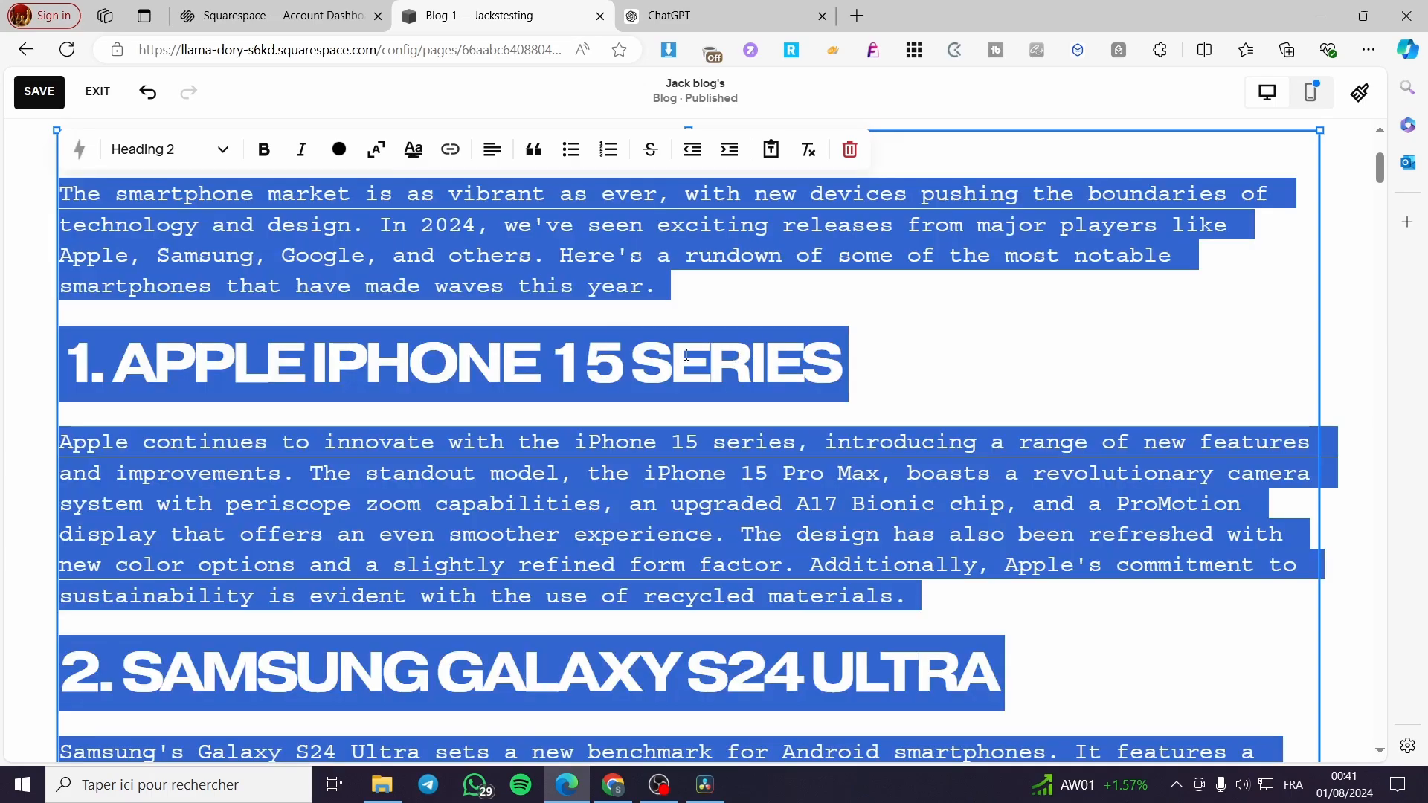
scroll(738, 357, up, 3)
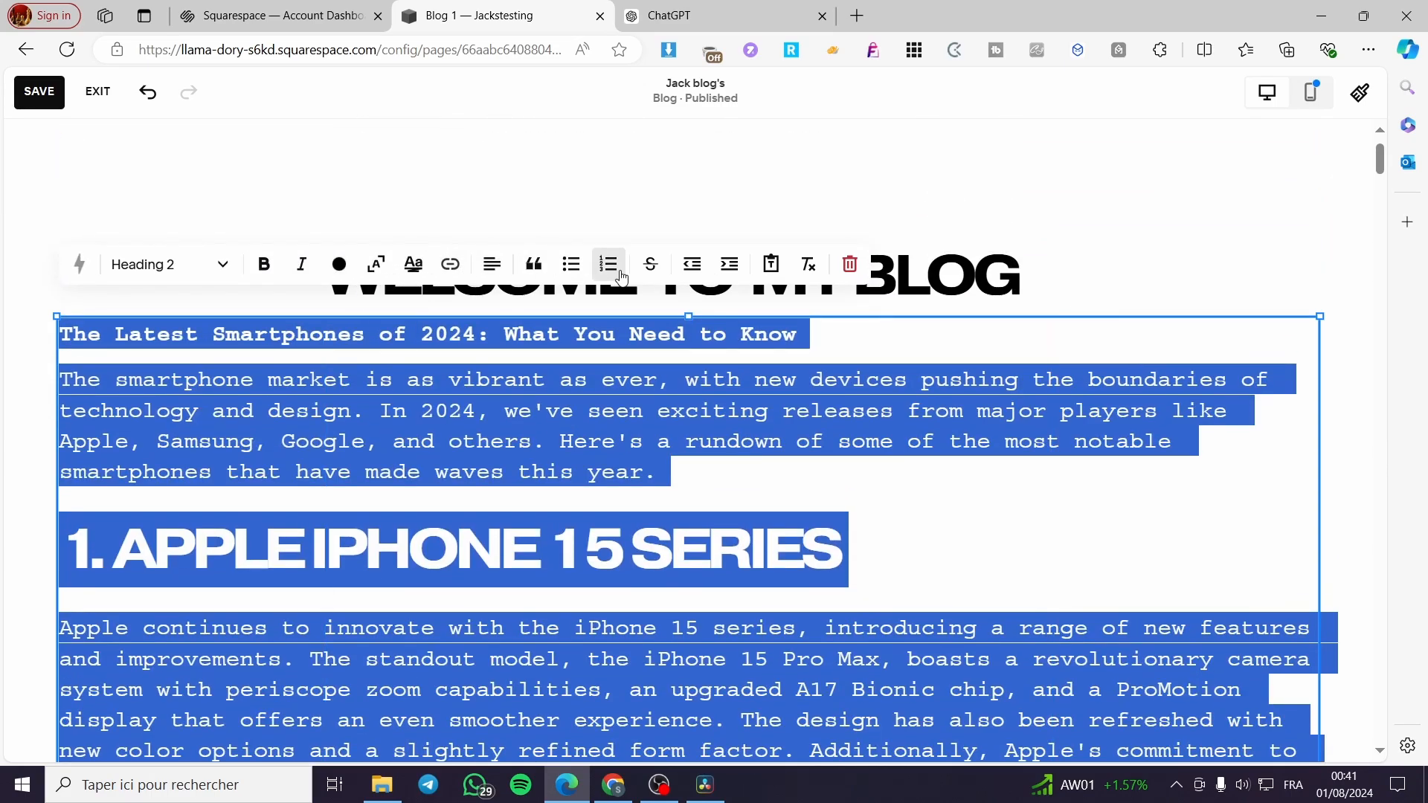
click(493, 265)
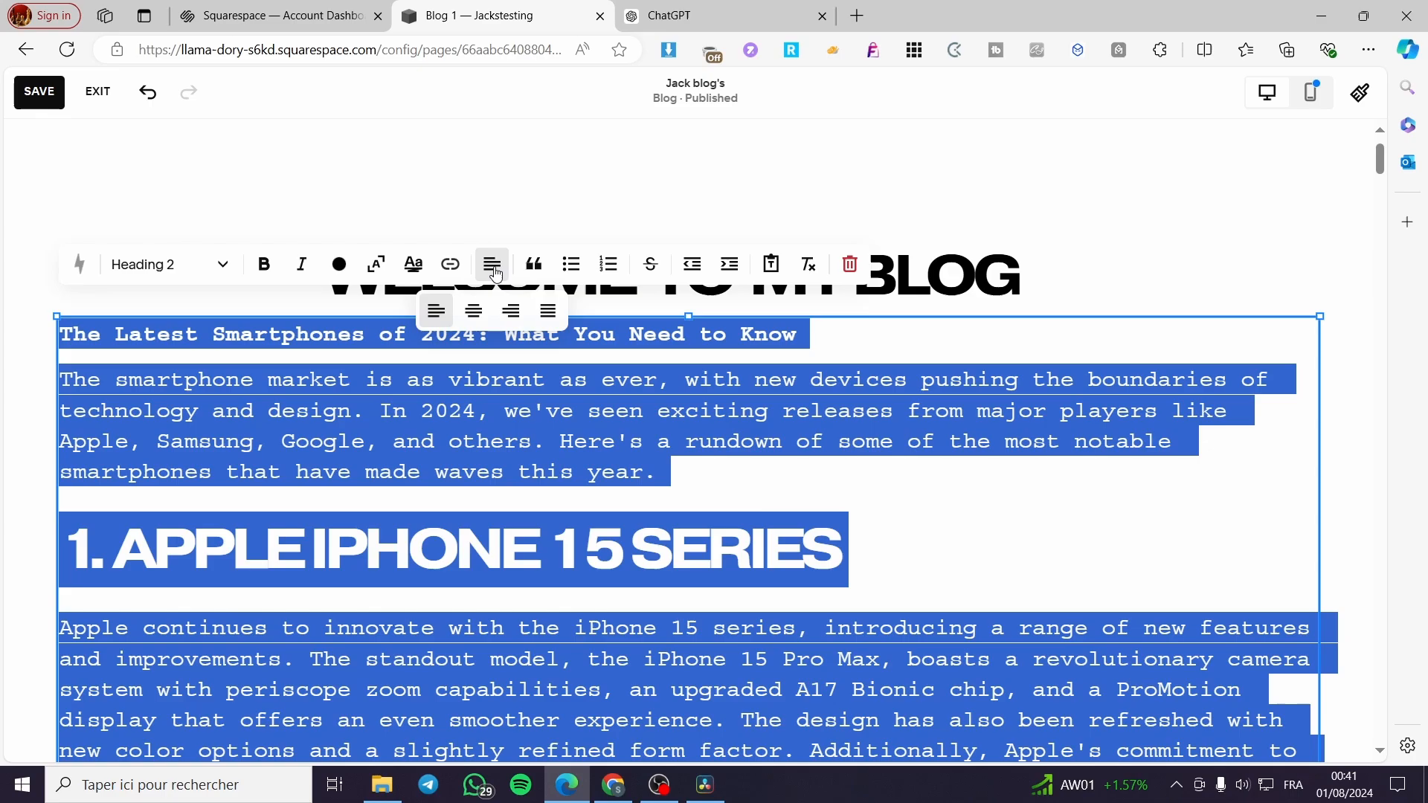
click(475, 312)
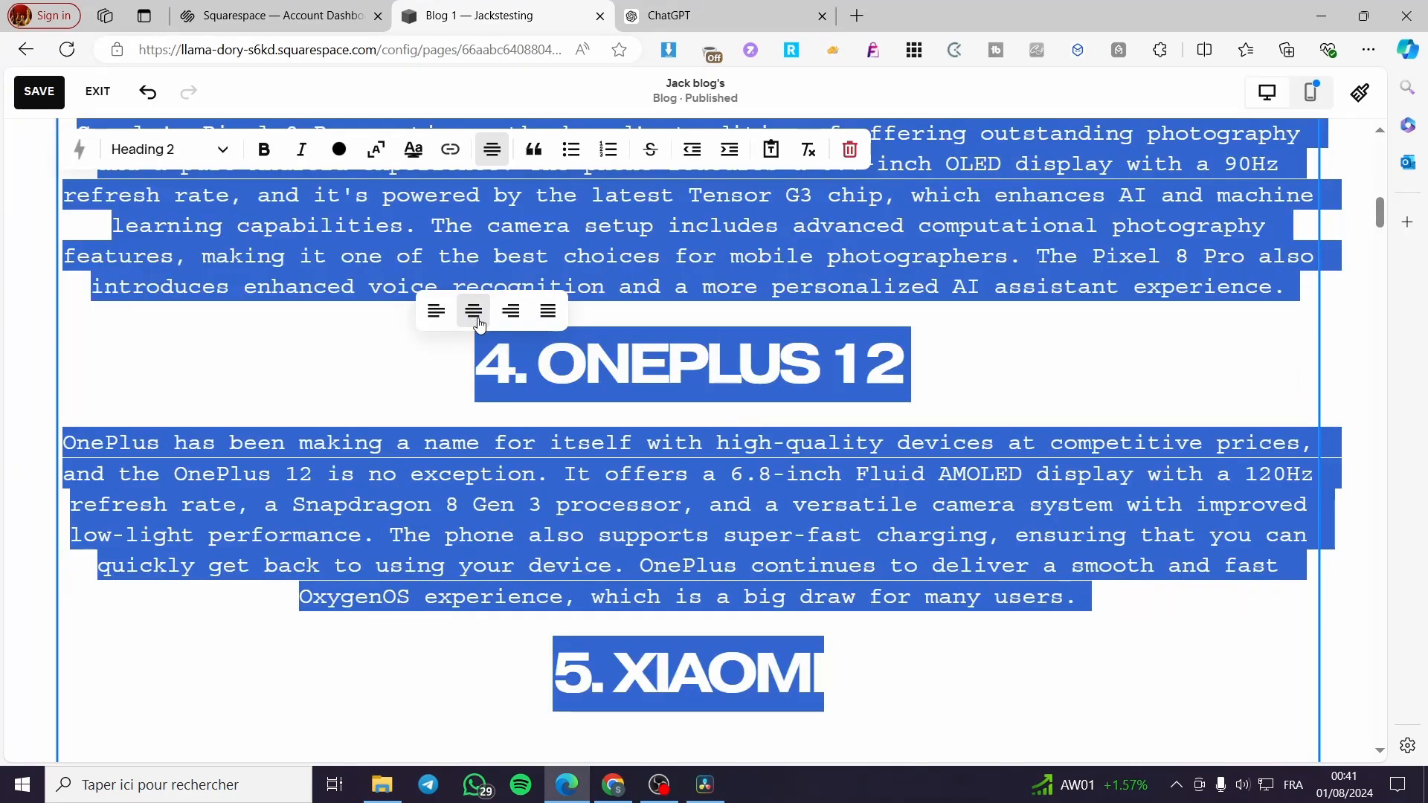
click(1017, 376)
scroll(900, 591, up, 10)
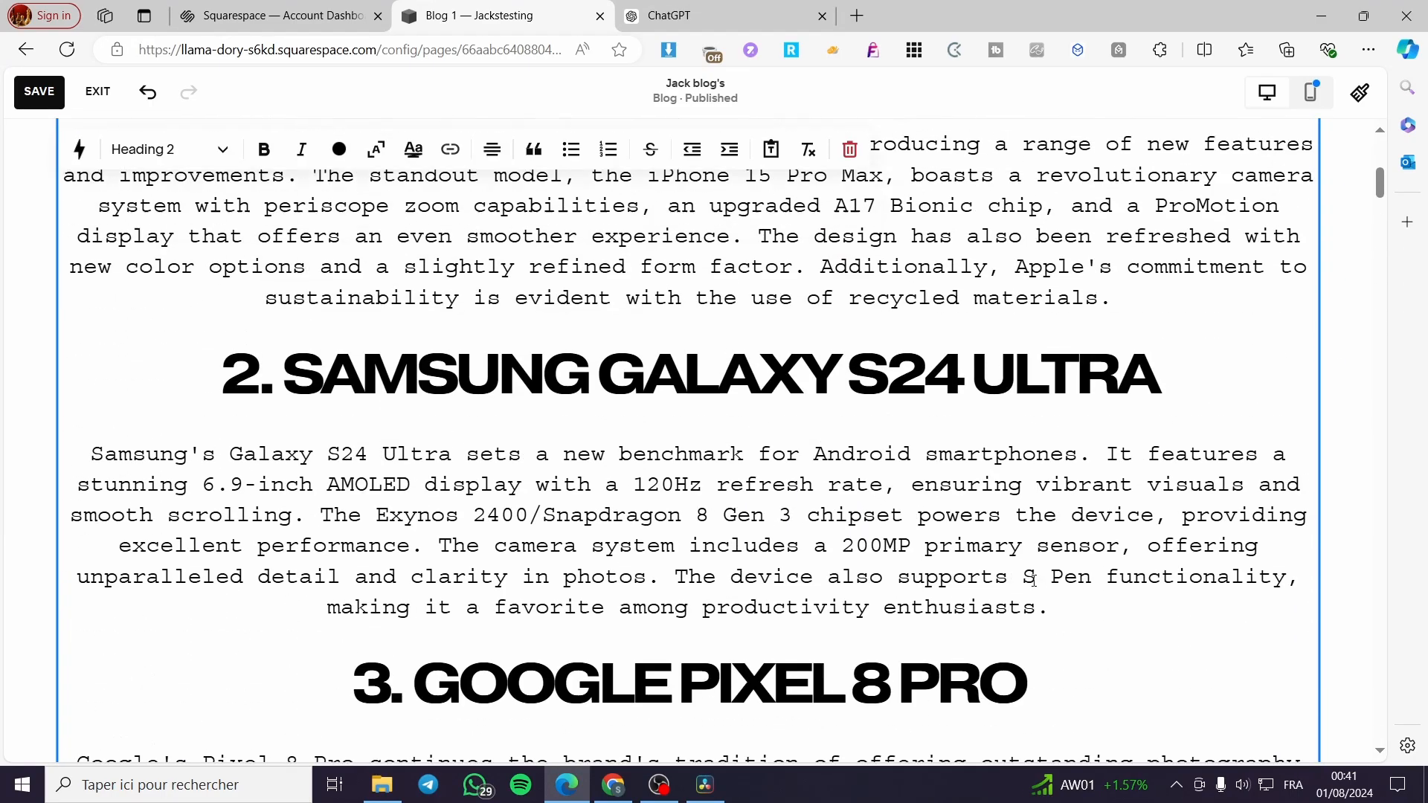
scroll(900, 591, up, 2)
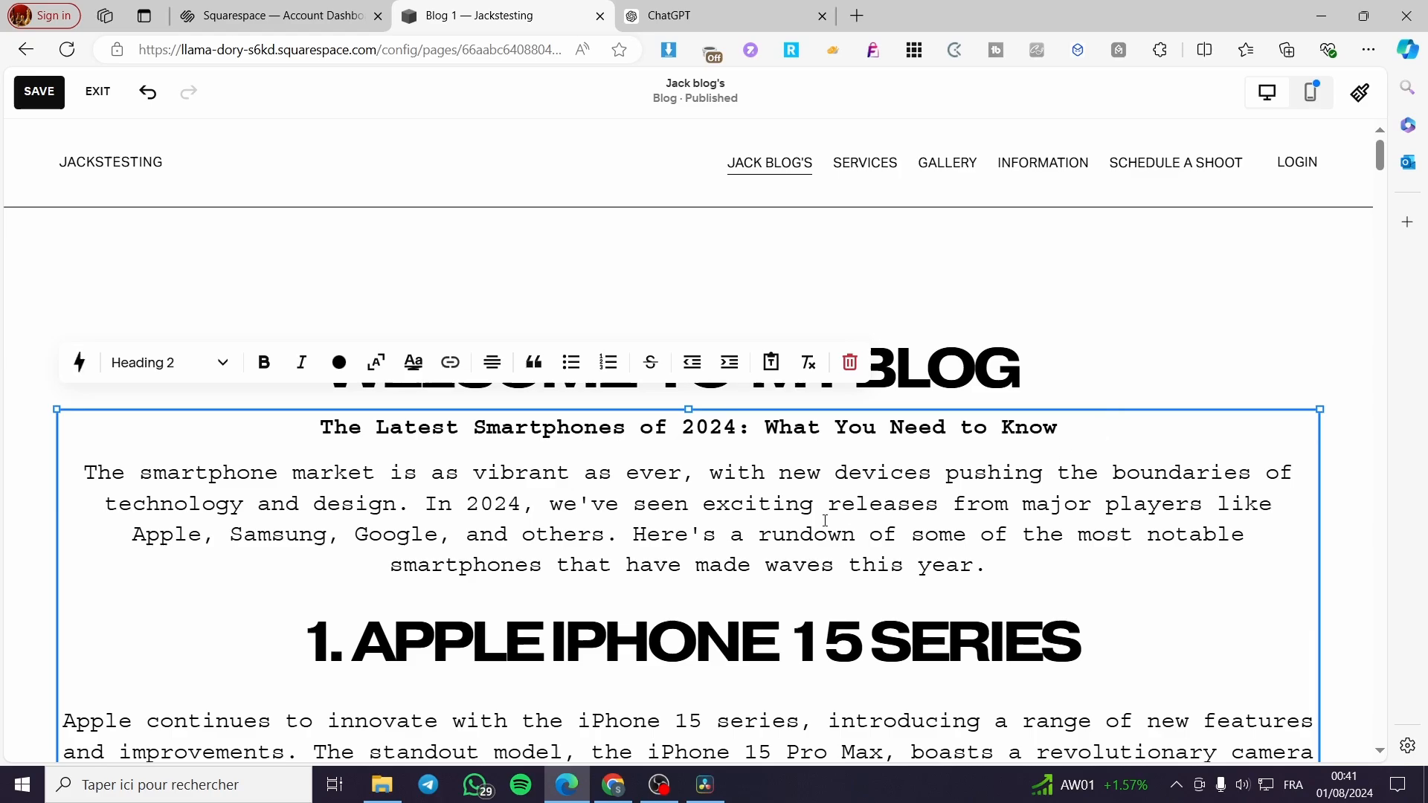
Apply the Heading 4 style to the article title and to the "1. Apple iPhone 15 Series" heading
drag(329, 429, 1056, 430)
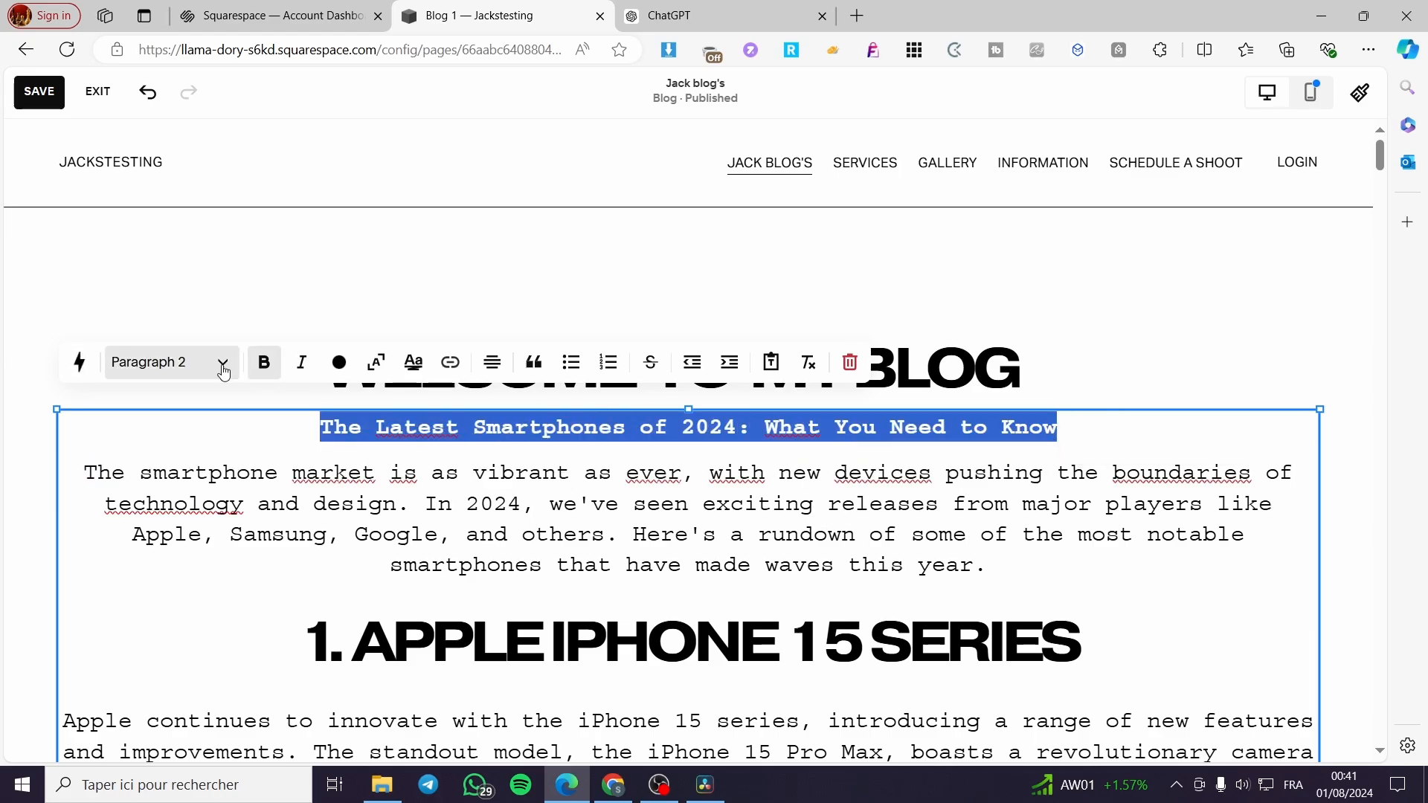
click(201, 361)
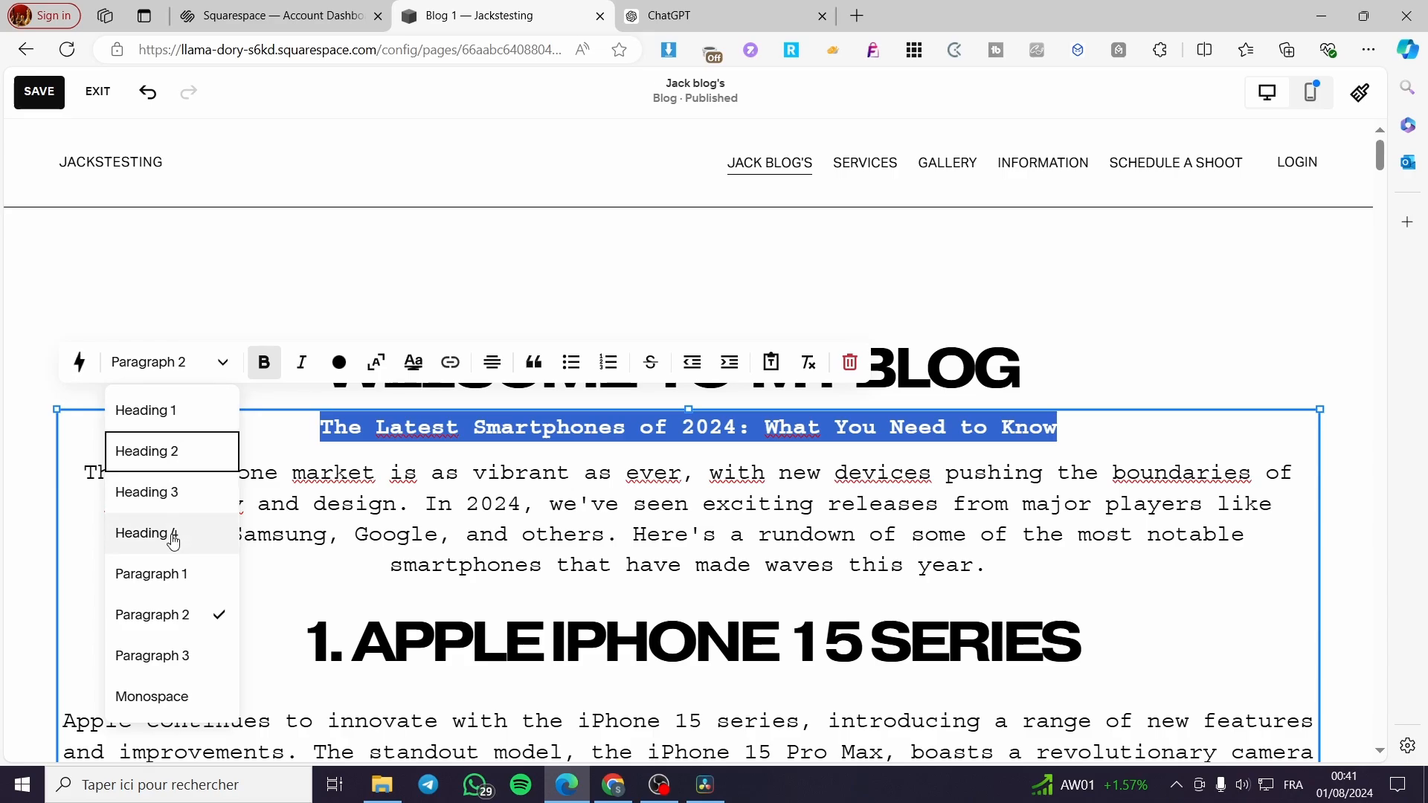
click(173, 531)
click(682, 454)
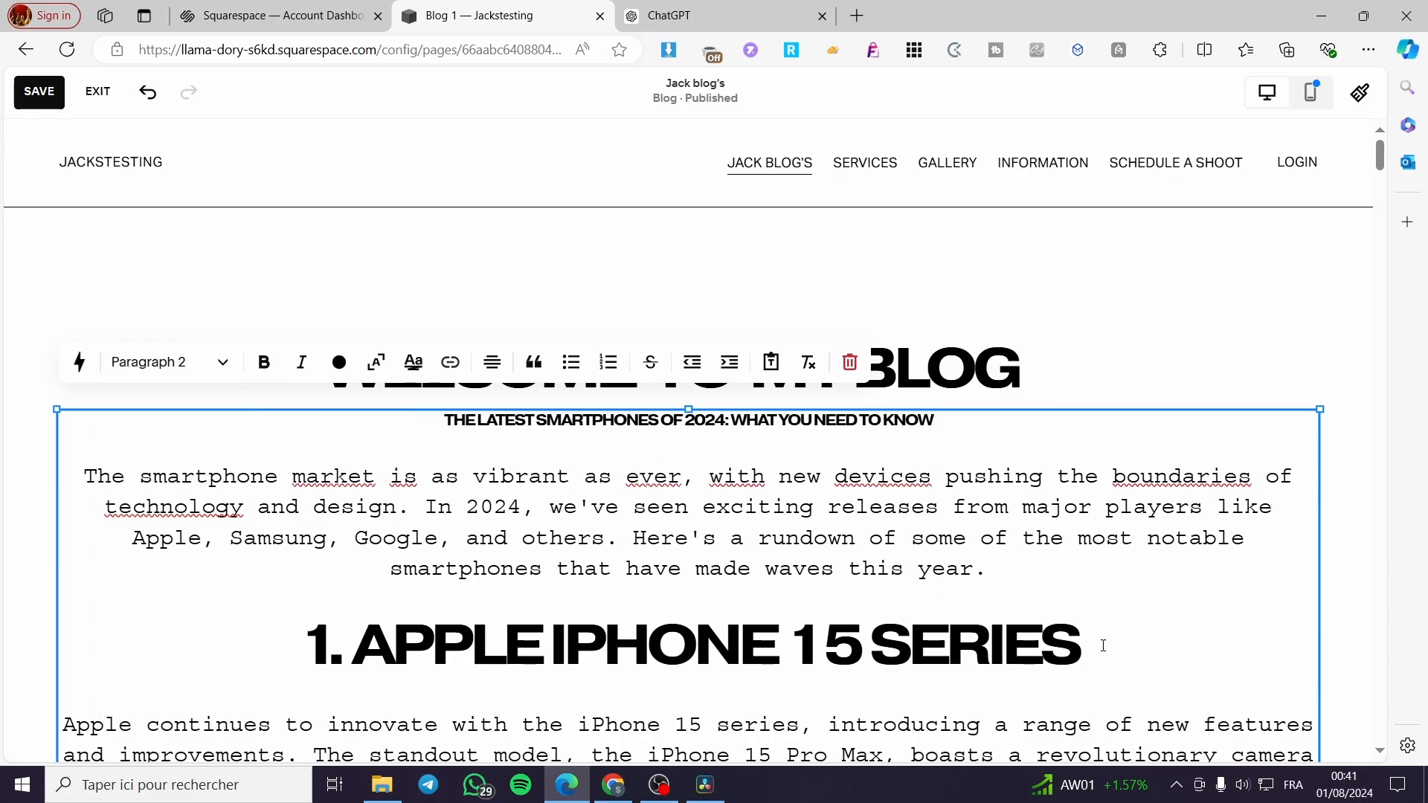
drag(1103, 646, 302, 616)
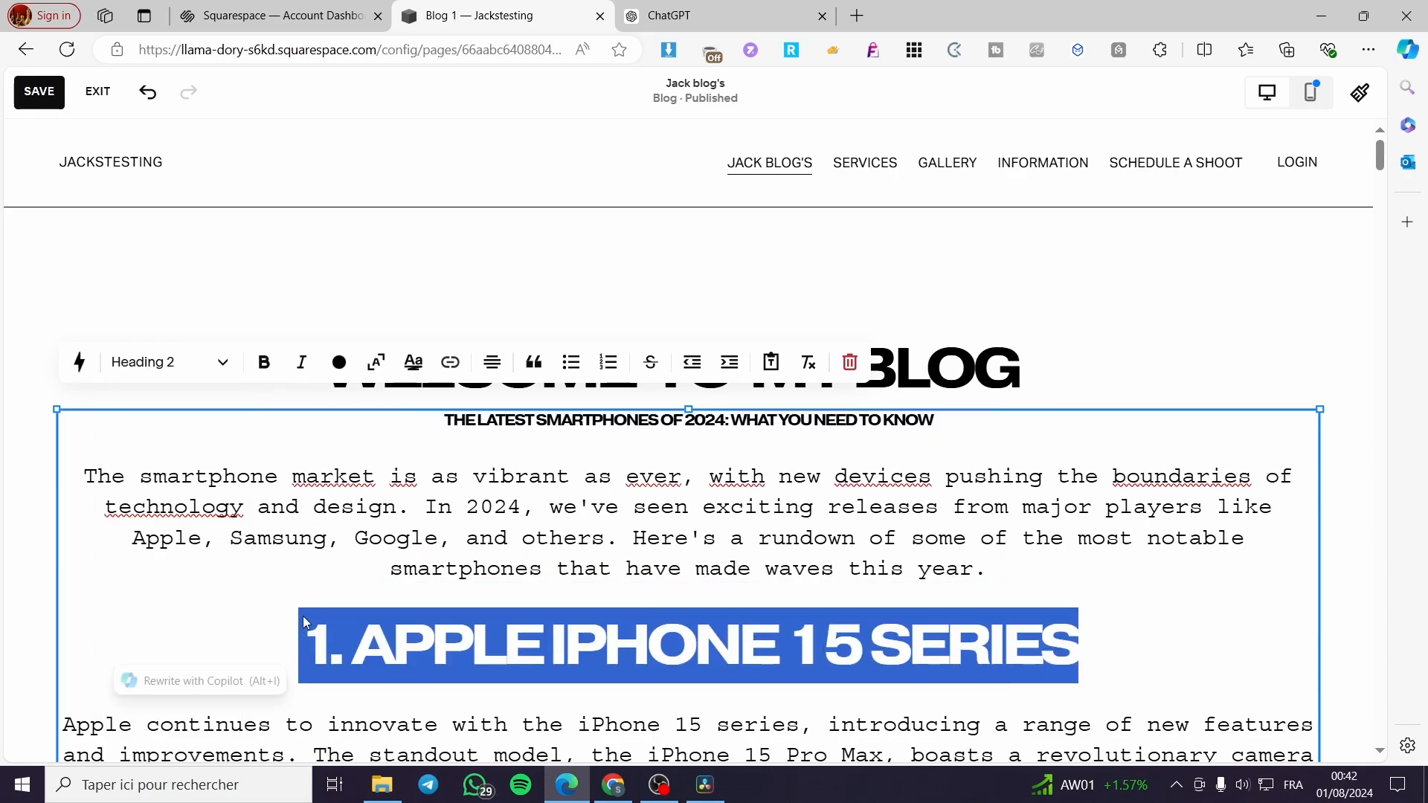
click(212, 362)
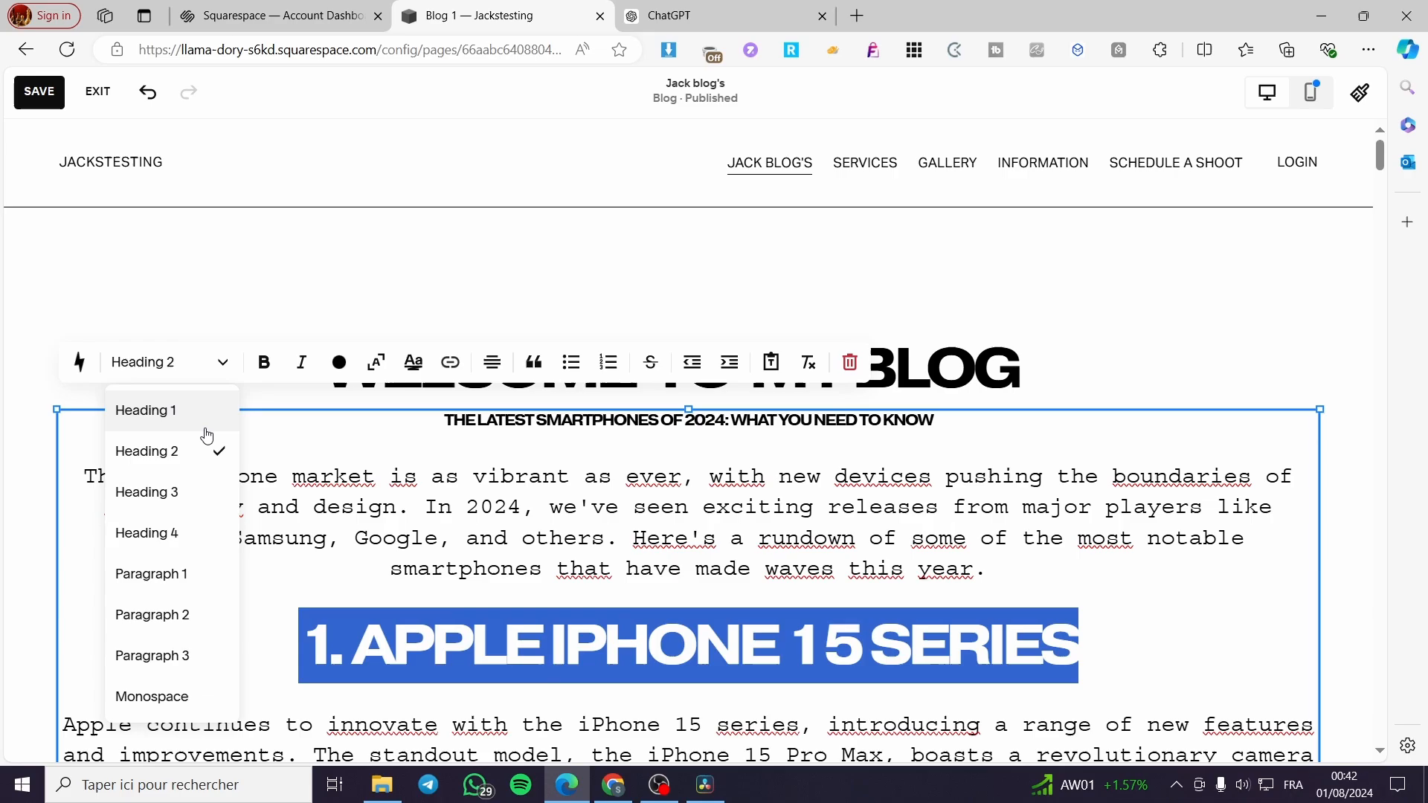
click(184, 533)
Try the Paragraph 3 and Paragraph 1 styles on the article's introductory paragraph, and set it back to Paragraph 2
drag(100, 476, 1001, 567)
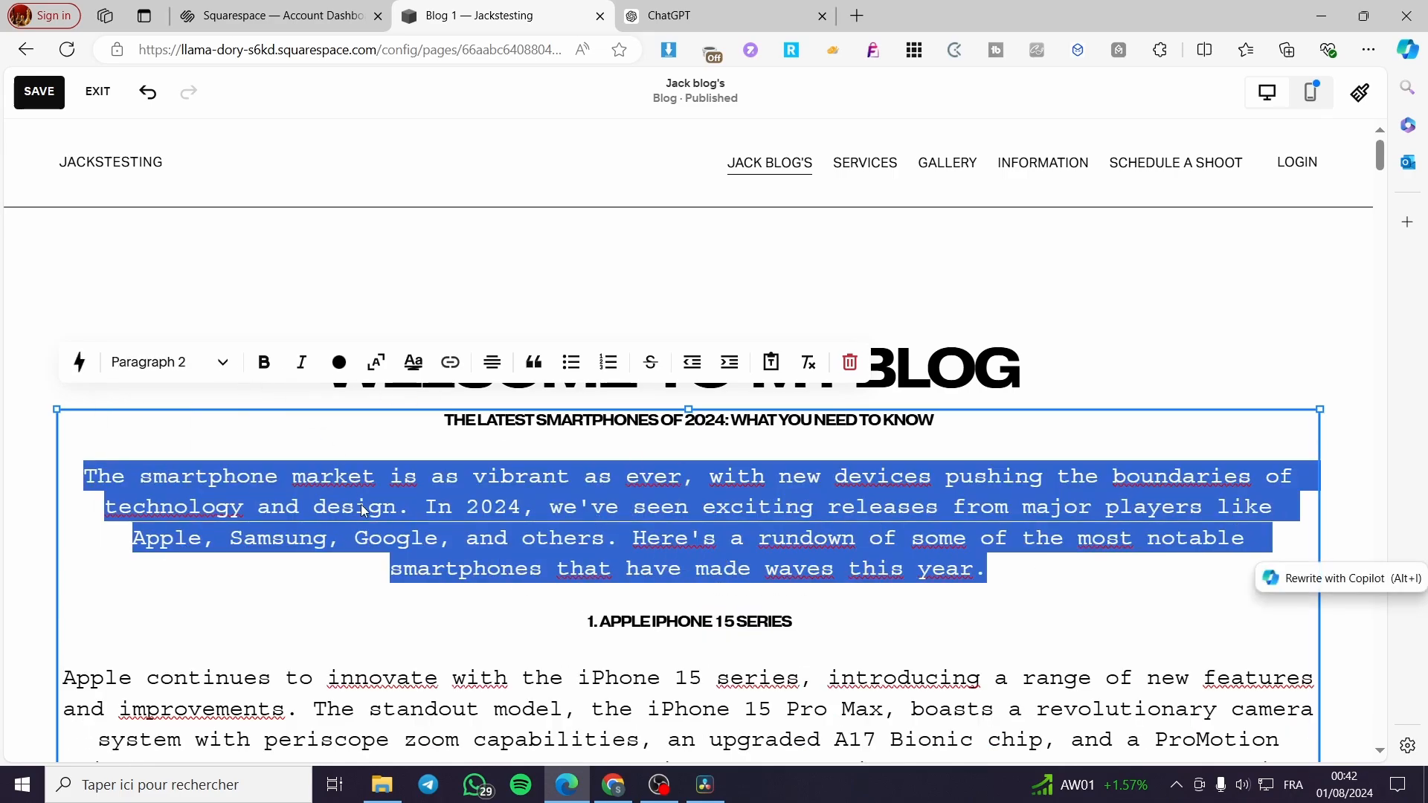
click(222, 362)
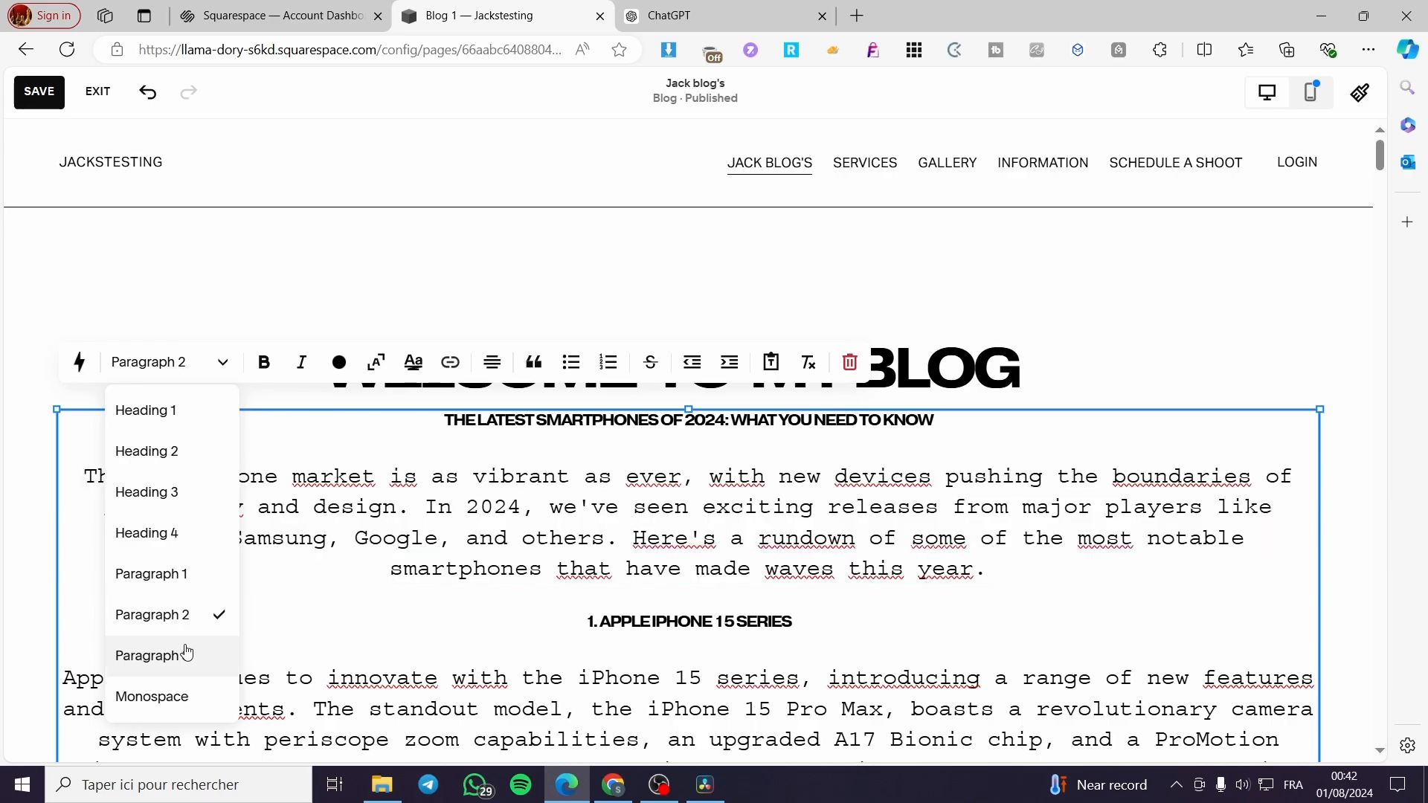
click(186, 654)
click(207, 371)
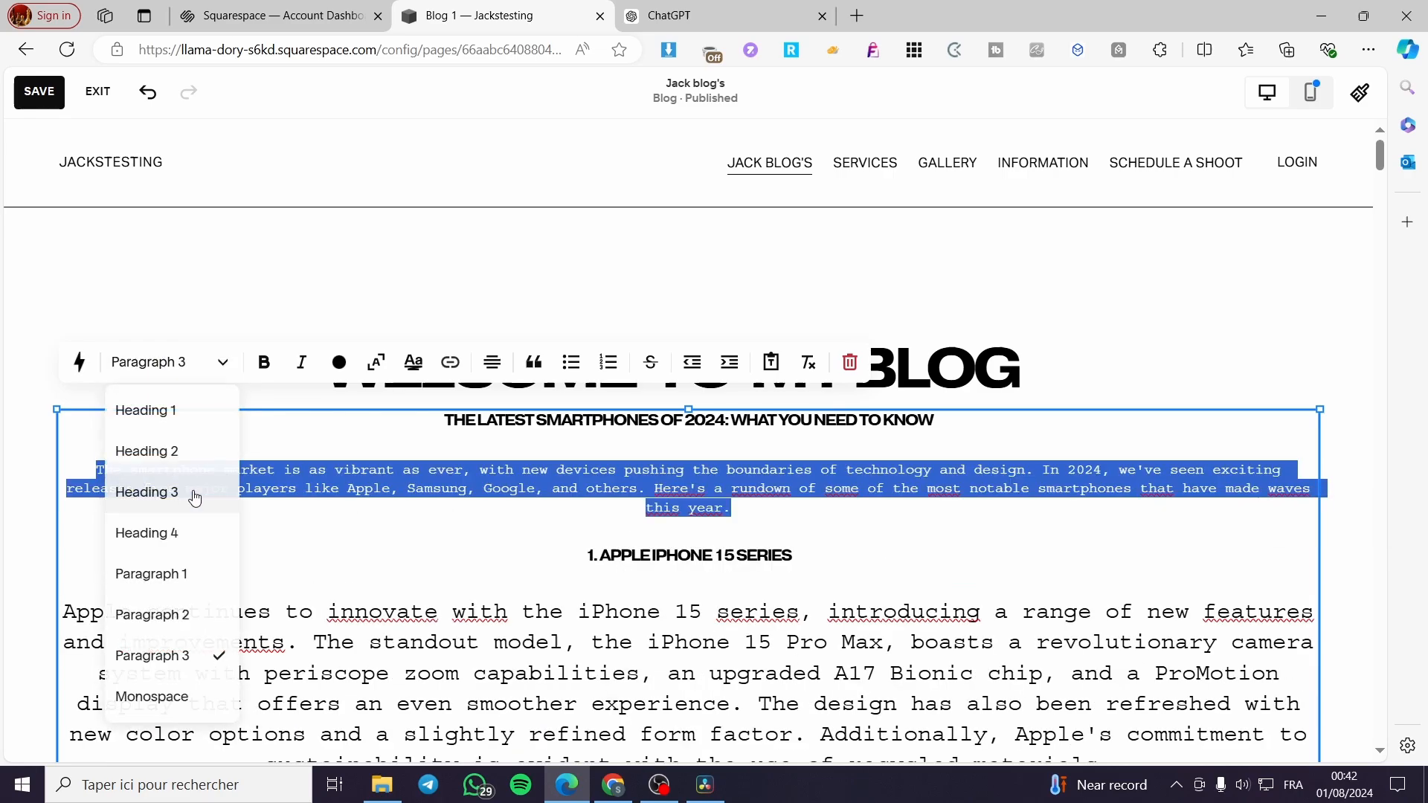
click(166, 587)
click(216, 149)
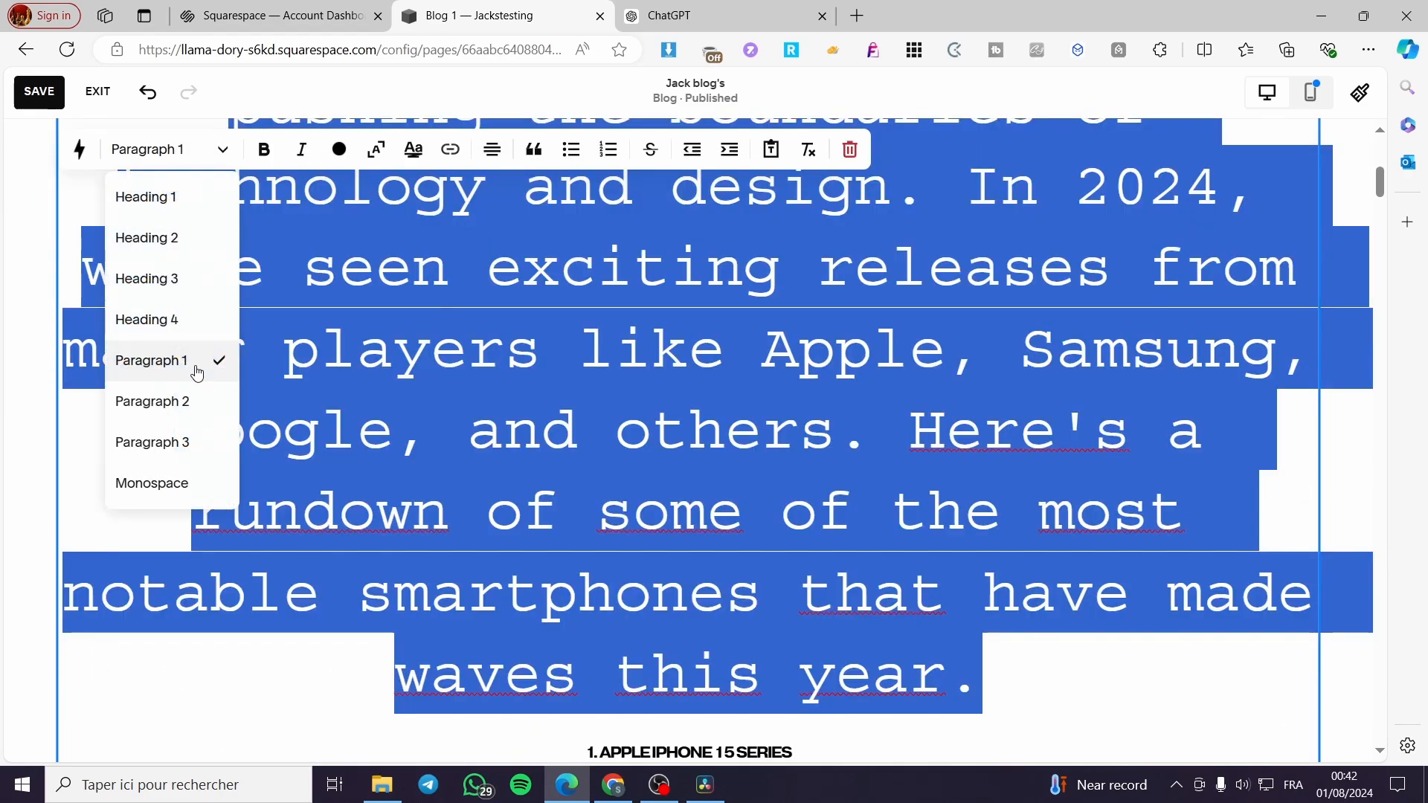
click(185, 401)
scroll(999, 429, up, 8)
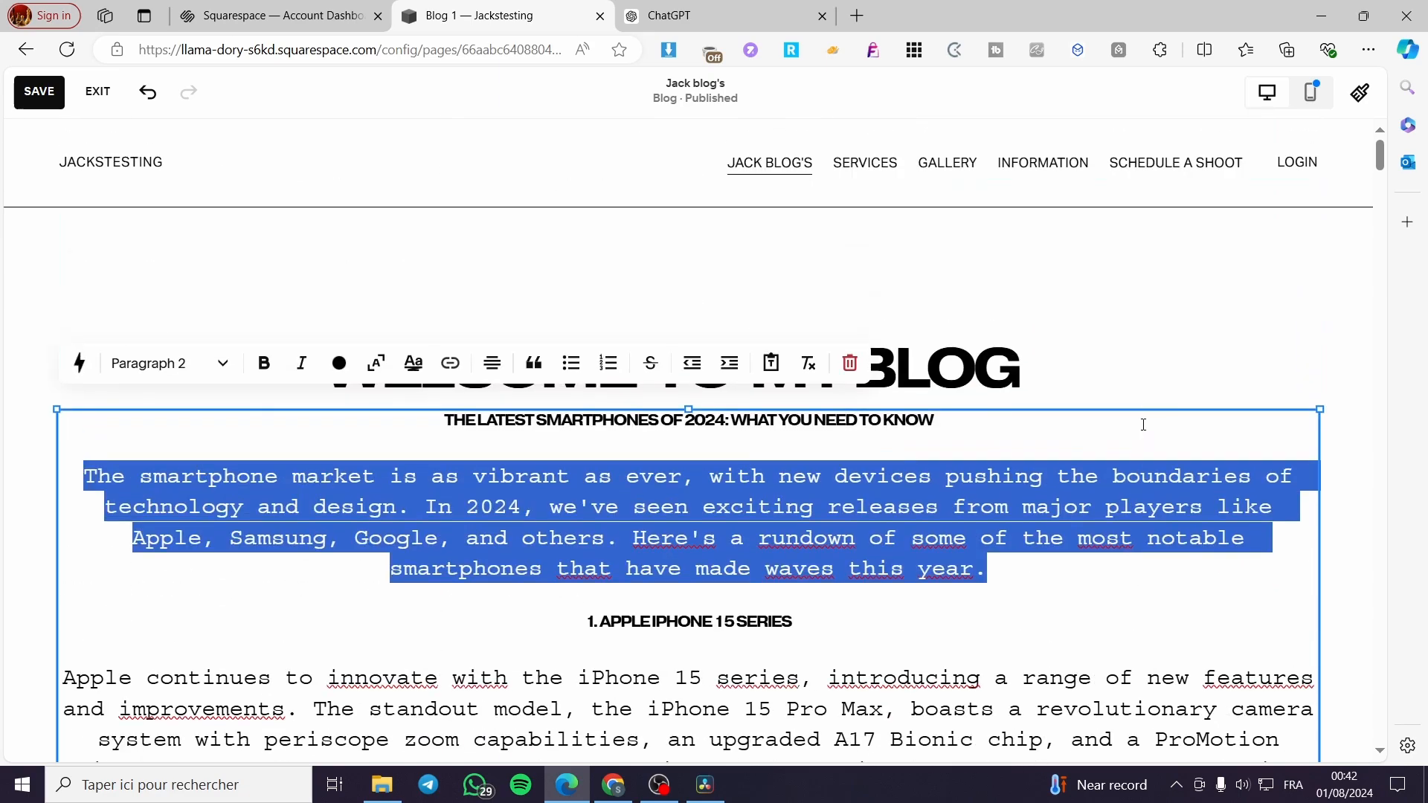
click(1178, 355)
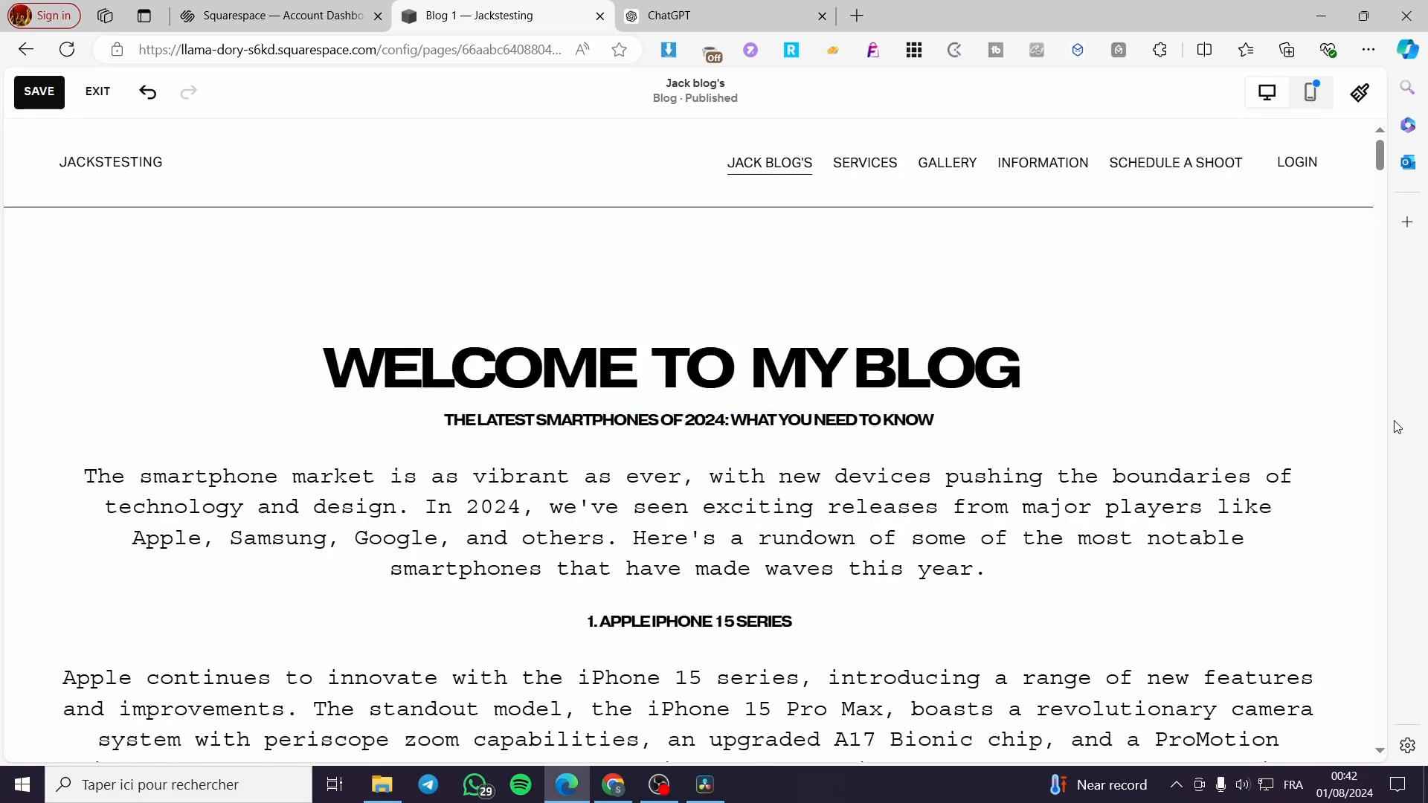